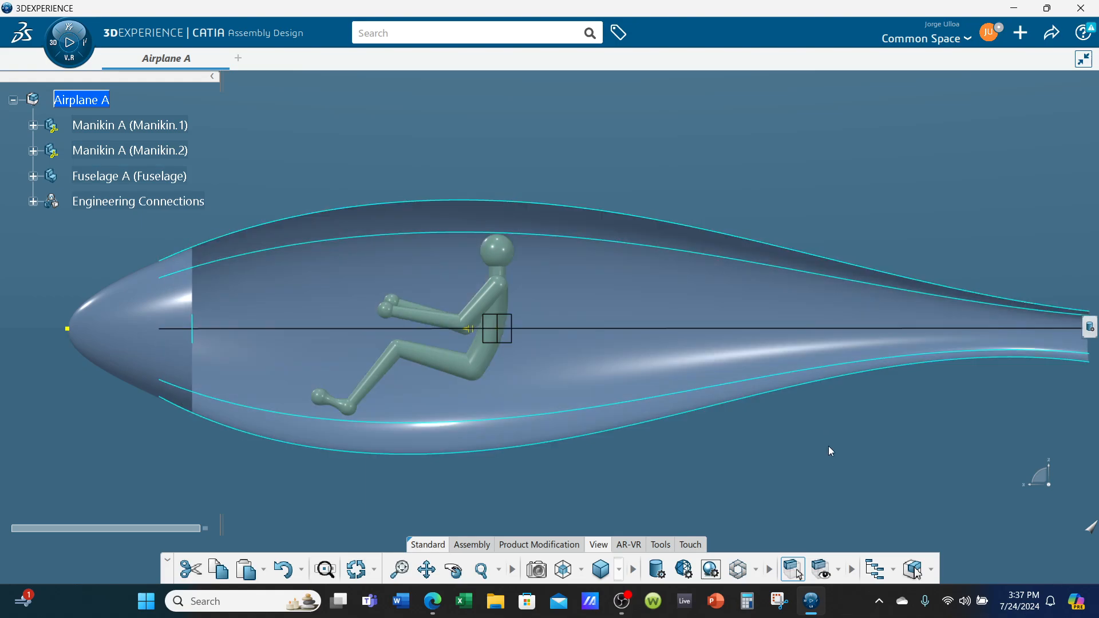
# Create a new empty physical product in Assembly Design alongside the Airplane A assembly
pyautogui.moveTo(828, 447); pyautogui.dragTo(851, 436, button='middle')
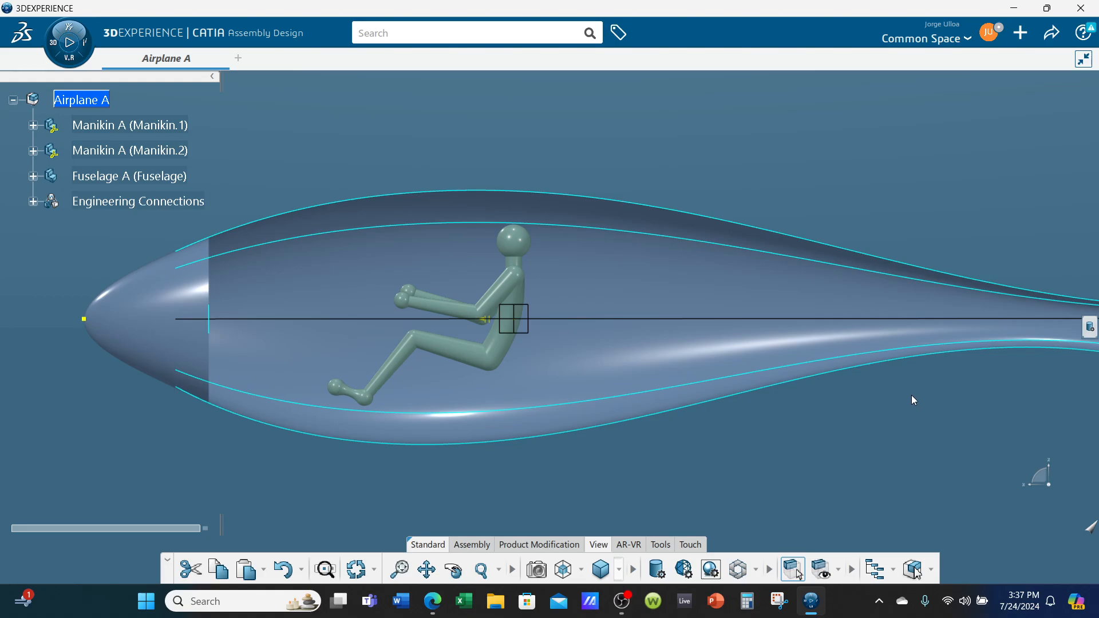
pyautogui.moveTo(759, 401); pyautogui.dragTo(625, 349, button='middle')
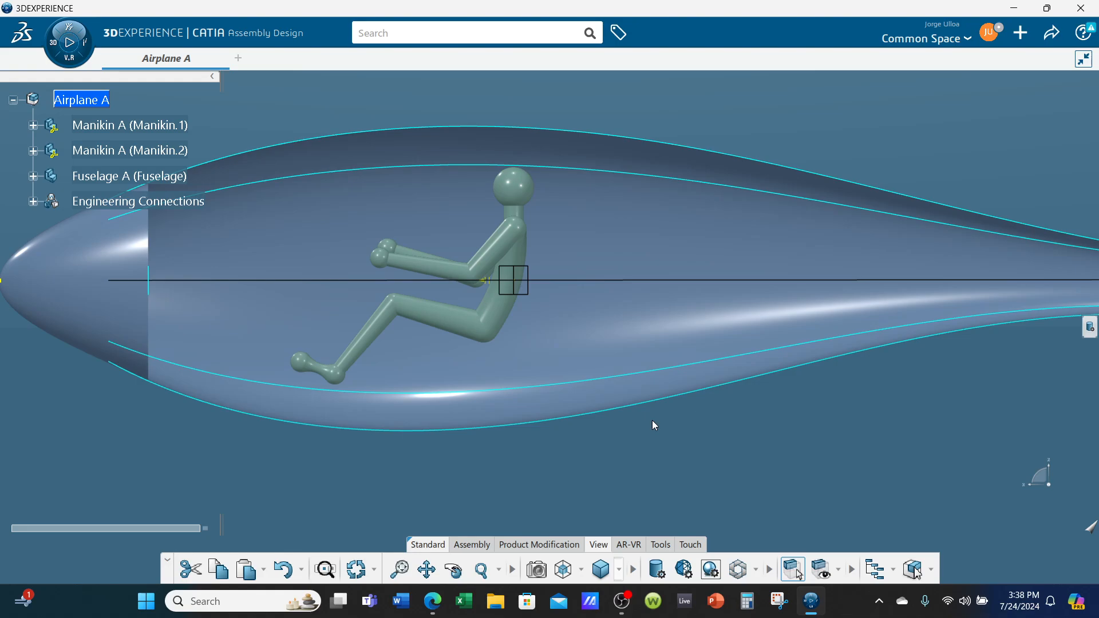
pyautogui.click(63, 60)
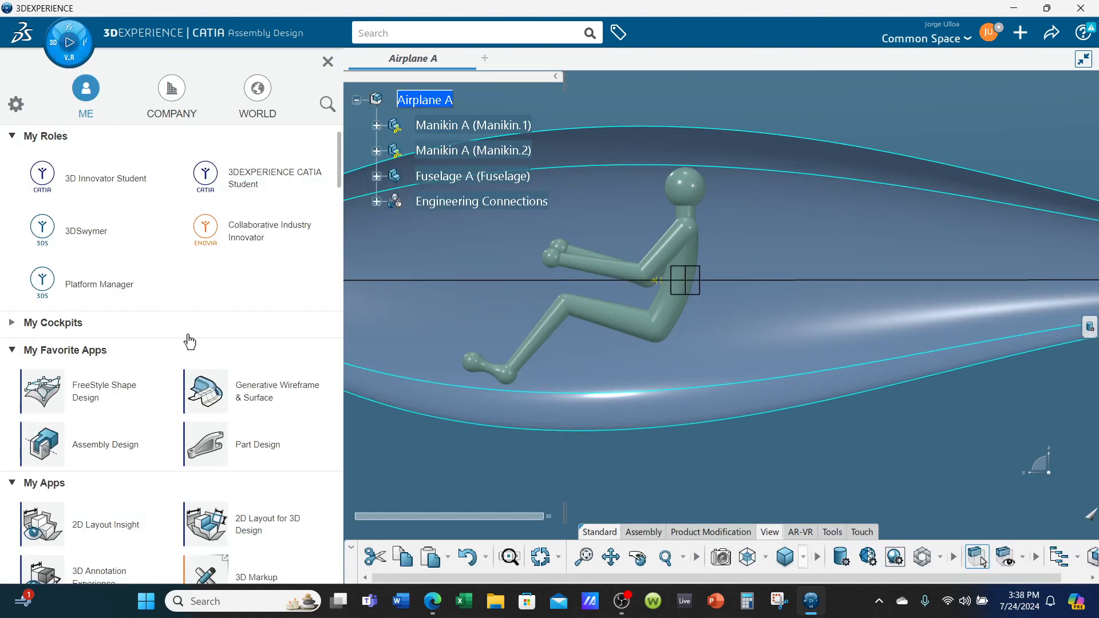
pyautogui.click(71, 449)
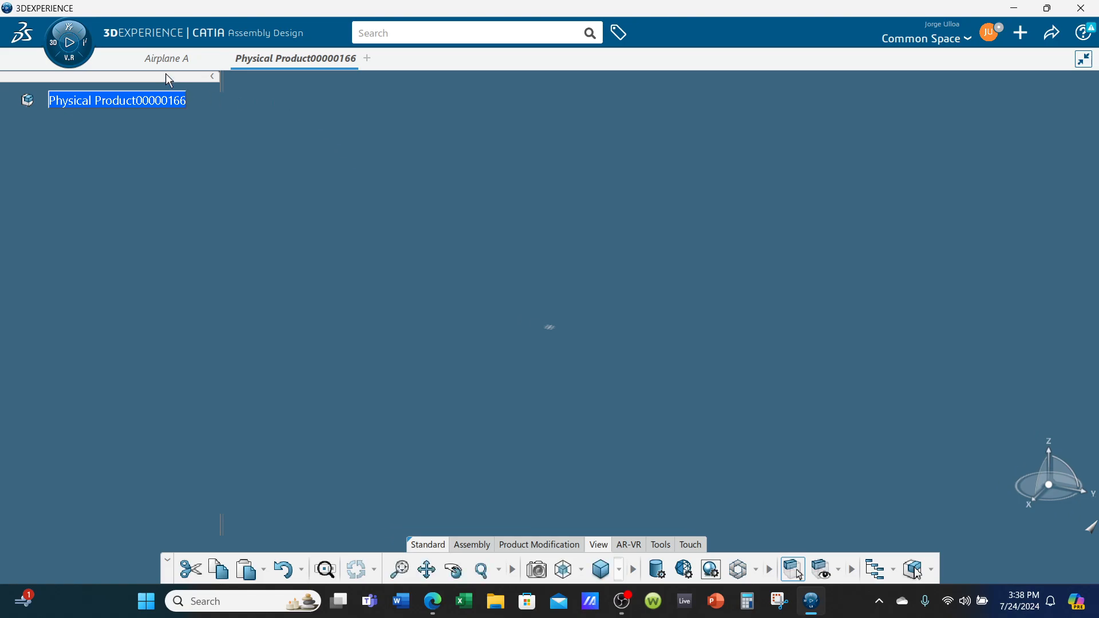
# Copy both Manikin A components from the Airplane A assembly
pyautogui.click(165, 59)
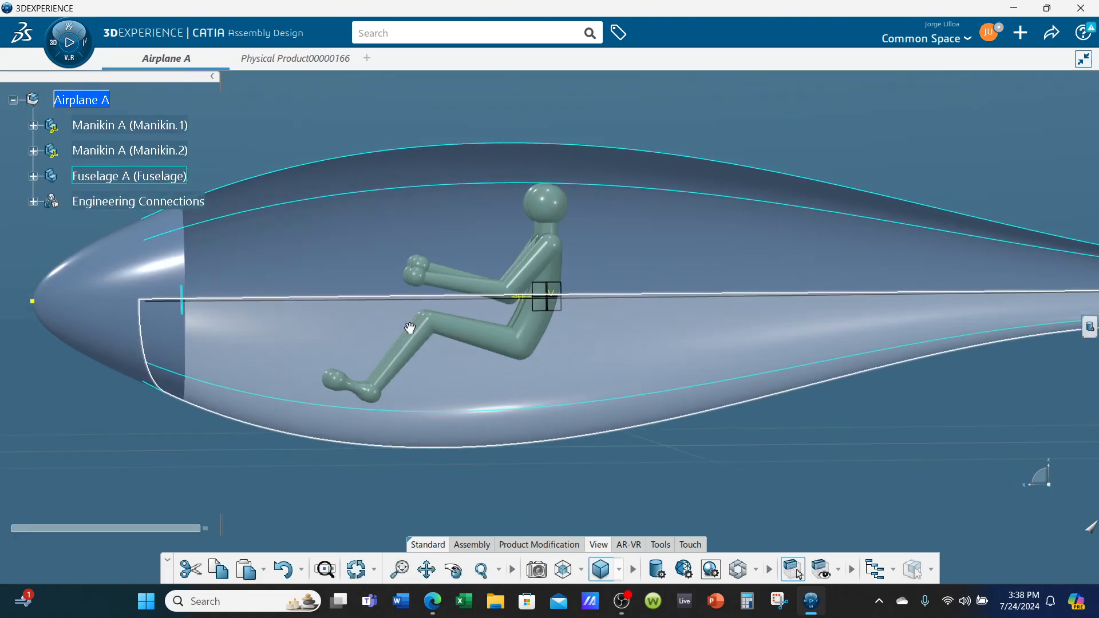
pyautogui.moveTo(410, 328); pyautogui.dragTo(569, 358, button='middle')
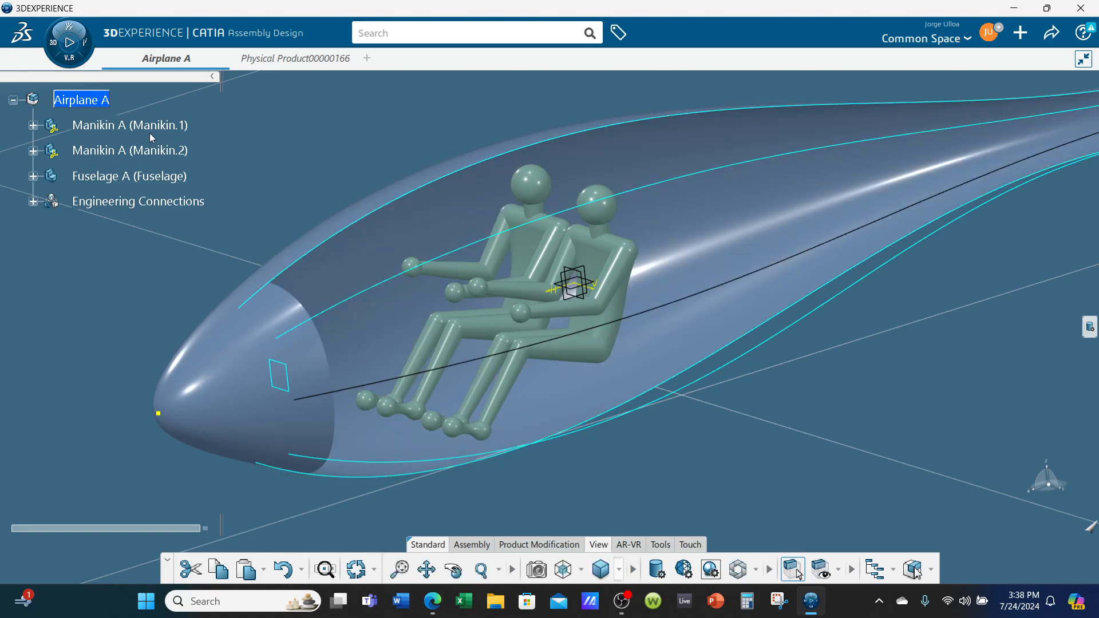
pyautogui.click(150, 129)
pyautogui.keyDown('ctrl'); pyautogui.click(152, 150); pyautogui.keyUp('ctrl')
pyautogui.rightClick(154, 149)
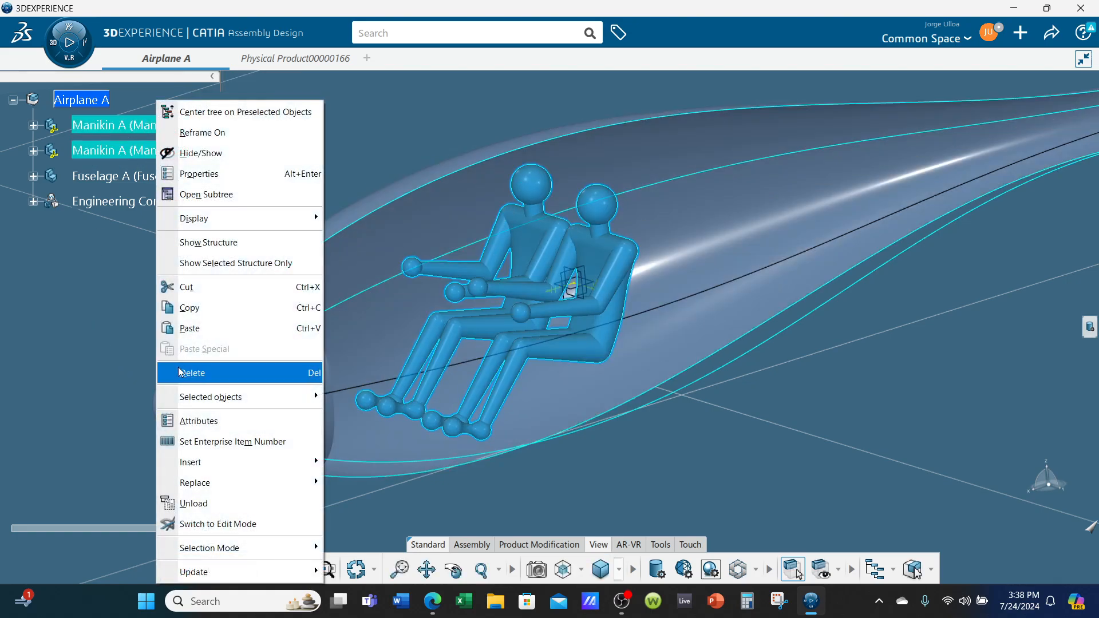
pyautogui.click(194, 309)
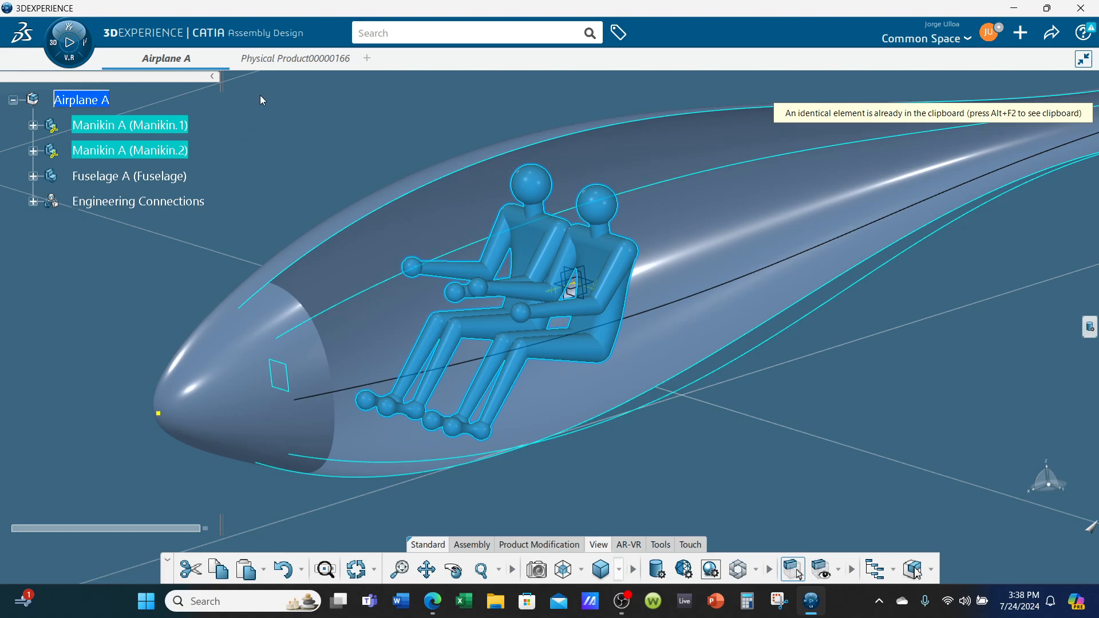
# Paste the two copied manikins into the new physical product
pyautogui.click(284, 61)
pyautogui.rightClick(132, 104)
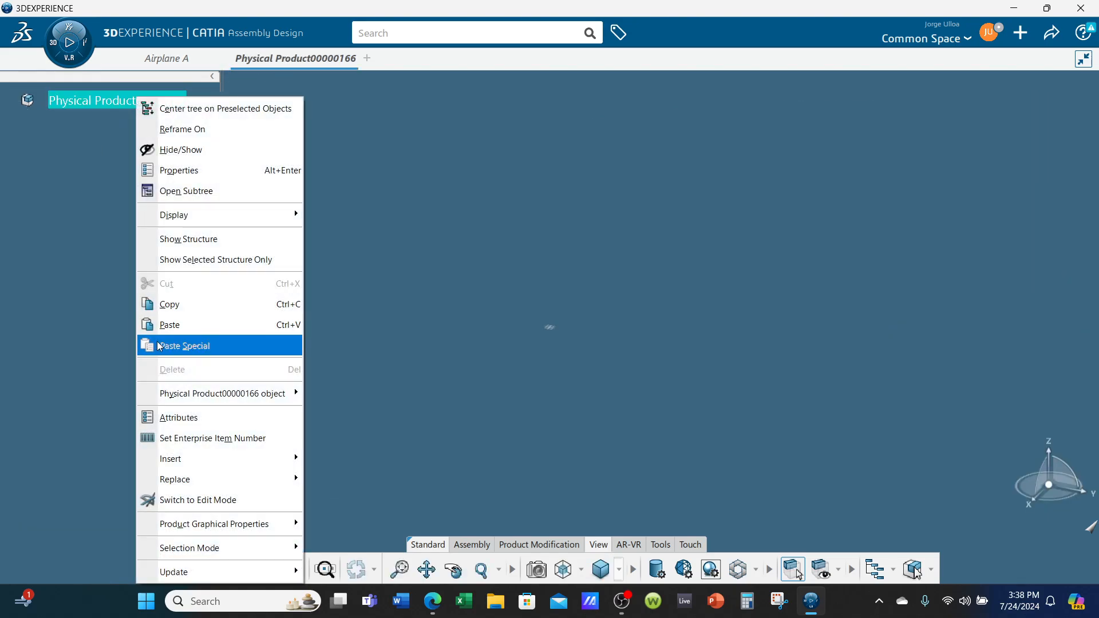
pyautogui.click(235, 325)
pyautogui.moveTo(444, 288); pyautogui.dragTo(532, 369, button='middle')
pyautogui.click(752, 449)
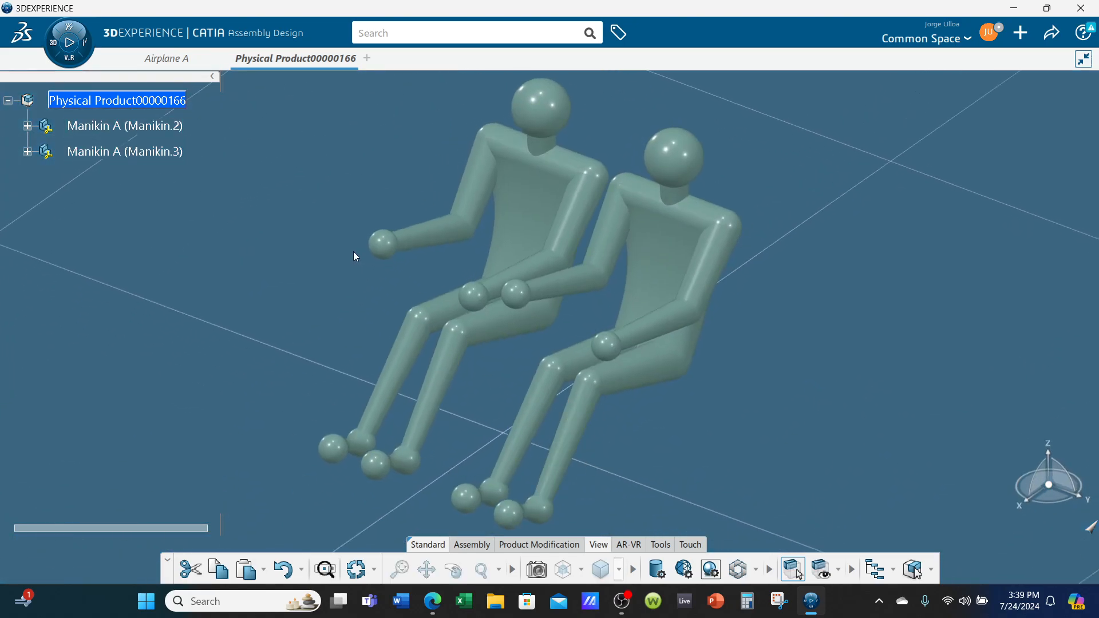
# Insert a new 3D Part into the product holding the manikins and open its 3D shape for editing
pyautogui.rightClick(105, 102)
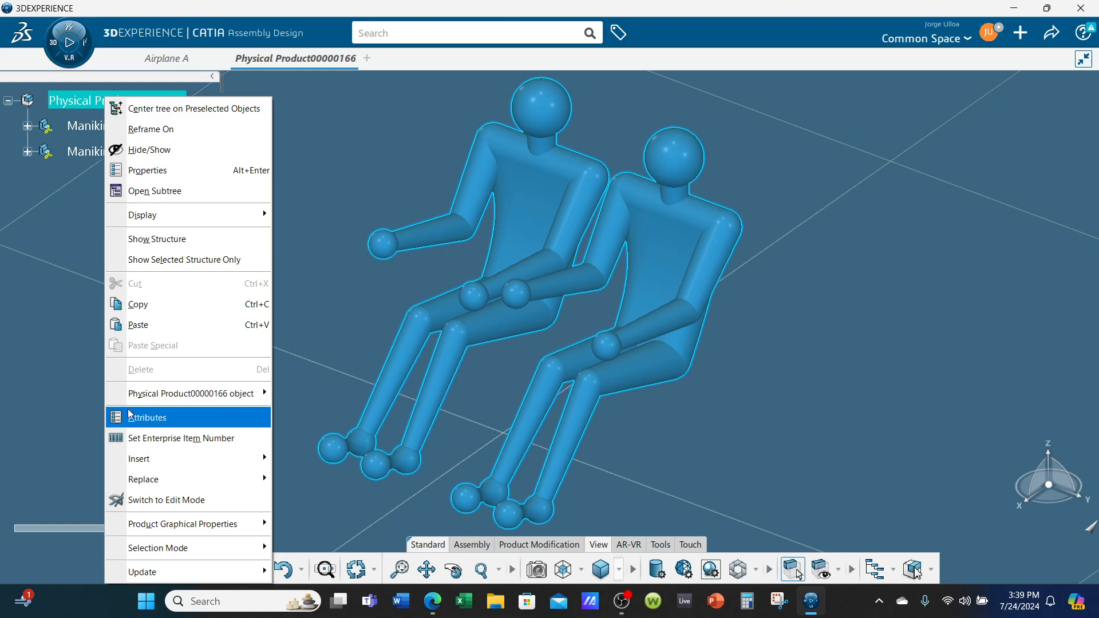
pyautogui.moveTo(228, 476)
pyautogui.moveTo(252, 458)
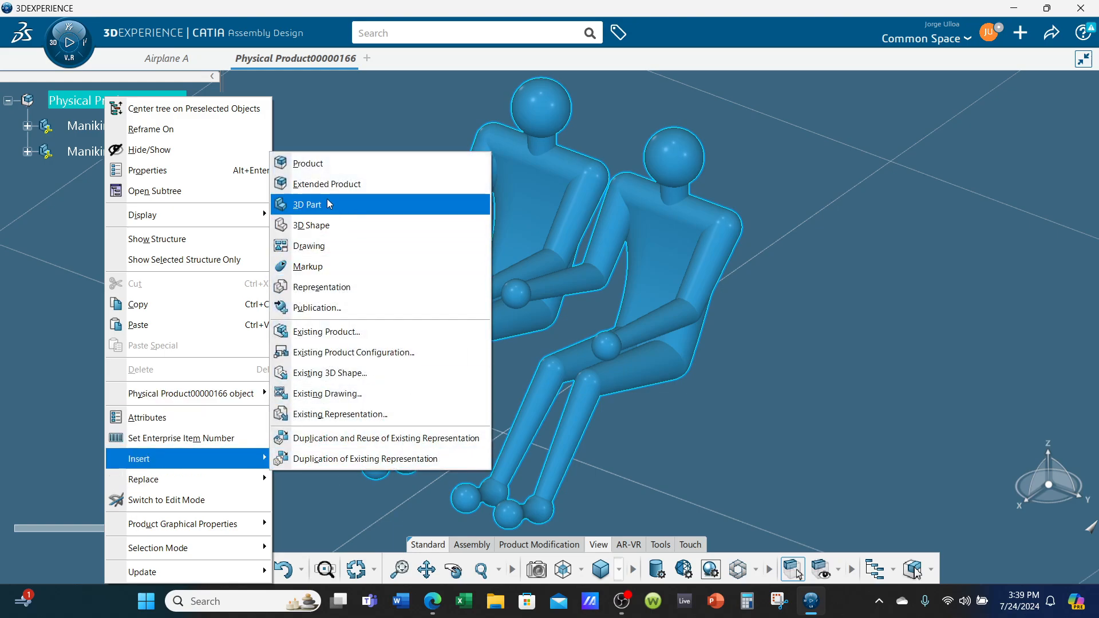
pyautogui.click(334, 204)
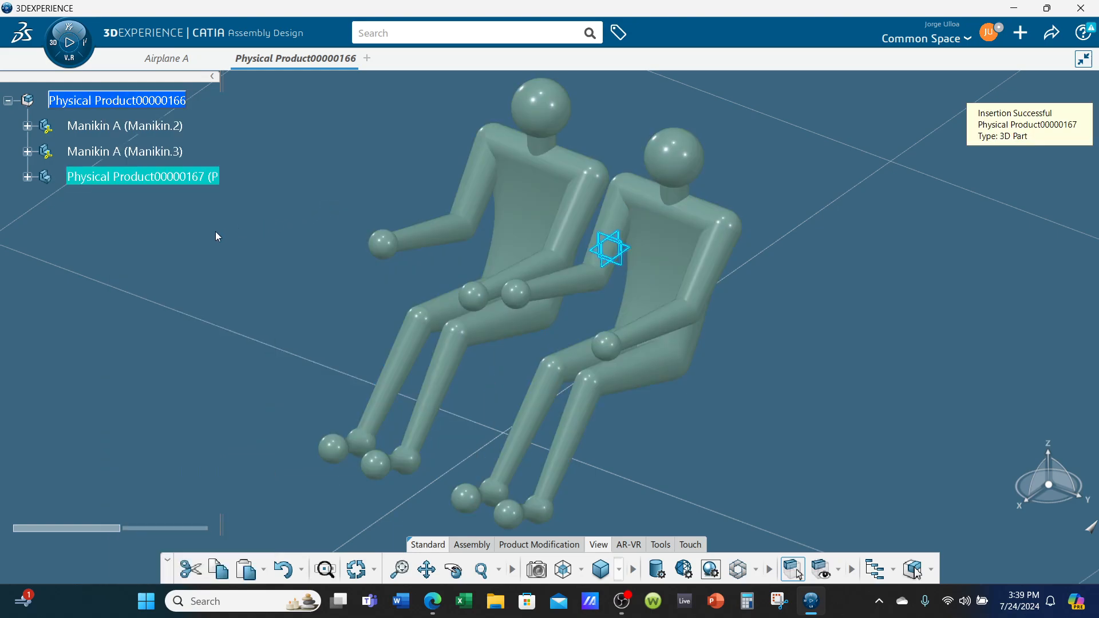
pyautogui.click(27, 177)
pyautogui.click(121, 203)
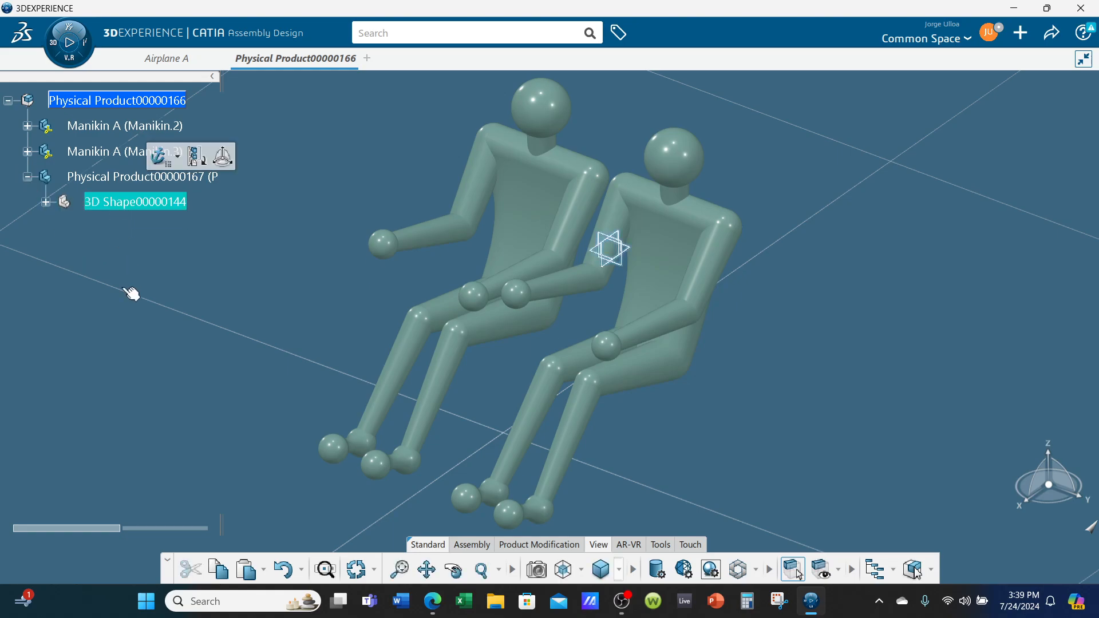
pyautogui.press('F2')
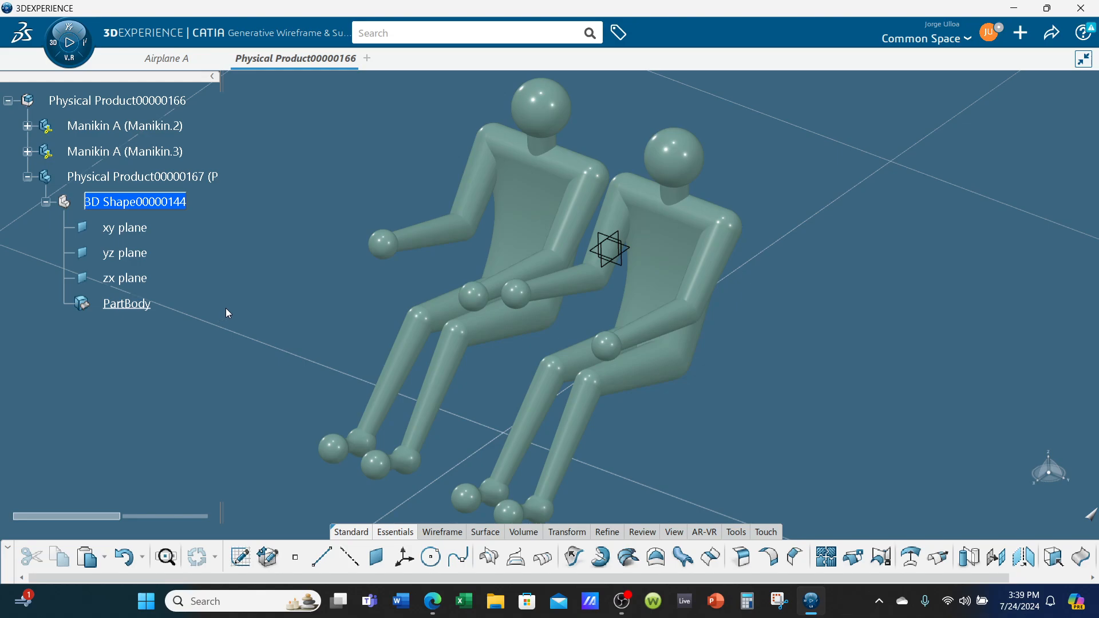
# Insert a geometrical set under the new part's 3D shape, leaving its name blank
pyautogui.rightClick(152, 194)
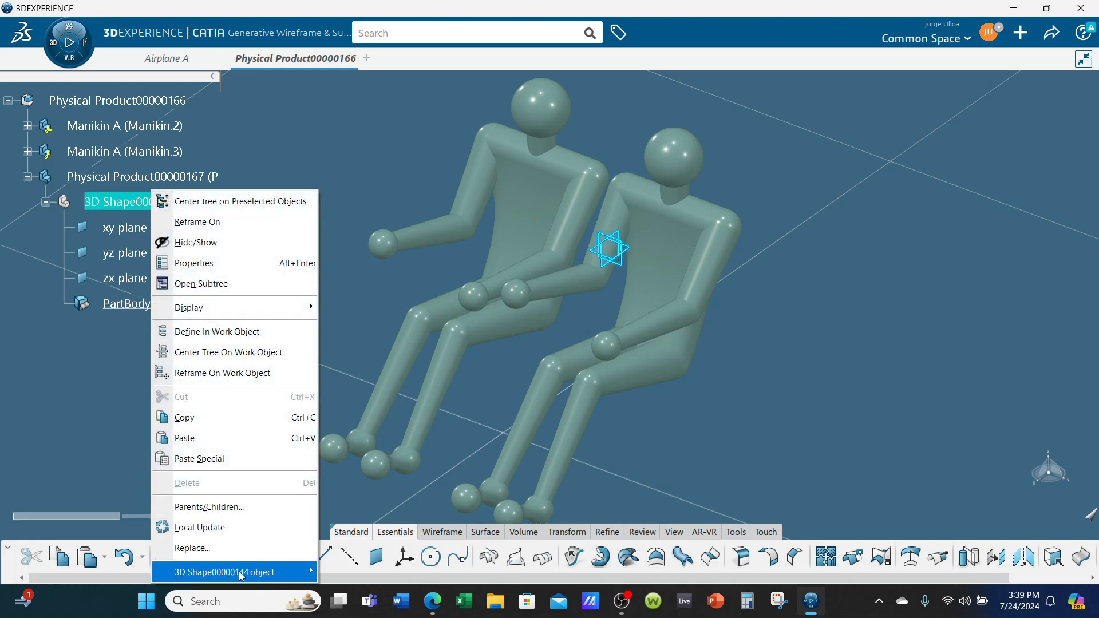
pyautogui.moveTo(239, 571)
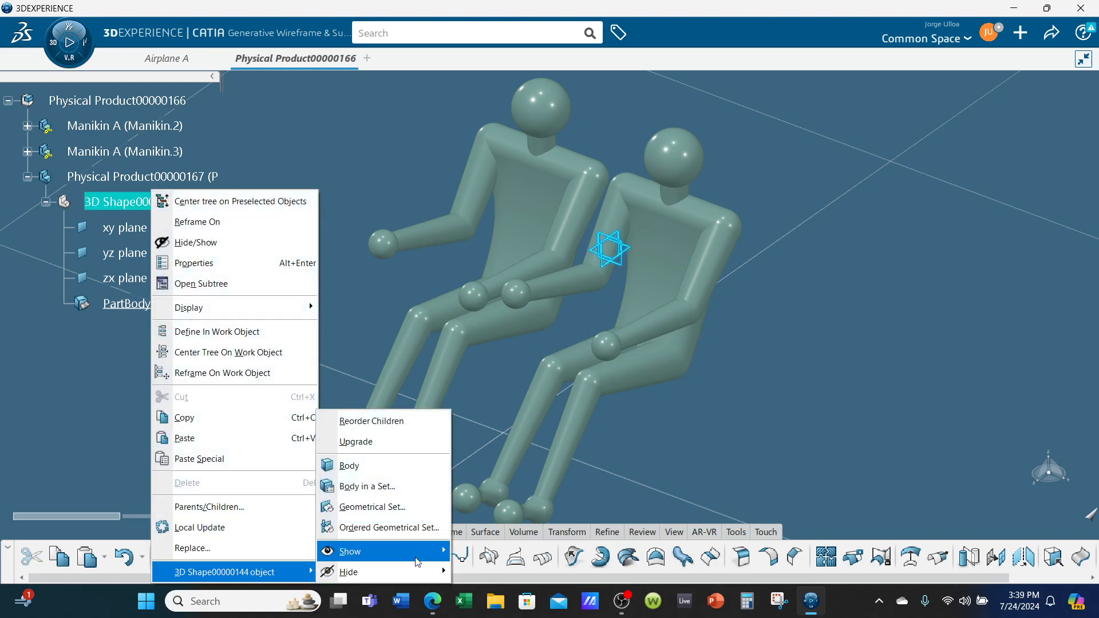
pyautogui.click(377, 508)
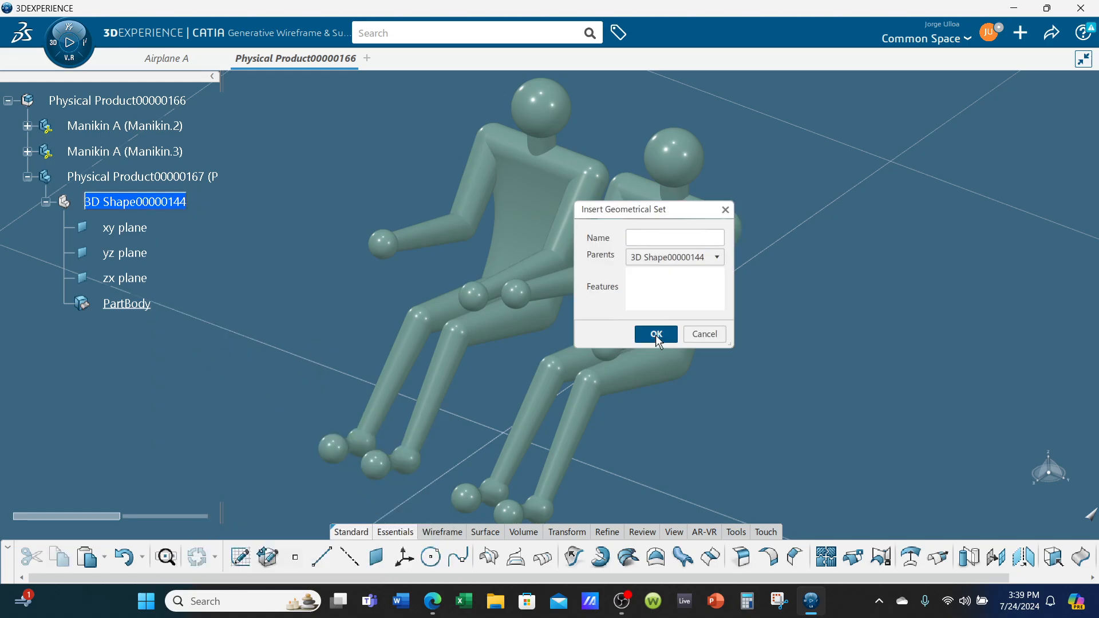
pyautogui.click(655, 334)
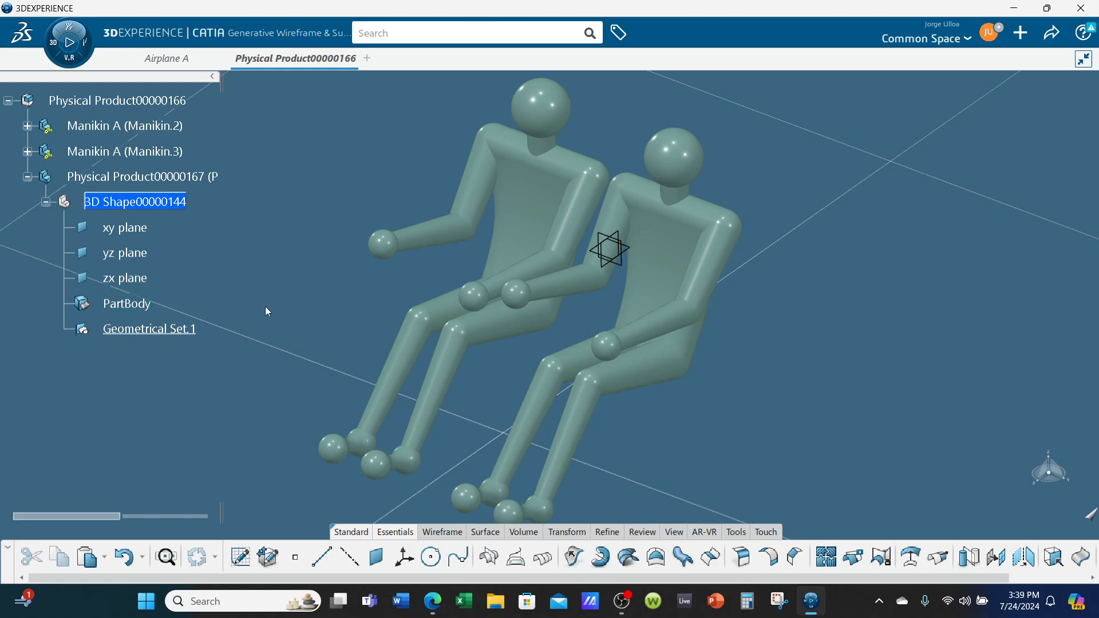
pyautogui.moveTo(483, 409); pyautogui.dragTo(673, 411, button='middle')
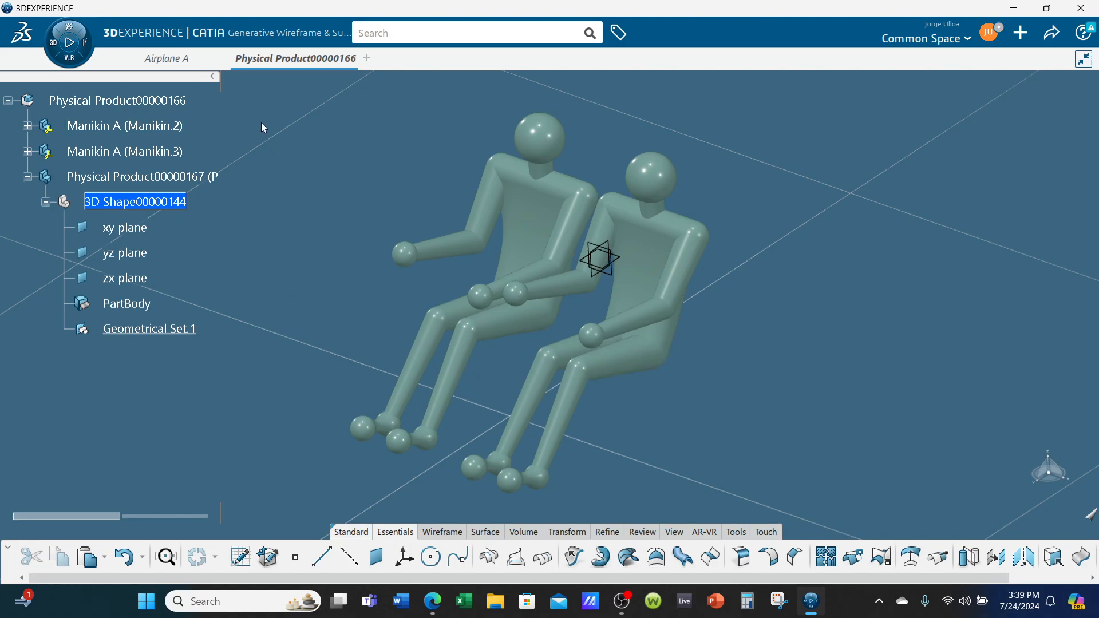
pyautogui.click(67, 33)
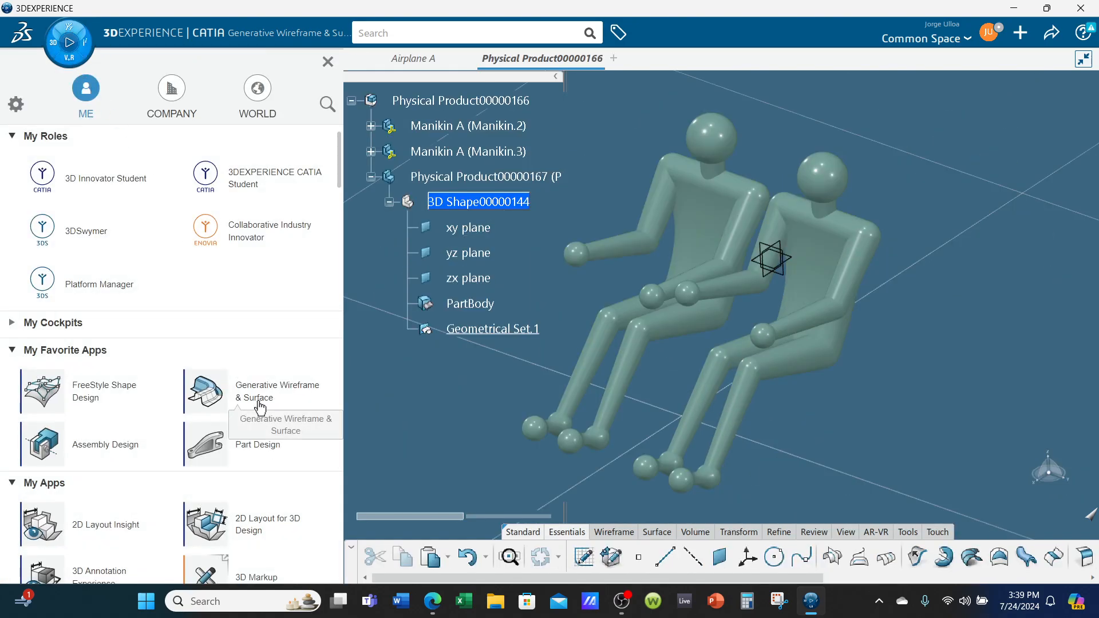
pyautogui.click(369, 403)
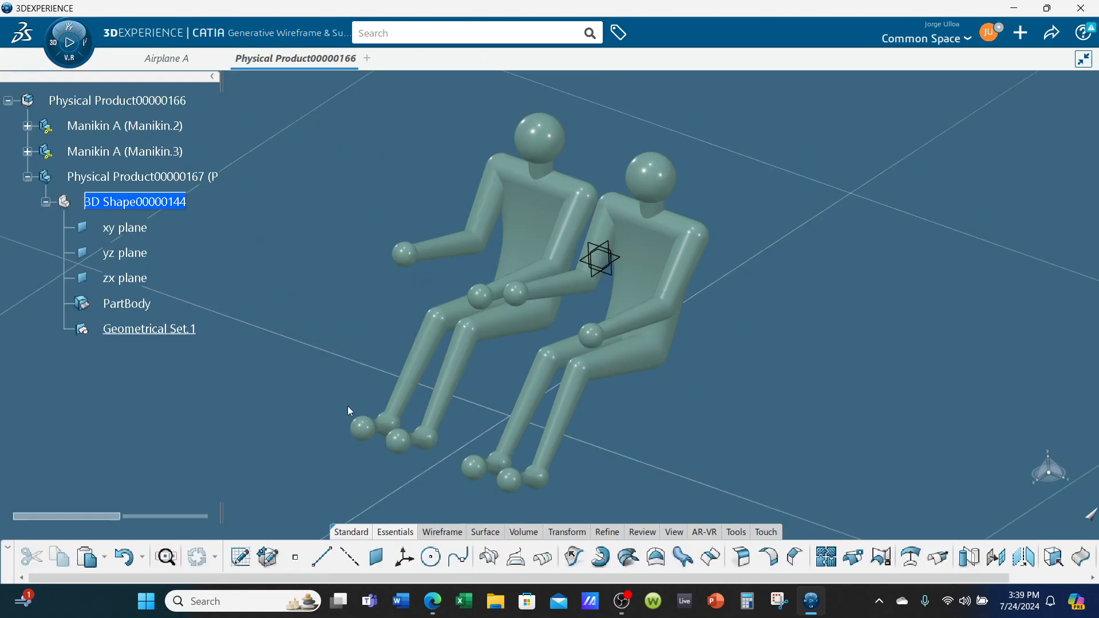
# Start a sketch on the new part's zx plane, showing the manikins in side view
pyautogui.click(616, 250)
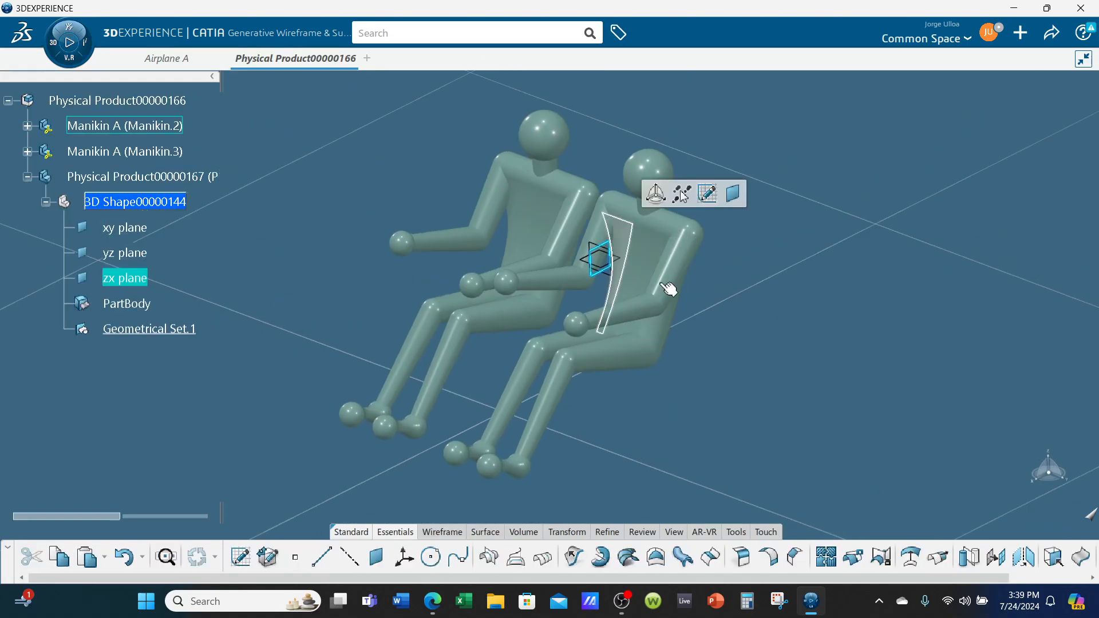
pyautogui.click(710, 193)
pyautogui.rightClick(777, 356)
pyautogui.click(668, 384)
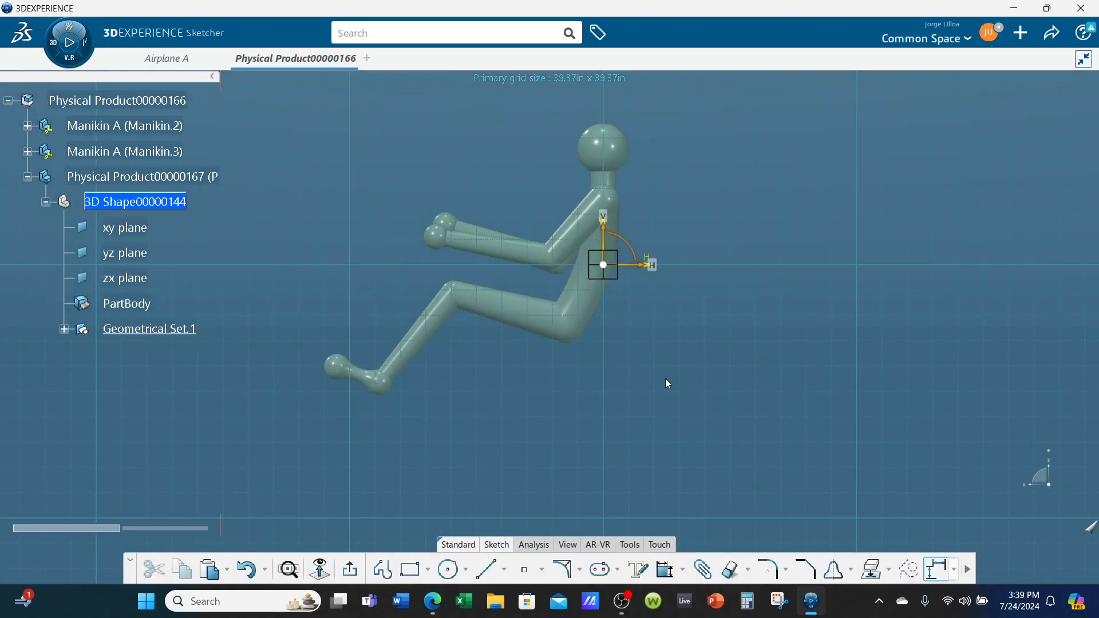
pyautogui.scroll(-4, 667, 383)
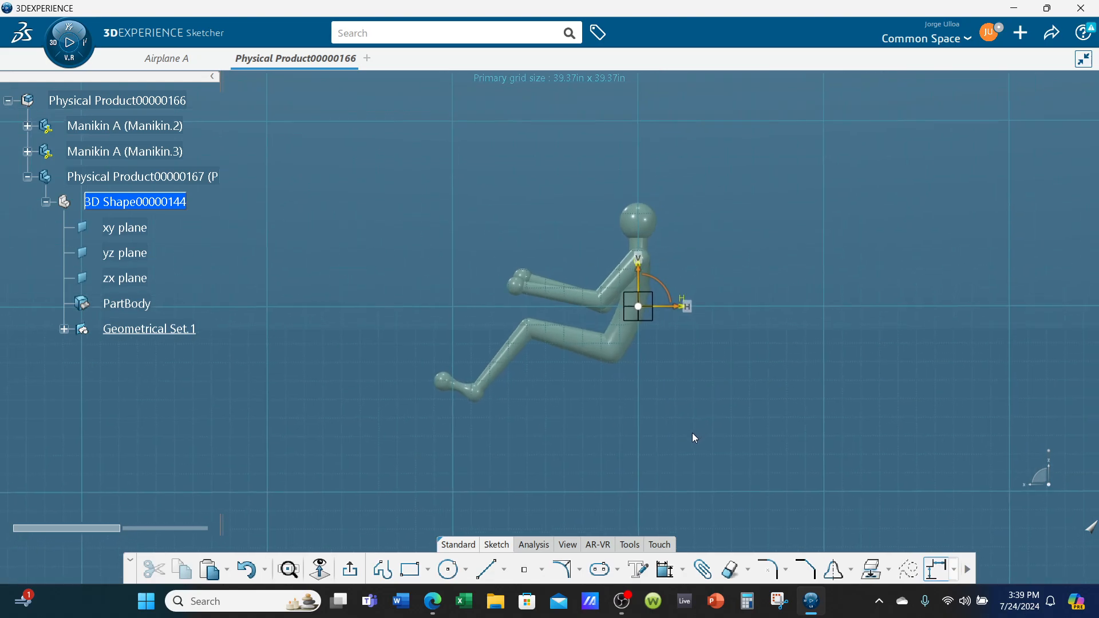
pyautogui.moveTo(693, 437); pyautogui.dragTo(688, 434, button='middle')
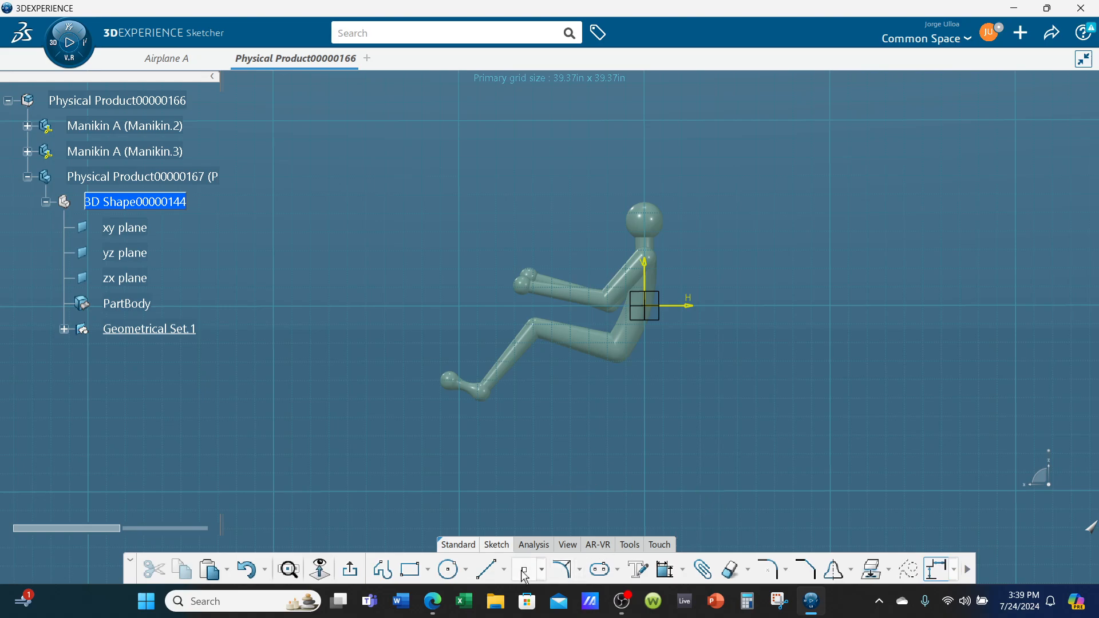
# Sketch a five-point spline arching over the manikins' heads, starting at about H -78.74 in, V 11.81 in and dipping before its tail end
pyautogui.click(579, 569)
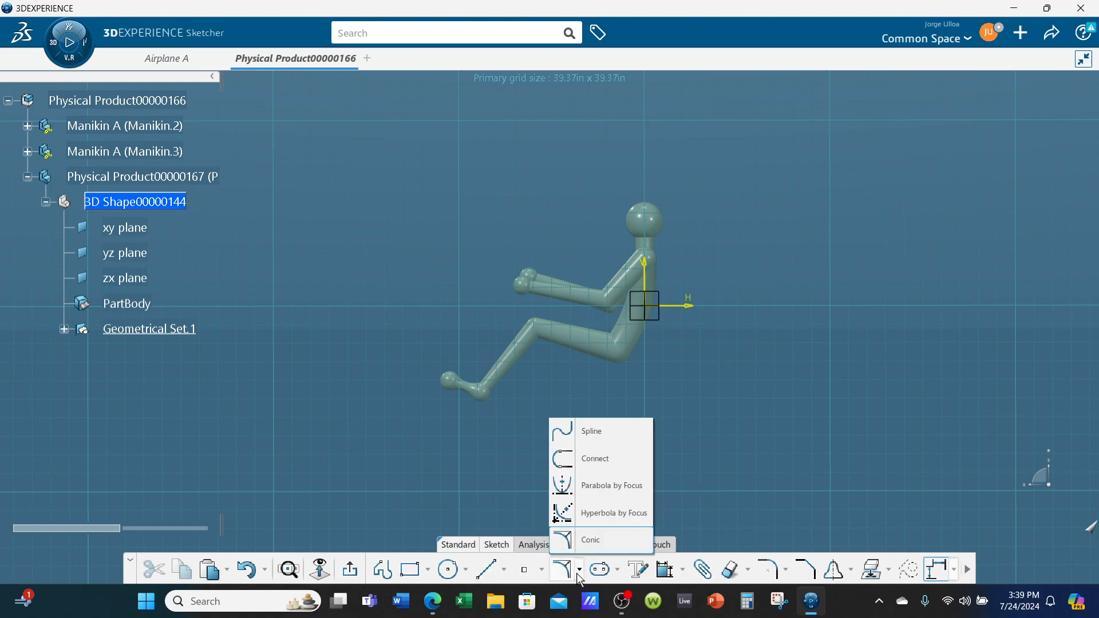
pyautogui.click(589, 434)
pyautogui.moveTo(422, 254); pyautogui.dragTo(400, 317, button='middle')
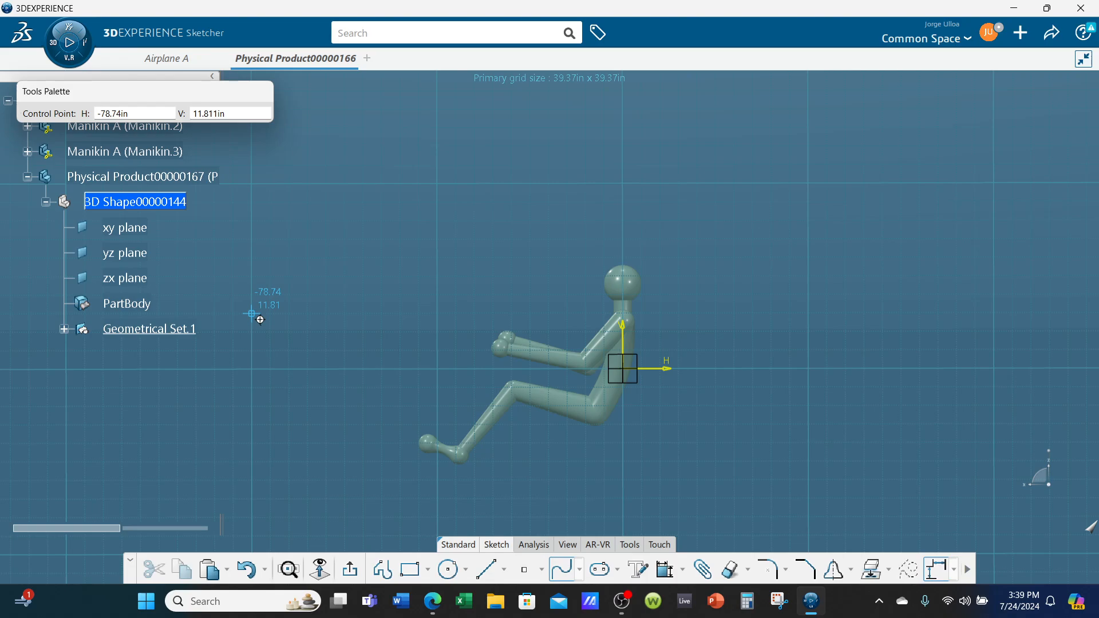
pyautogui.click(252, 314)
pyautogui.click(475, 258)
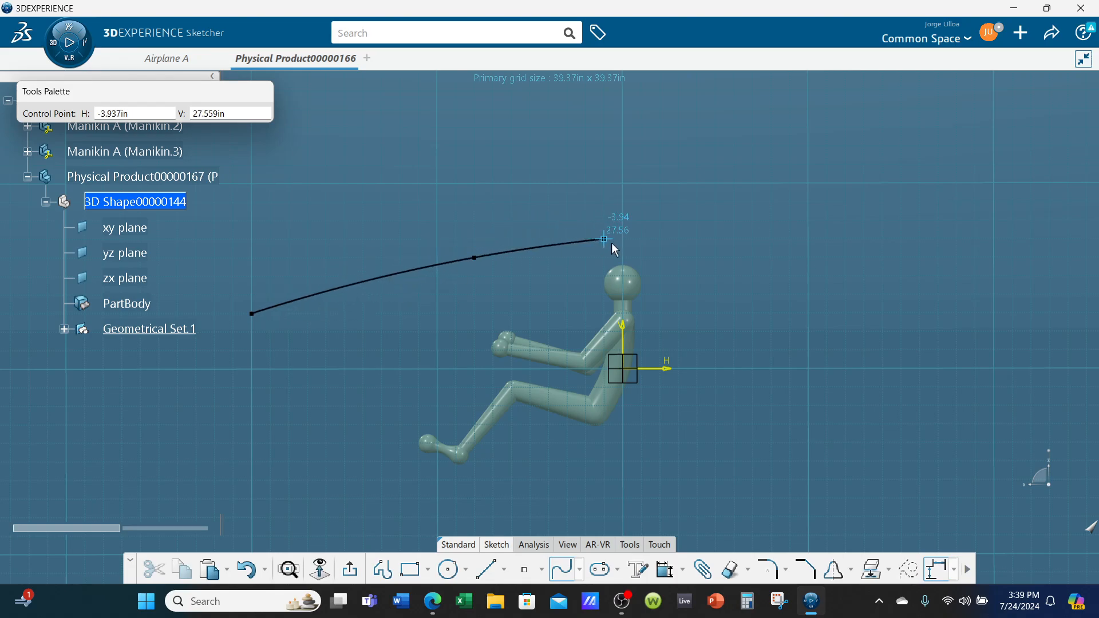
pyautogui.click(642, 239)
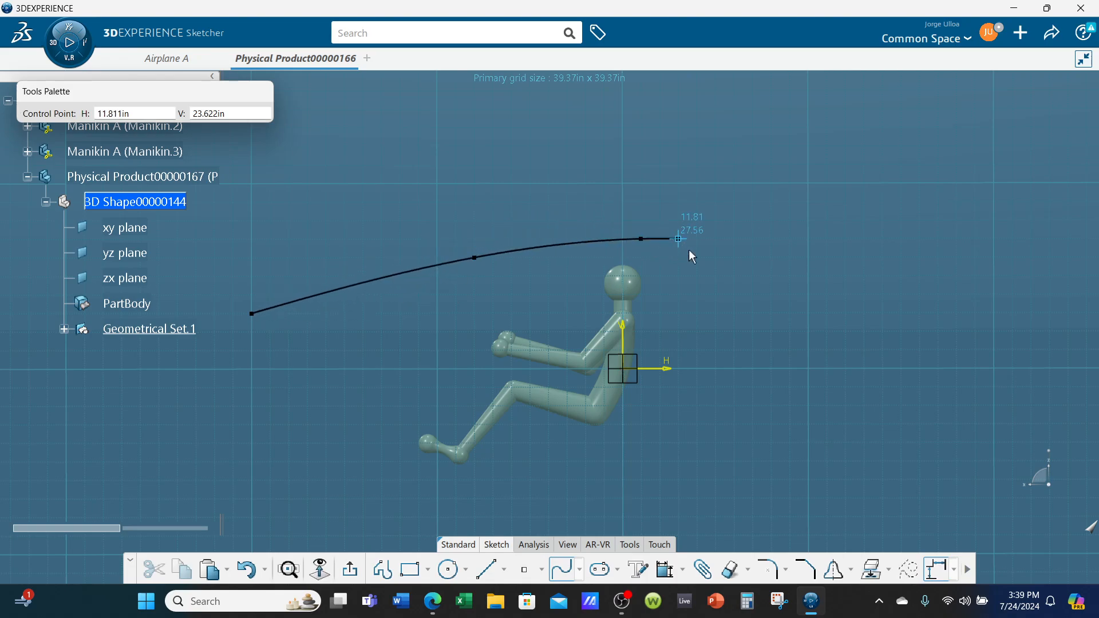
pyautogui.click(807, 275)
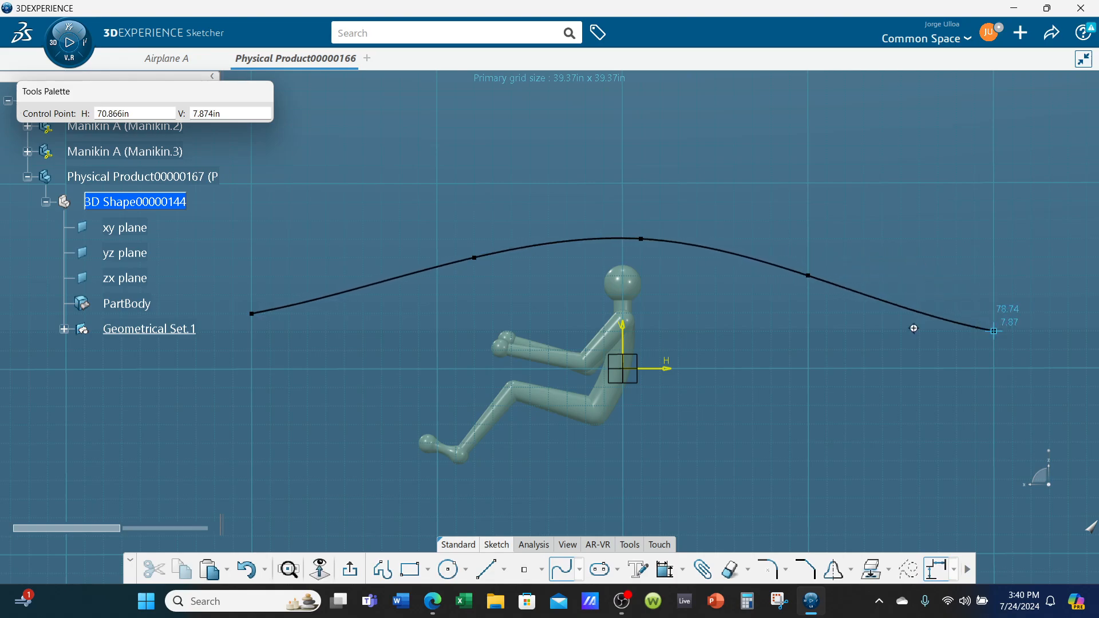
pyautogui.scroll(-2, 879, 337)
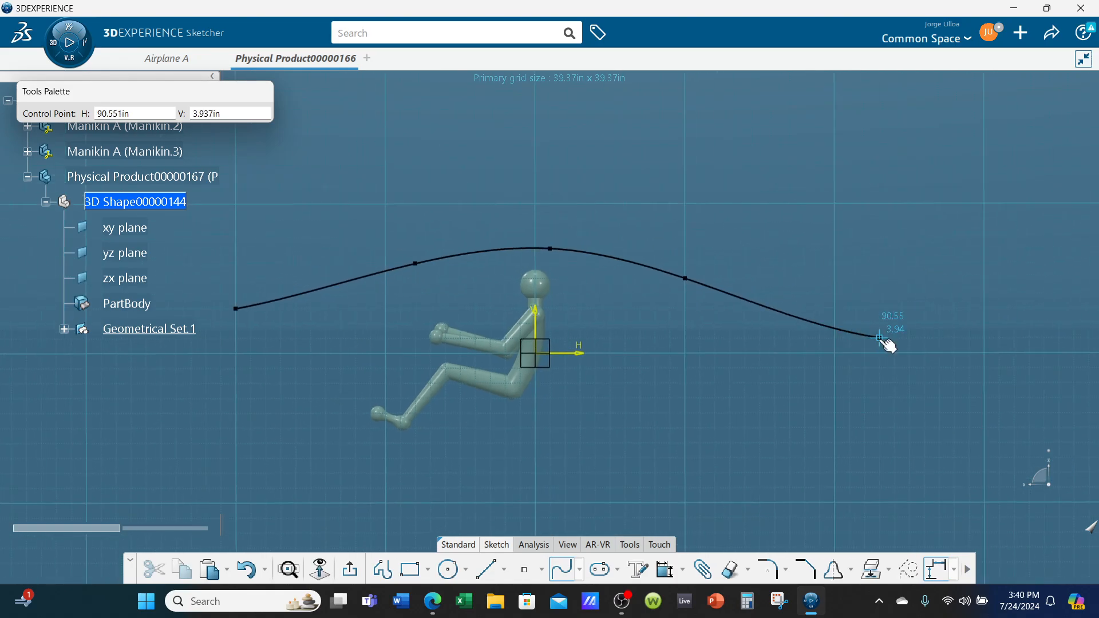
pyautogui.click(999, 323)
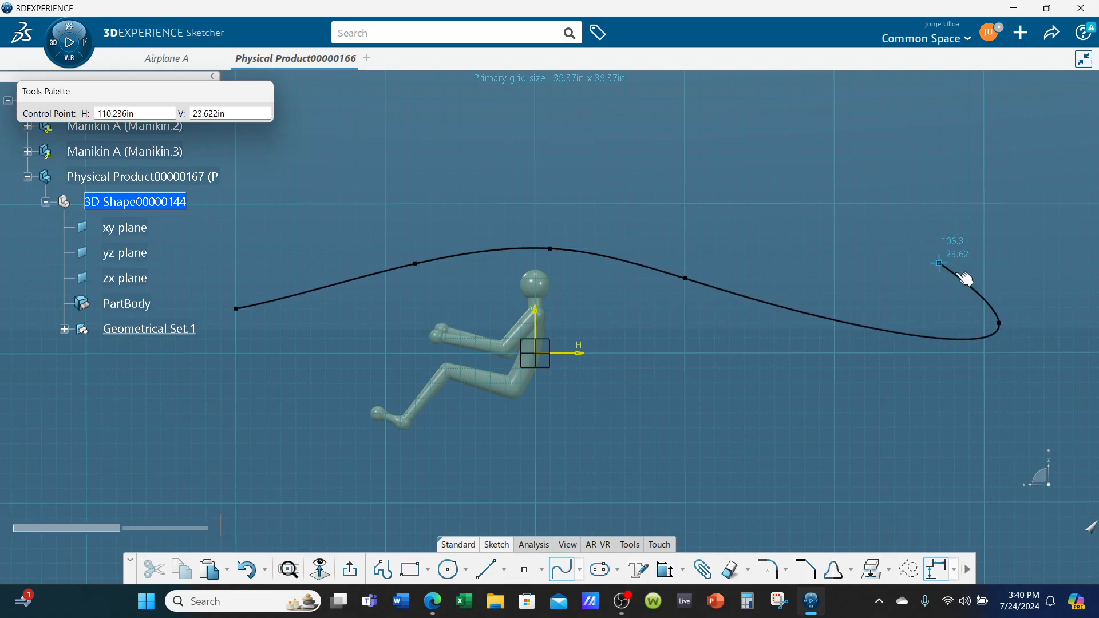
pyautogui.click(564, 569)
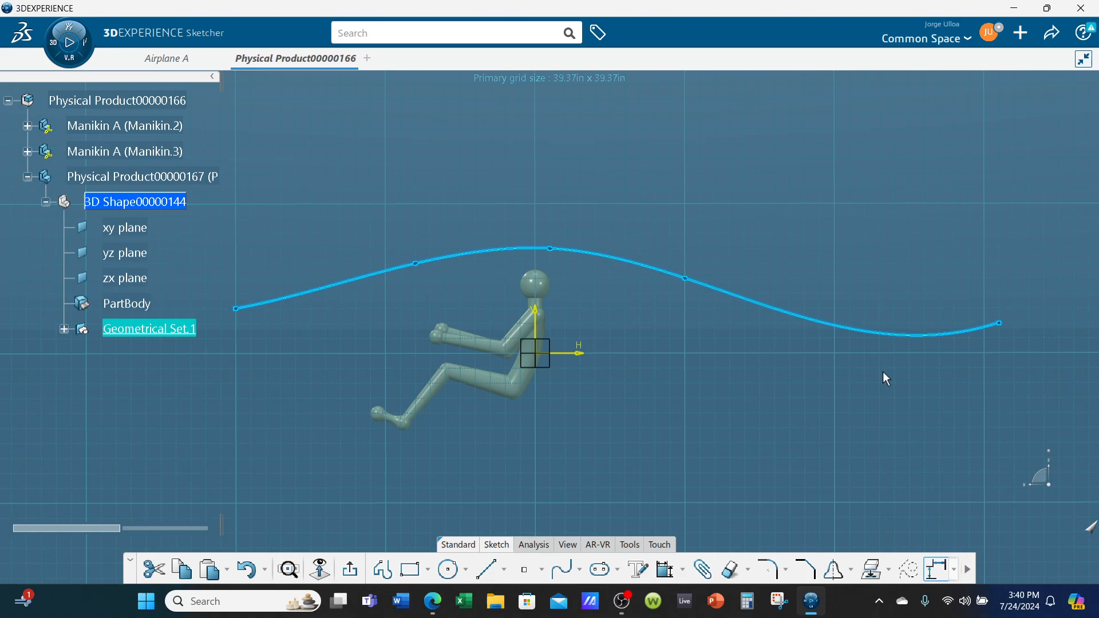
pyautogui.click(261, 334)
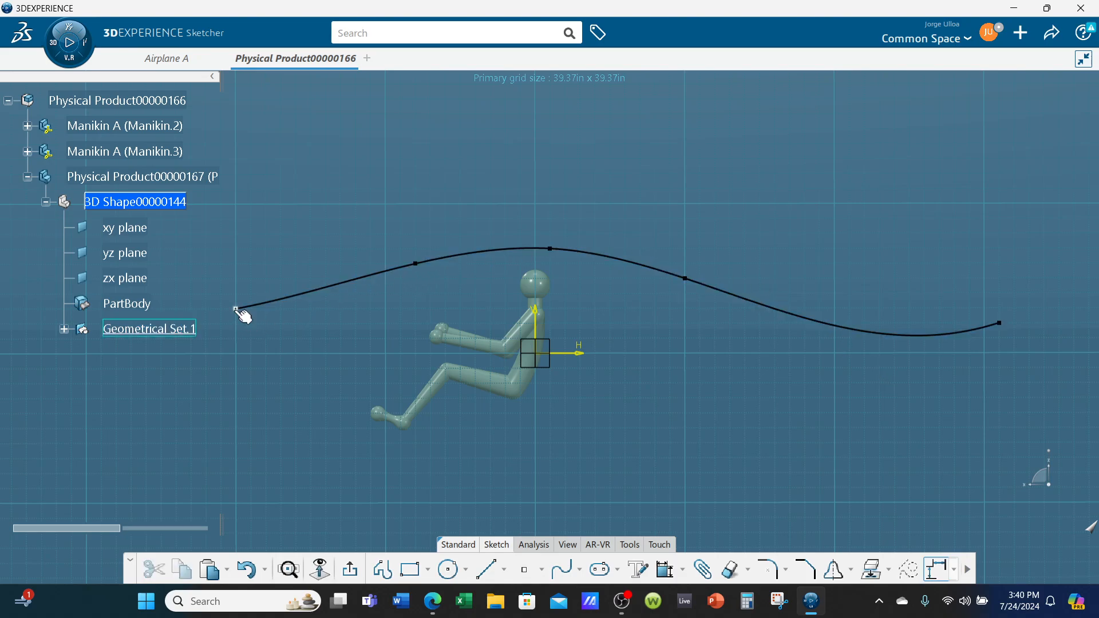
# Reshape the upper spline by moving its three intermediate points so it arches fuller at the front and slopes smoothly toward the tail
pyautogui.moveTo(240, 313)
pyautogui.mouseDown()
pyautogui.moveTo(259, 314)
pyautogui.moveTo(244, 313)
pyautogui.mouseUp()
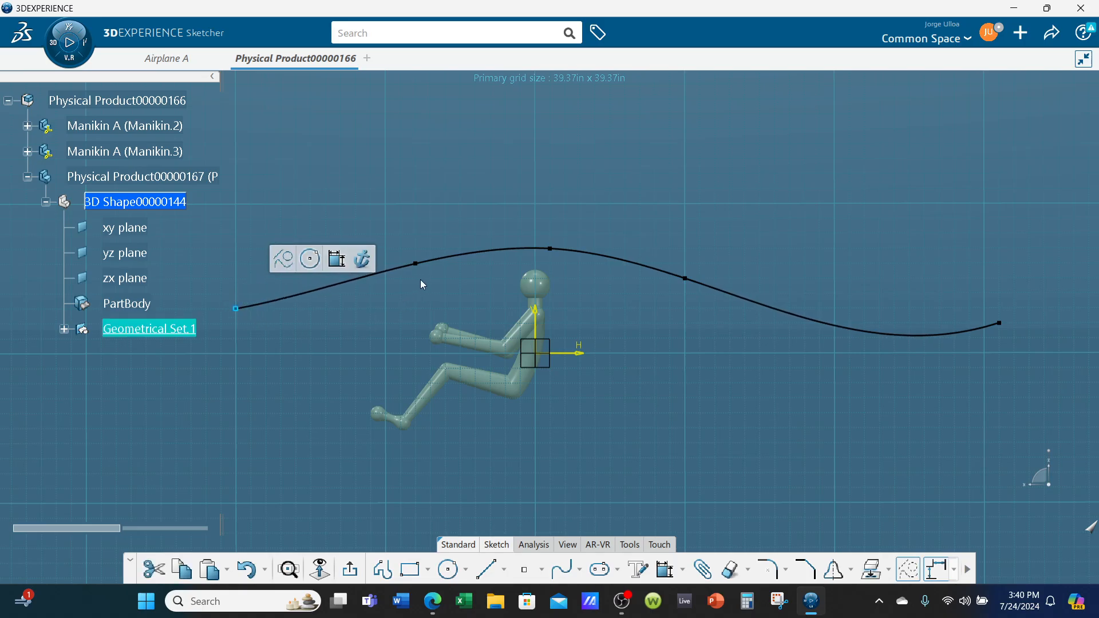
pyautogui.moveTo(415, 263); pyautogui.dragTo(400, 257)
pyautogui.moveTo(553, 250); pyautogui.dragTo(562, 250)
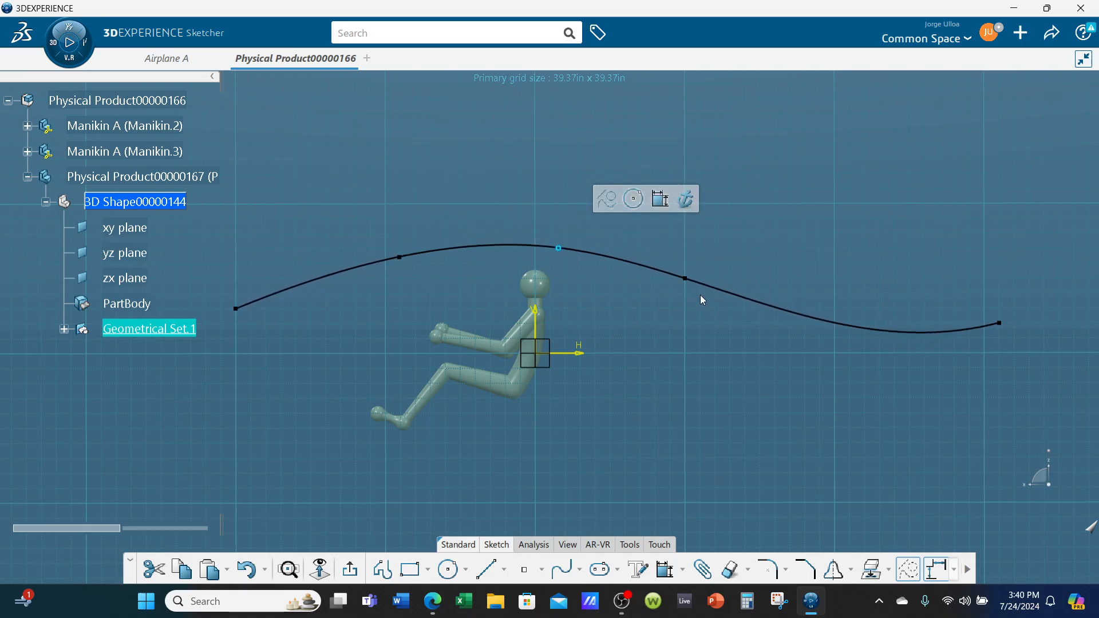
pyautogui.moveTo(689, 279); pyautogui.dragTo(747, 279)
pyautogui.click(693, 398)
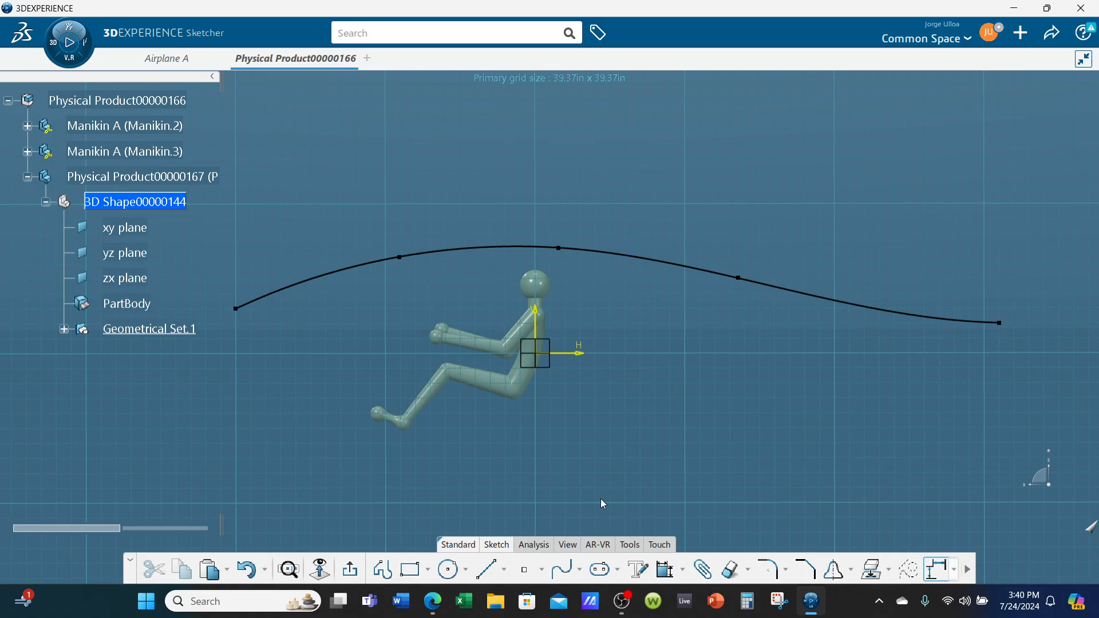
# Sketch a five-point spline beneath the manikins from about H -78.74 in, V -11.81 in to H 122.05 in, V -7.87 in
pyautogui.click(562, 568)
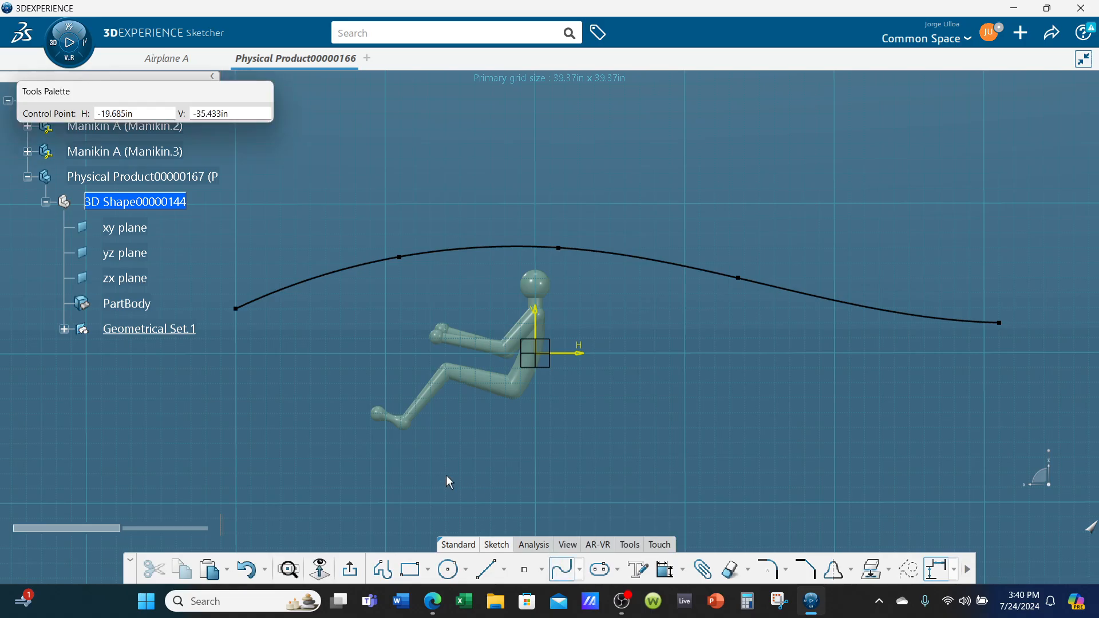
pyautogui.click(236, 399)
pyautogui.click(387, 446)
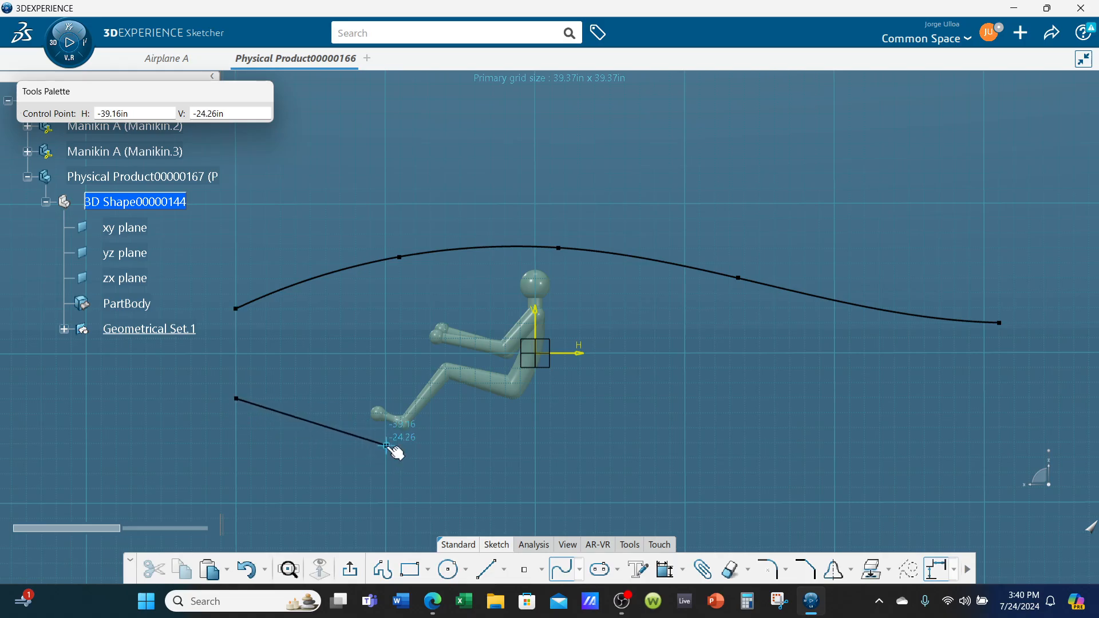
pyautogui.click(505, 448)
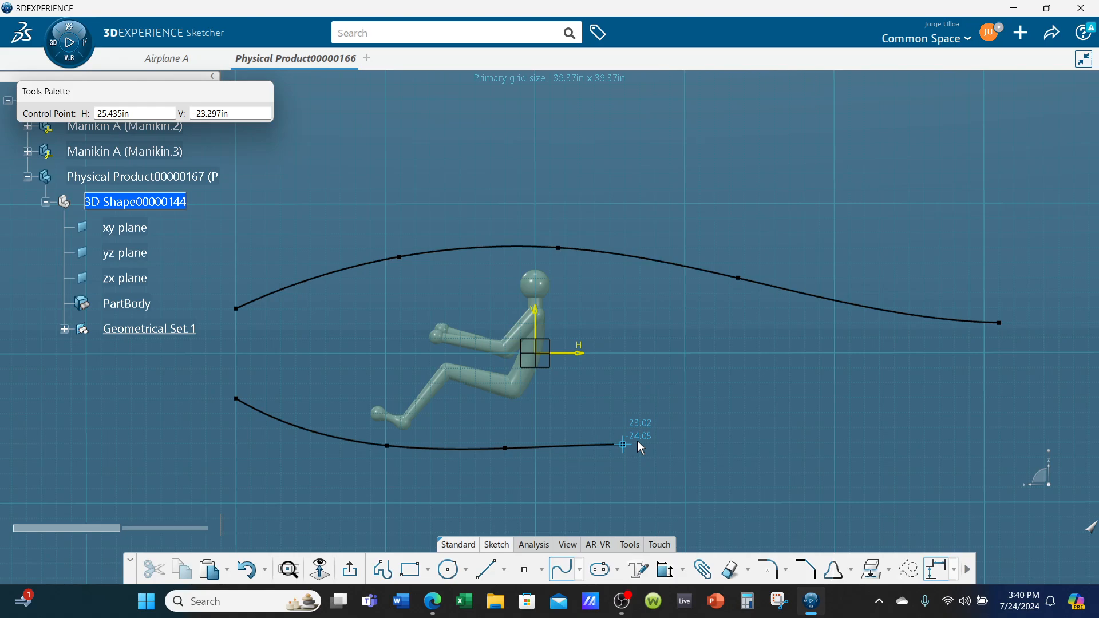
pyautogui.click(789, 406)
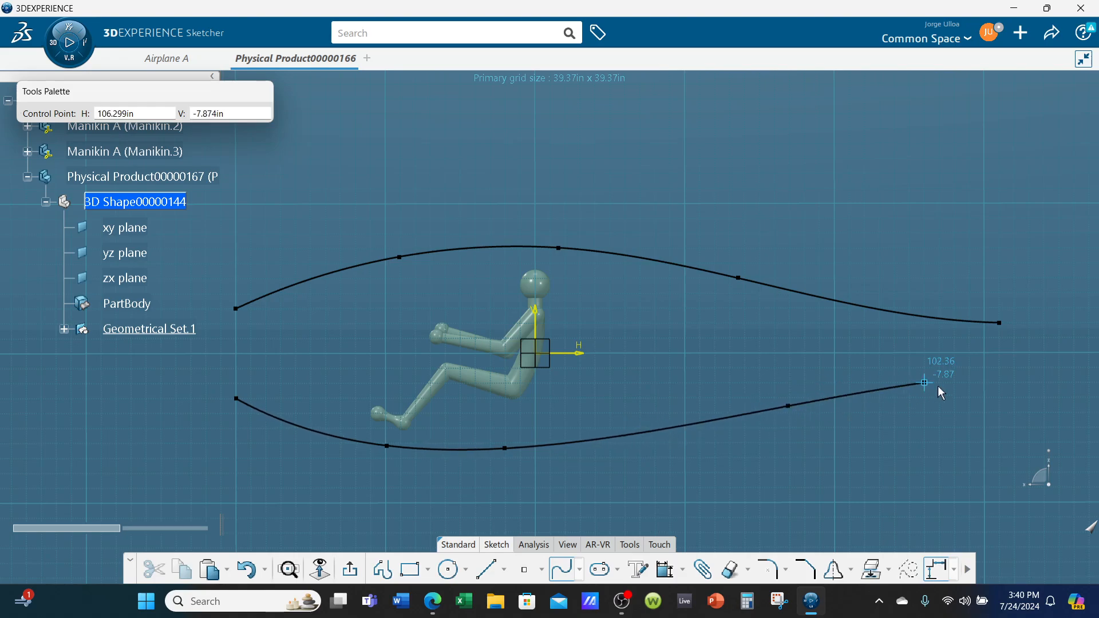
pyautogui.click(1000, 383)
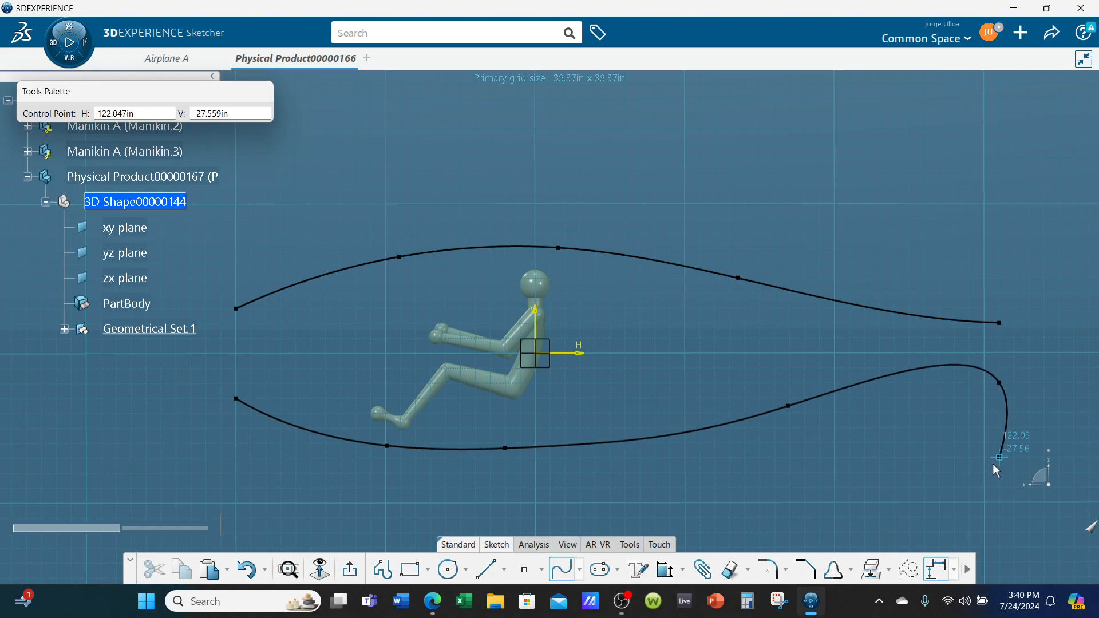
pyautogui.click(563, 574)
pyautogui.click(785, 437)
pyautogui.moveTo(792, 428); pyautogui.dragTo(795, 421, button='middle')
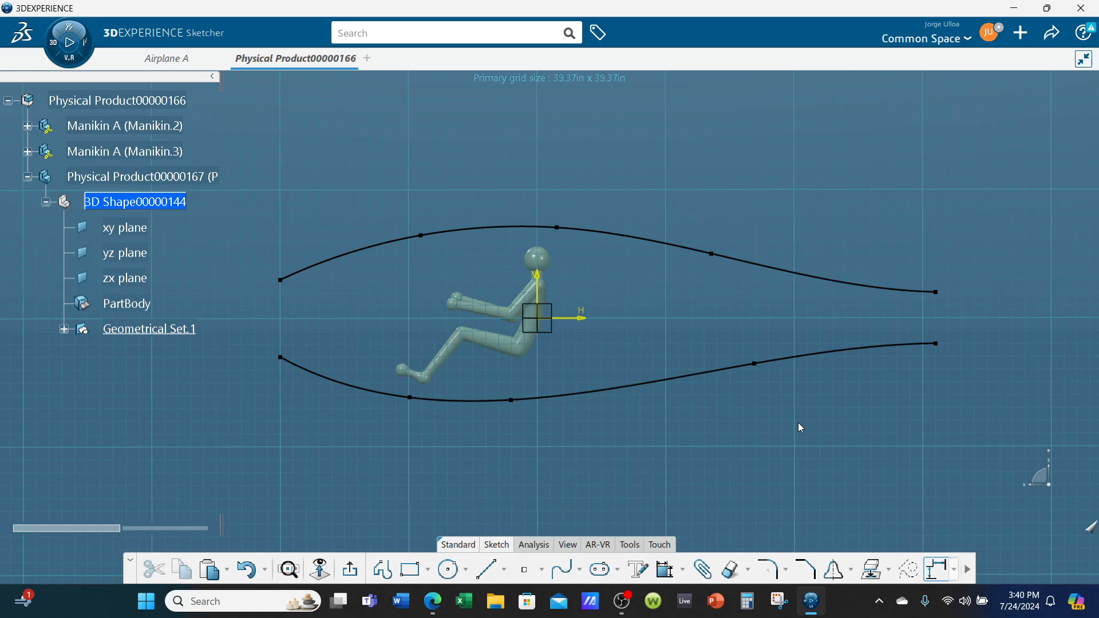
# Exit the side-profile sketch and start a sketch on the xy plane, turned so the manikins face sideways in top view
pyautogui.click(349, 569)
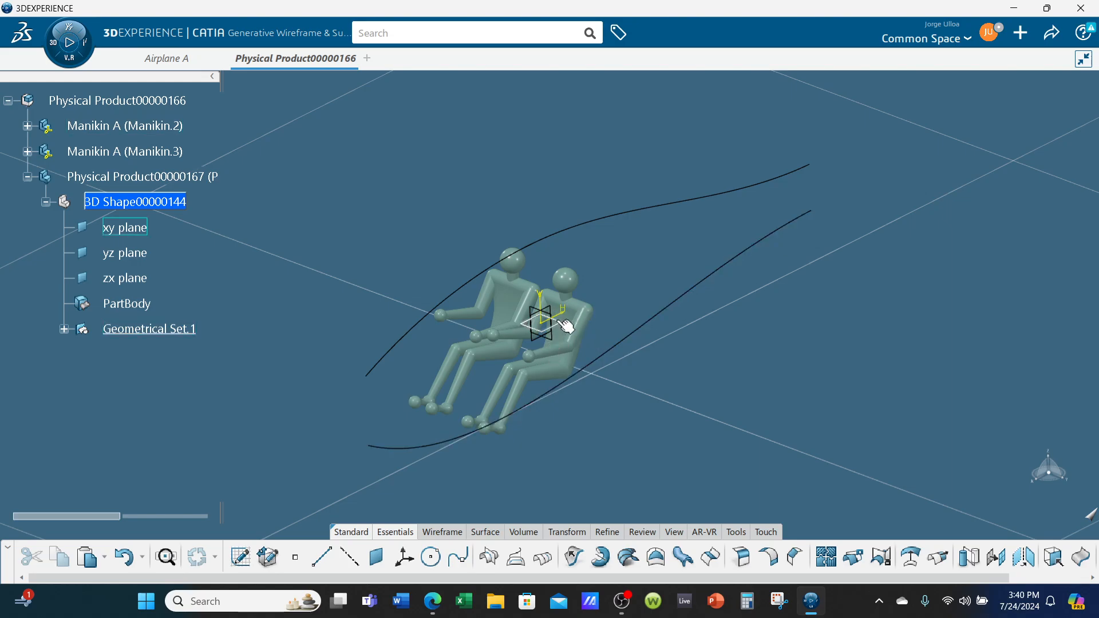
pyautogui.click(567, 324)
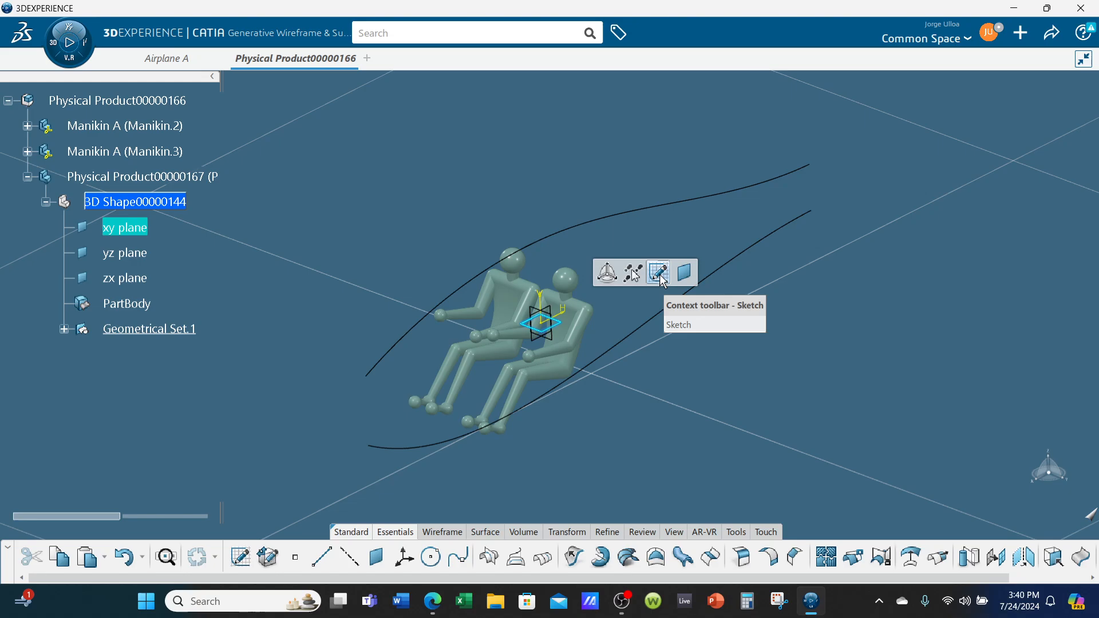
pyautogui.click(661, 277)
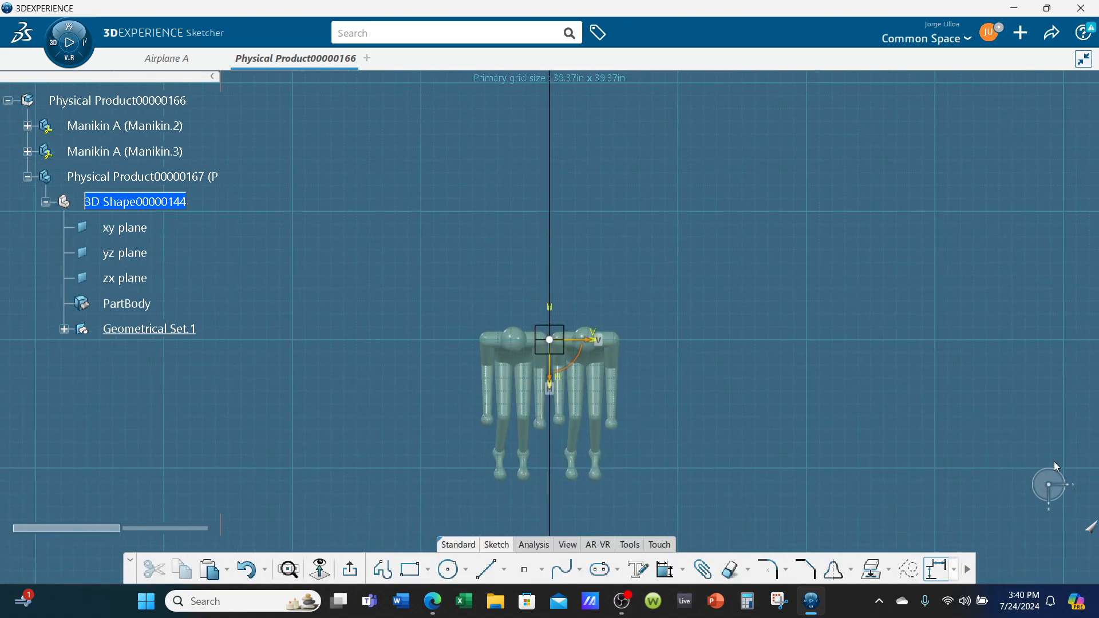
pyautogui.moveTo(1058, 466)
pyautogui.mouseDown()
pyautogui.moveTo(1080, 480)
pyautogui.moveTo(1081, 507)
pyautogui.mouseUp()
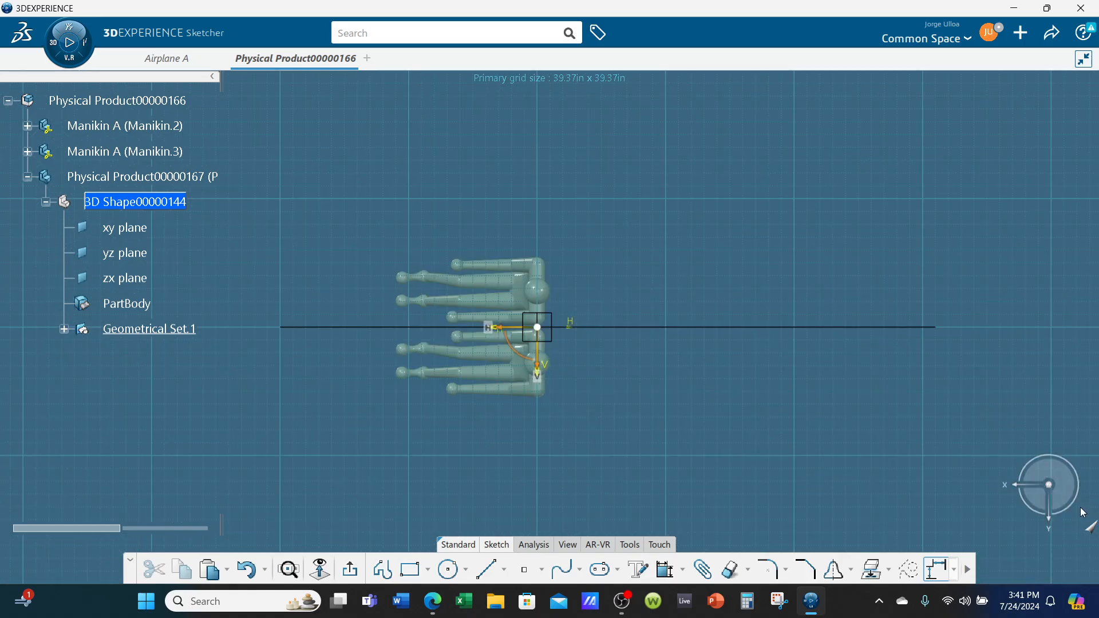
pyautogui.moveTo(831, 480)
pyautogui.mouseDown(button='middle')
pyautogui.moveTo(818, 424)
pyautogui.moveTo(781, 426)
pyautogui.mouseUp(button='middle')
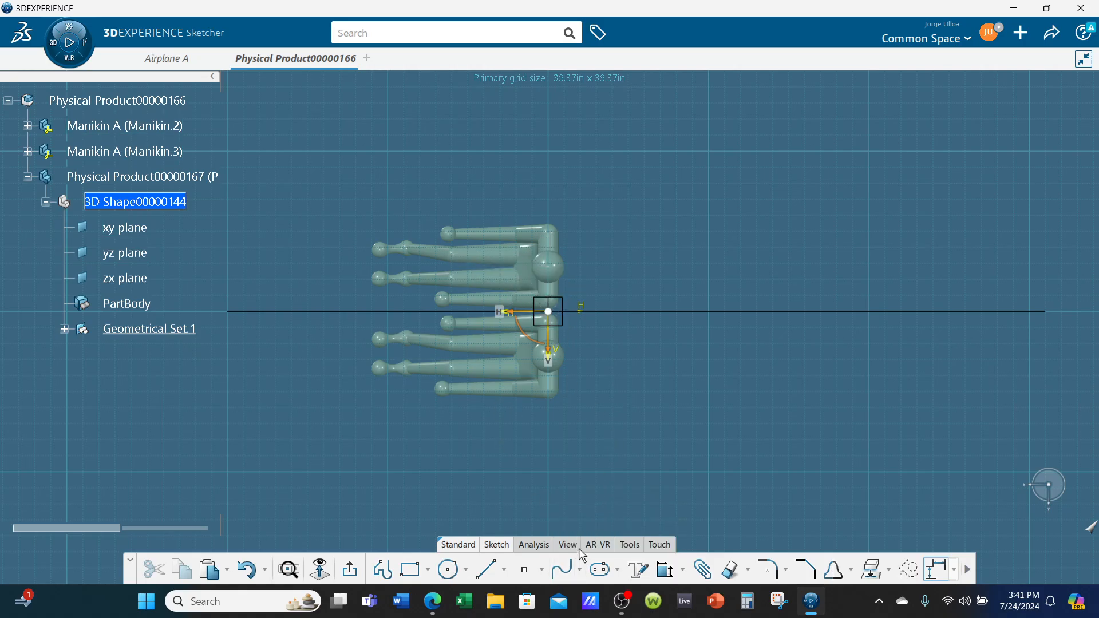
# Sketch a five-point spline along one side of the manikins, starting at H 78.74 in and passing through (39.37, 23.62) and (-70.87, 15.75) in
pyautogui.click(562, 568)
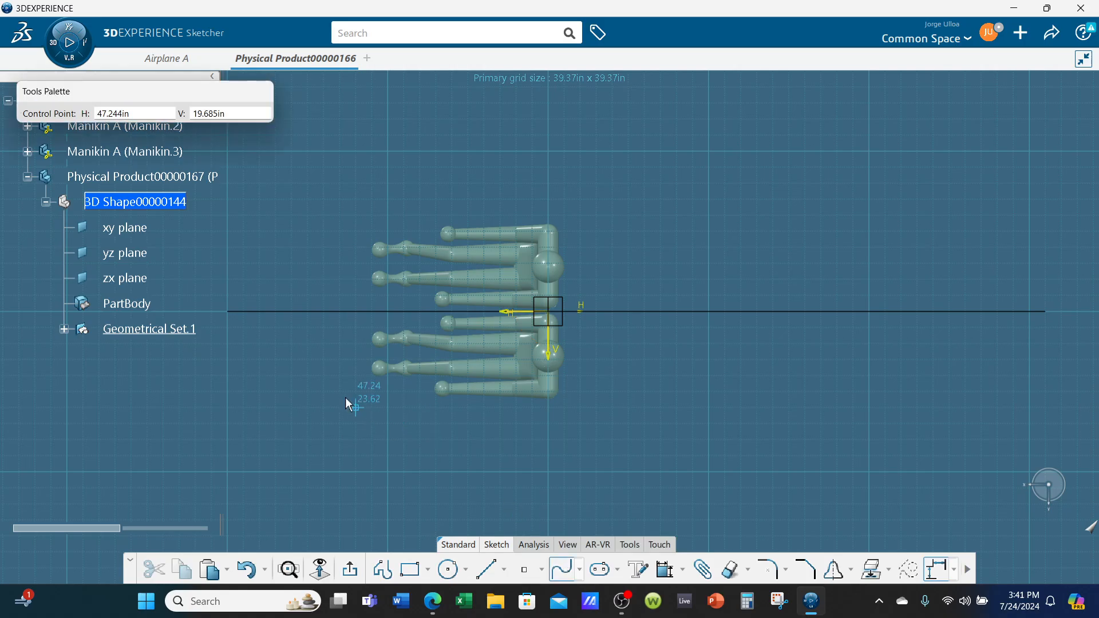
pyautogui.click(228, 360)
pyautogui.click(388, 407)
pyautogui.click(581, 408)
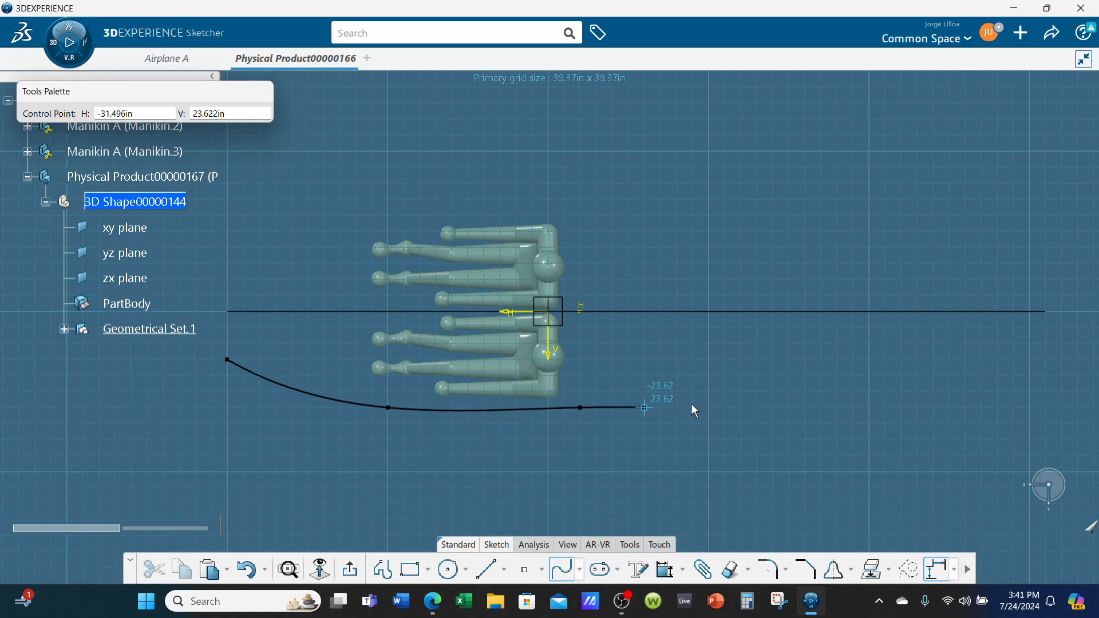
pyautogui.click(837, 376)
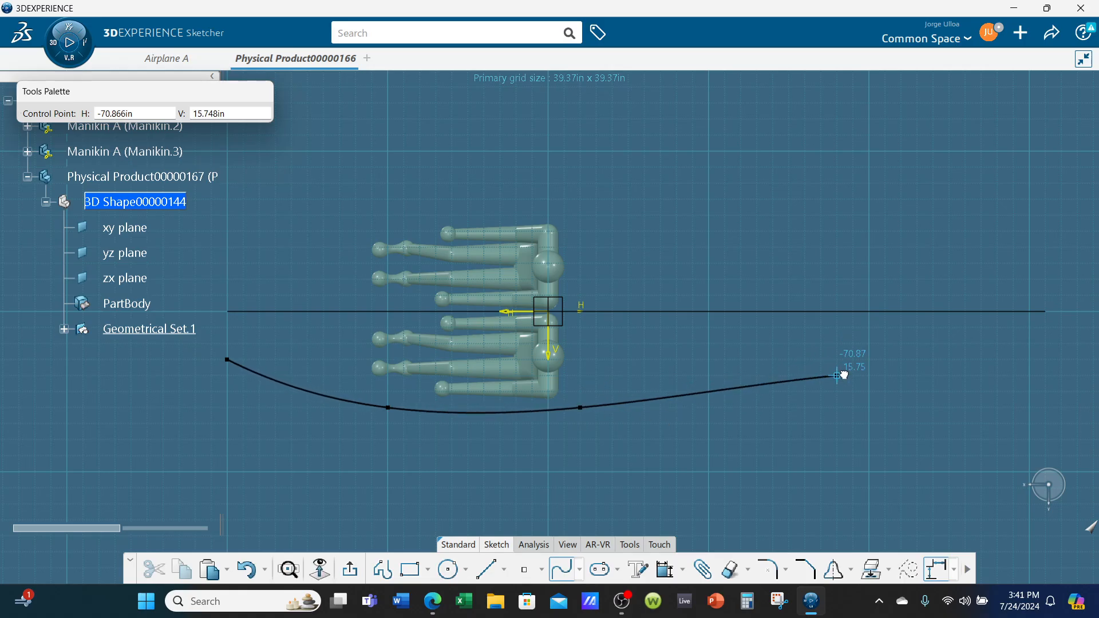
pyautogui.click(1046, 359)
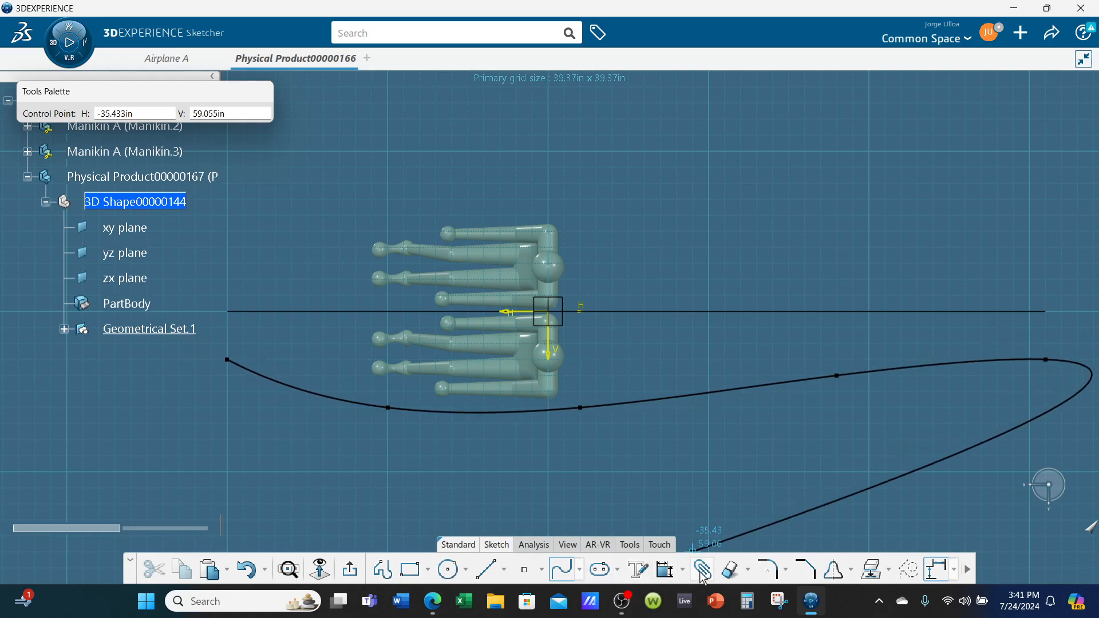
pyautogui.click(563, 568)
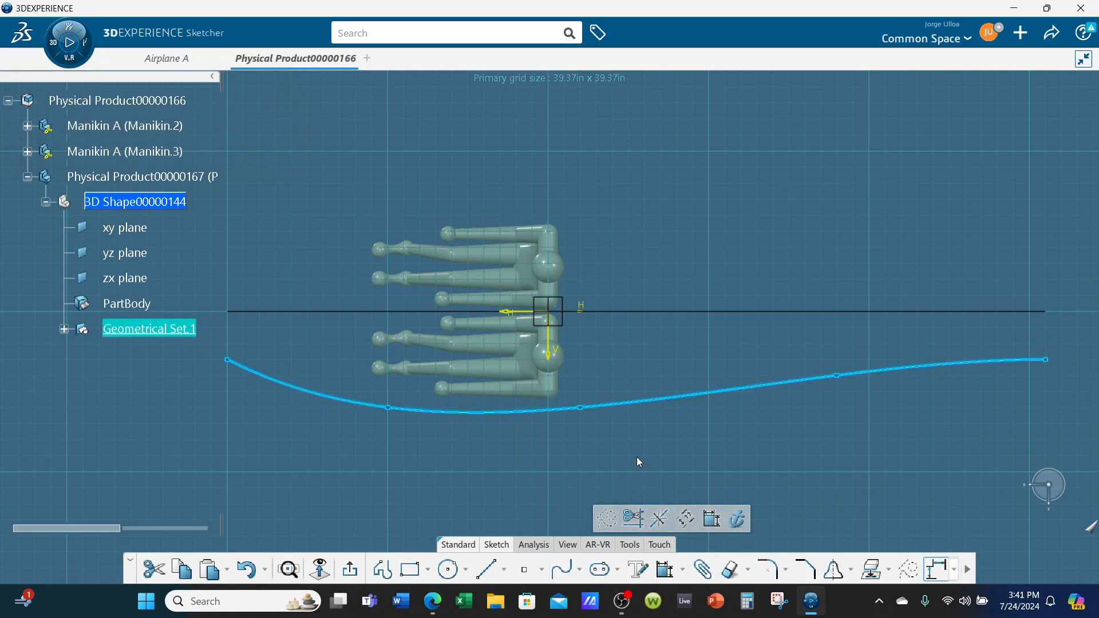
# Mirror the side spline about the sketch's H axis and exit the sketch
pyautogui.click(836, 569)
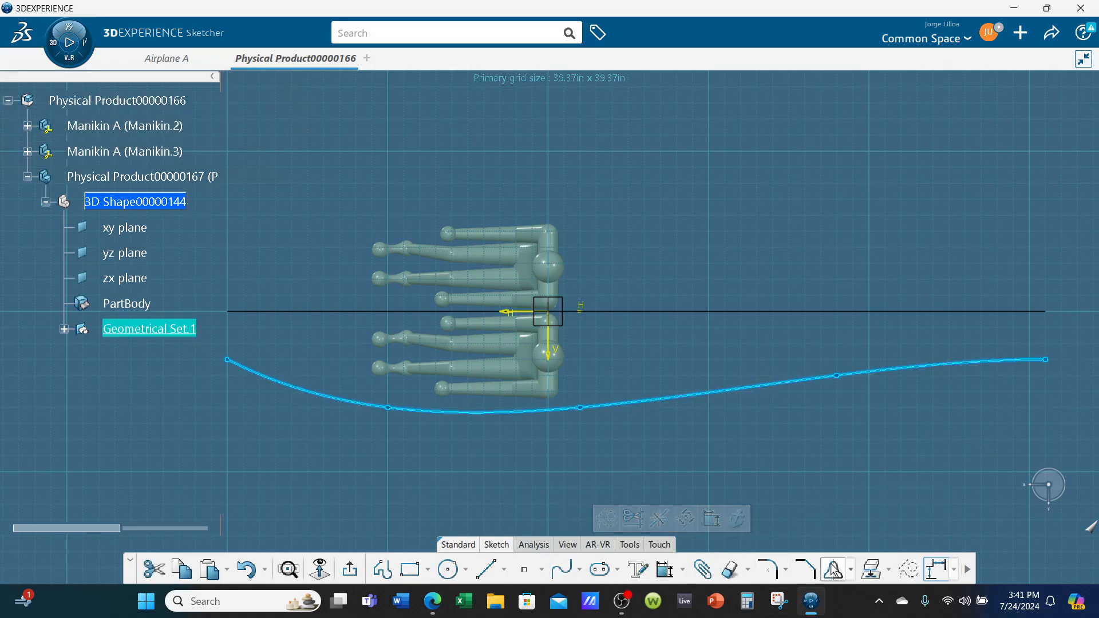
pyautogui.click(524, 313)
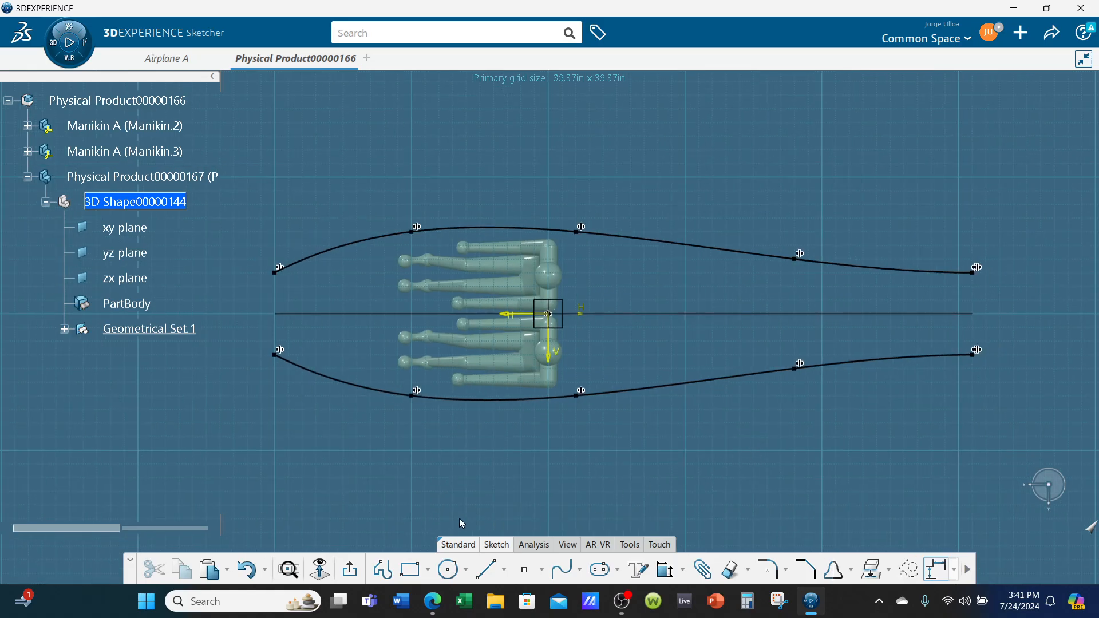
pyautogui.click(350, 569)
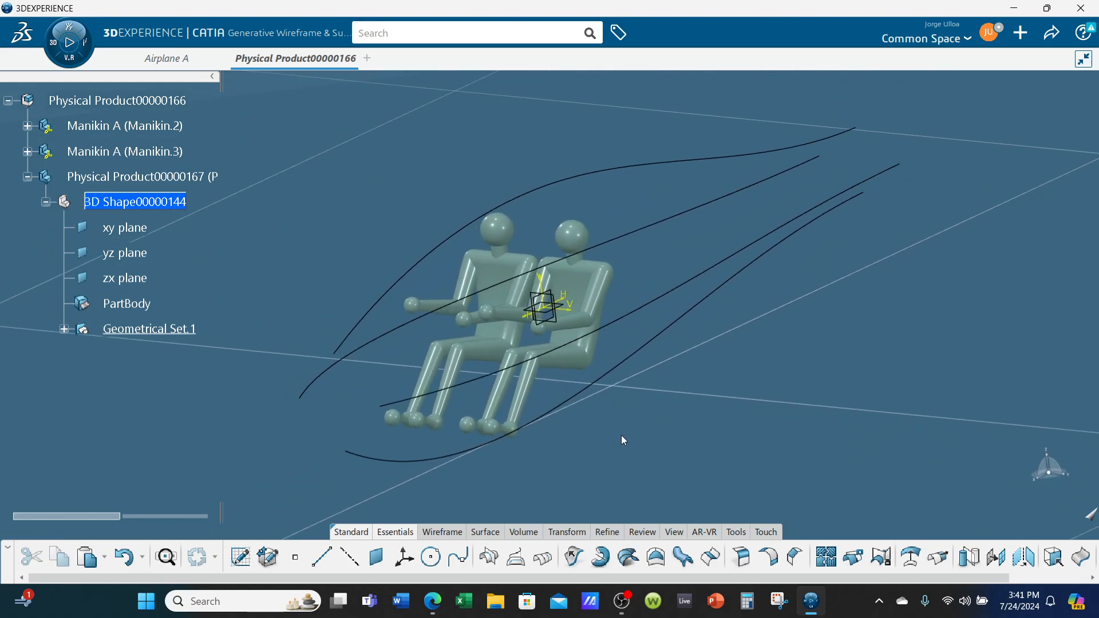
# In the geometrical set's graphic properties, set the points to yellow with a filled-square symbol
pyautogui.rightClick(155, 330)
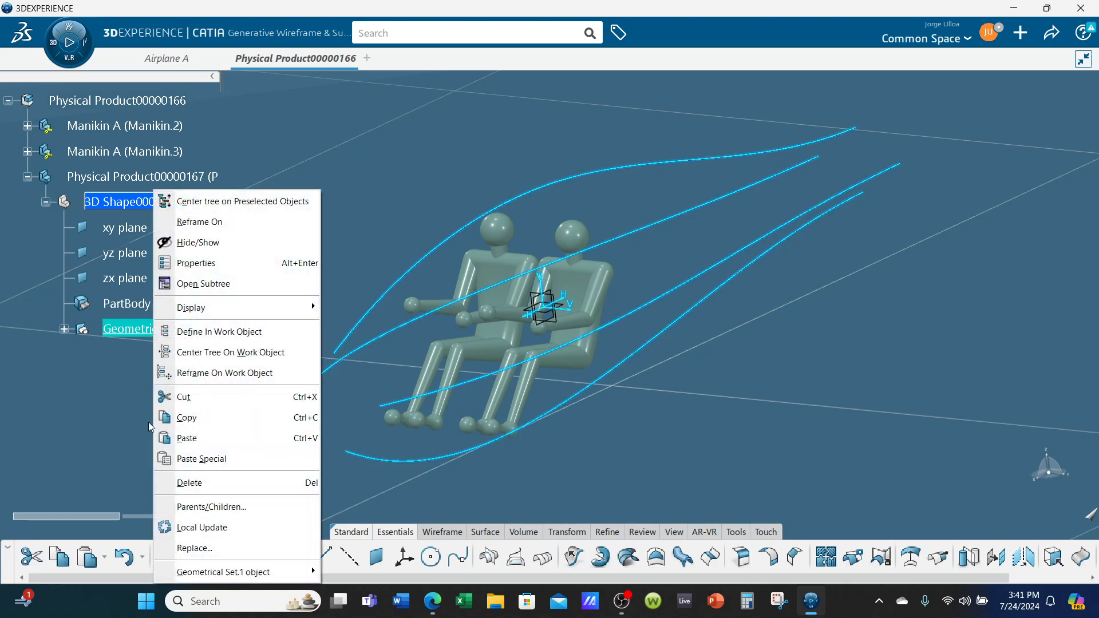
pyautogui.click(208, 271)
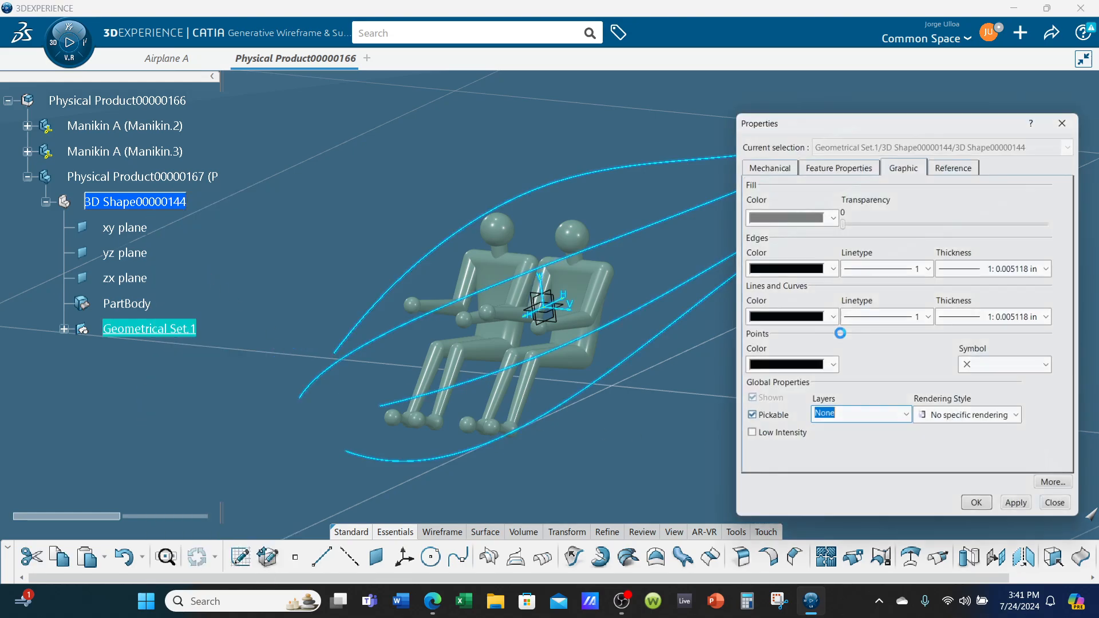
pyautogui.click(807, 371)
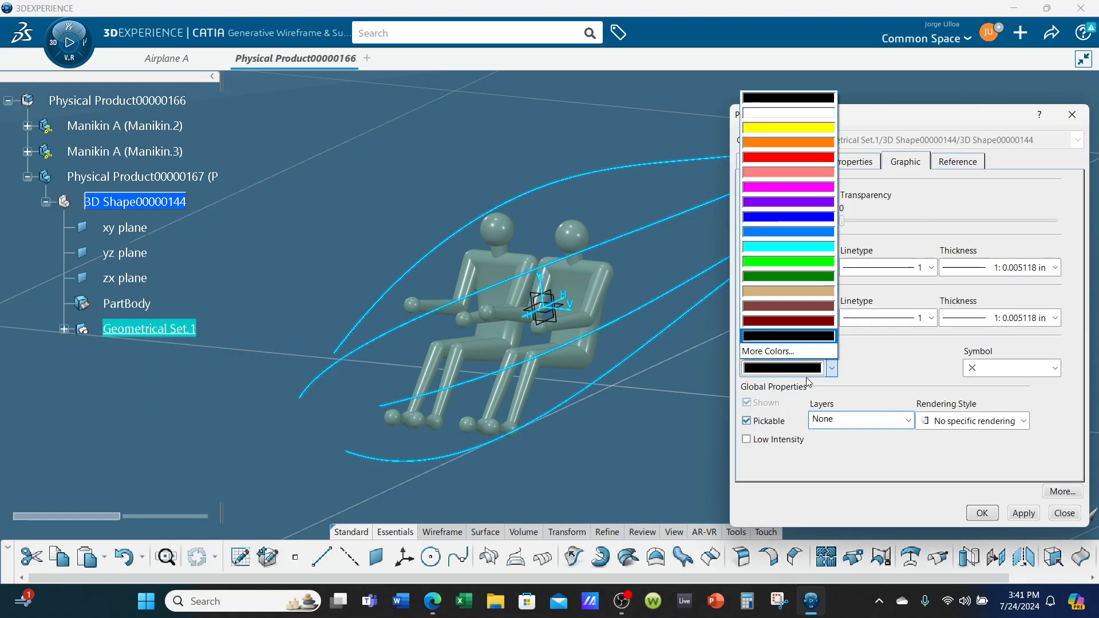
pyautogui.click(812, 128)
pyautogui.click(990, 368)
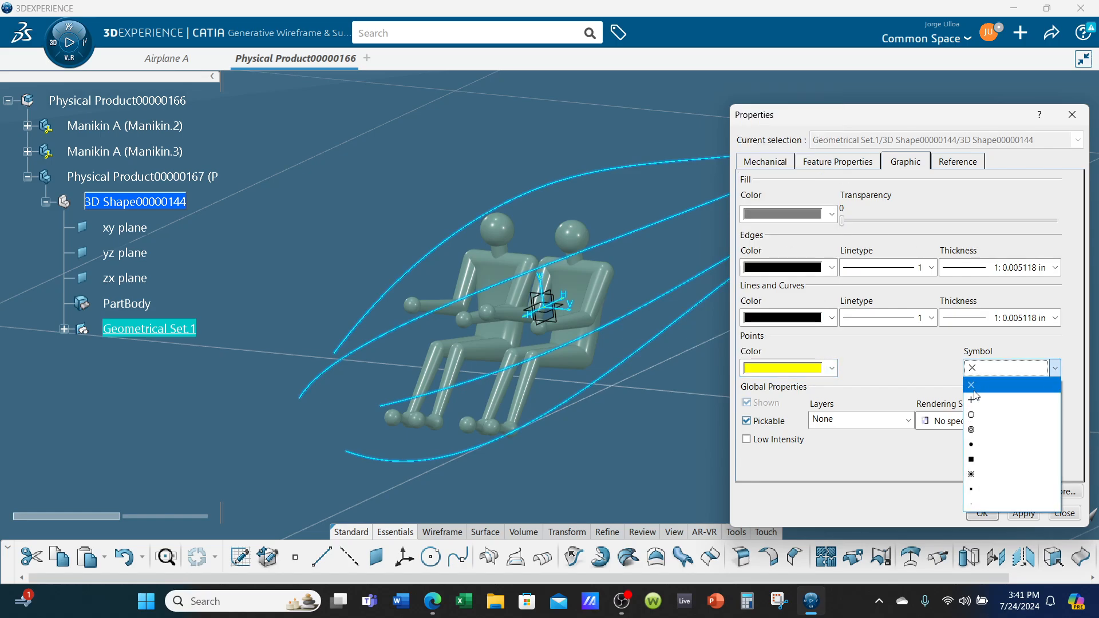
pyautogui.click(982, 461)
# Set the geometrical set's lines and curves to cyan and its fill to blue, and accept the graphic properties
pyautogui.click(796, 319)
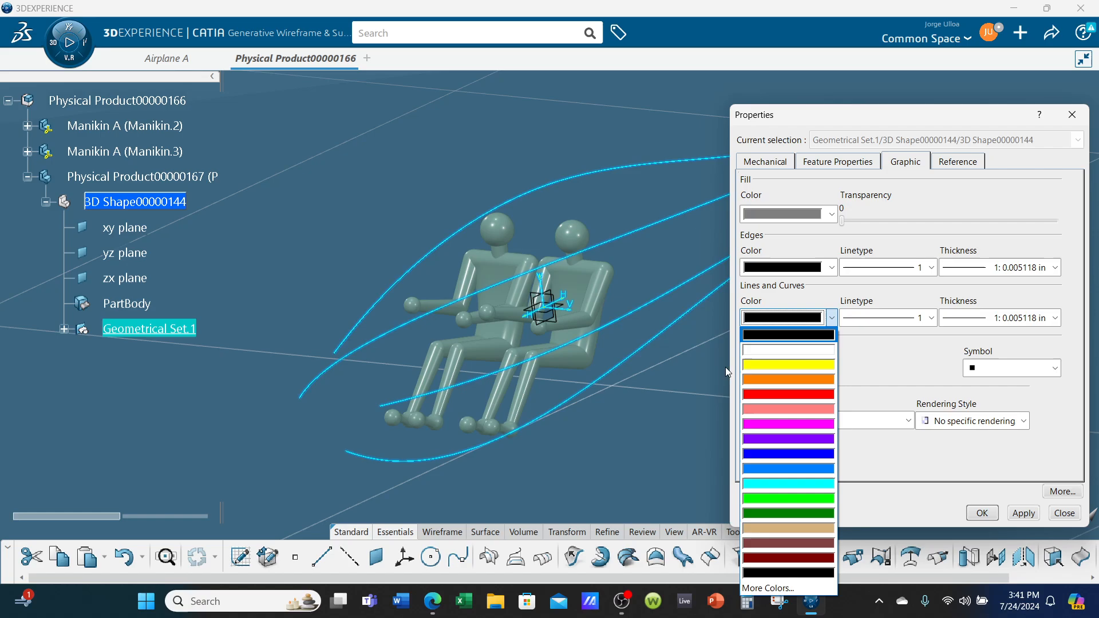
pyautogui.click(777, 495)
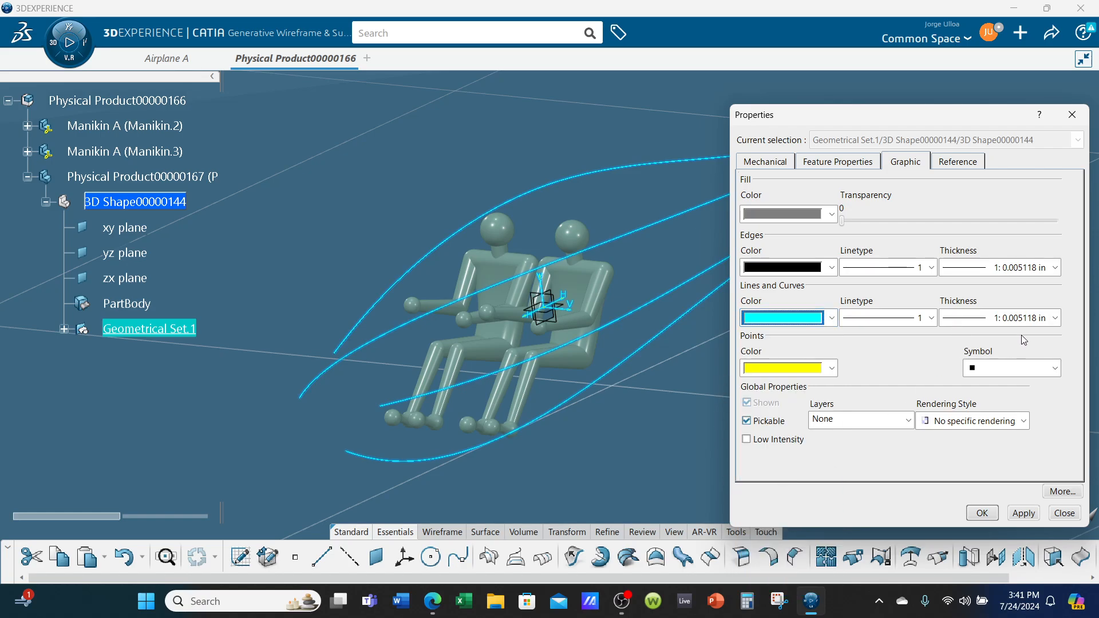
pyautogui.click(792, 216)
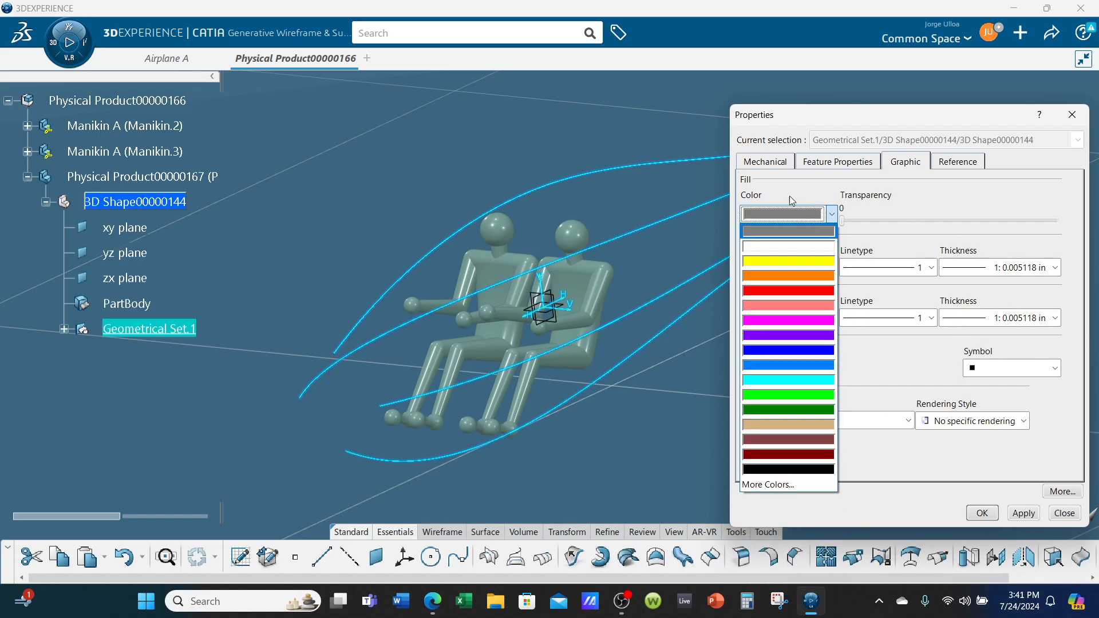
pyautogui.click(782, 484)
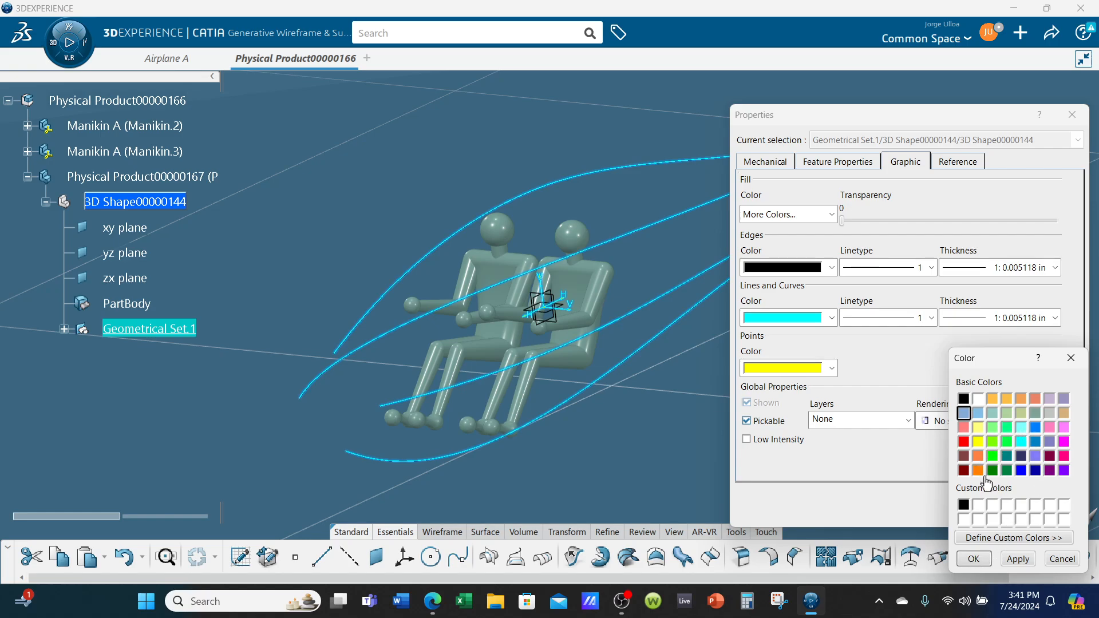
pyautogui.click(1021, 472)
pyautogui.click(990, 564)
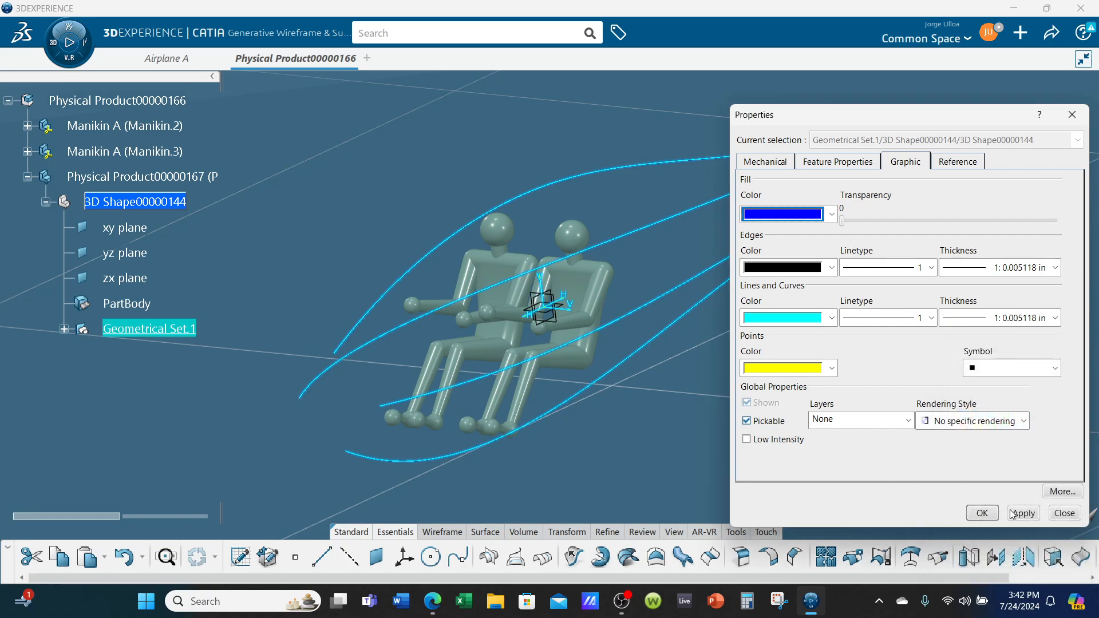
pyautogui.click(982, 512)
pyautogui.click(885, 408)
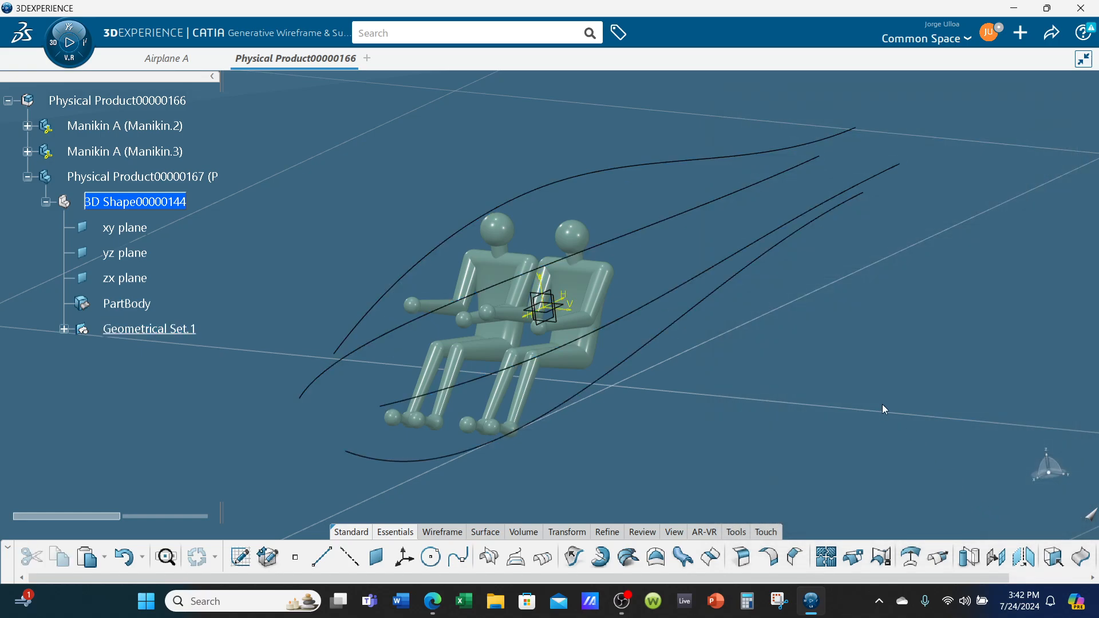
# Extract the upper and lower profile curves of Sketch.1 as separate curves
pyautogui.moveTo(881, 404); pyautogui.dragTo(569, 361, button='middle')
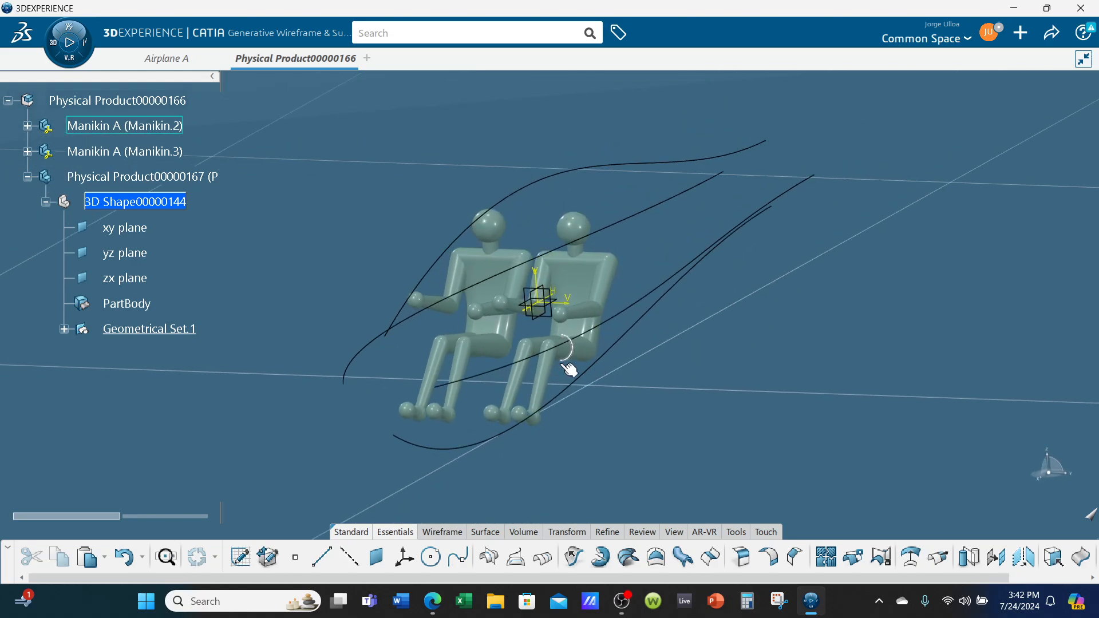
pyautogui.click(64, 329)
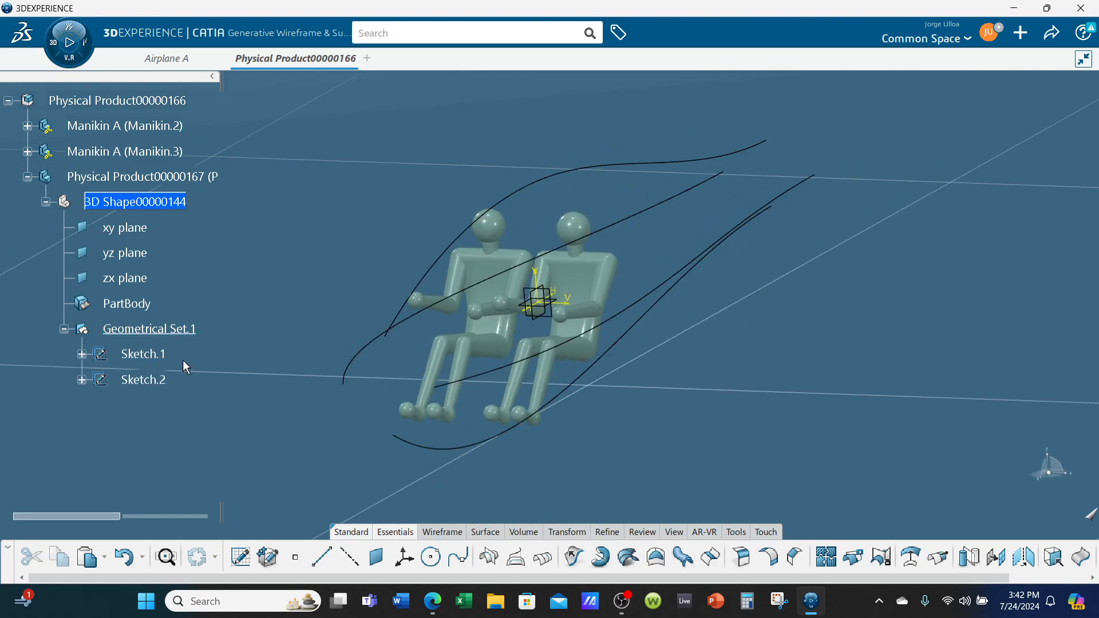
pyautogui.click(657, 165)
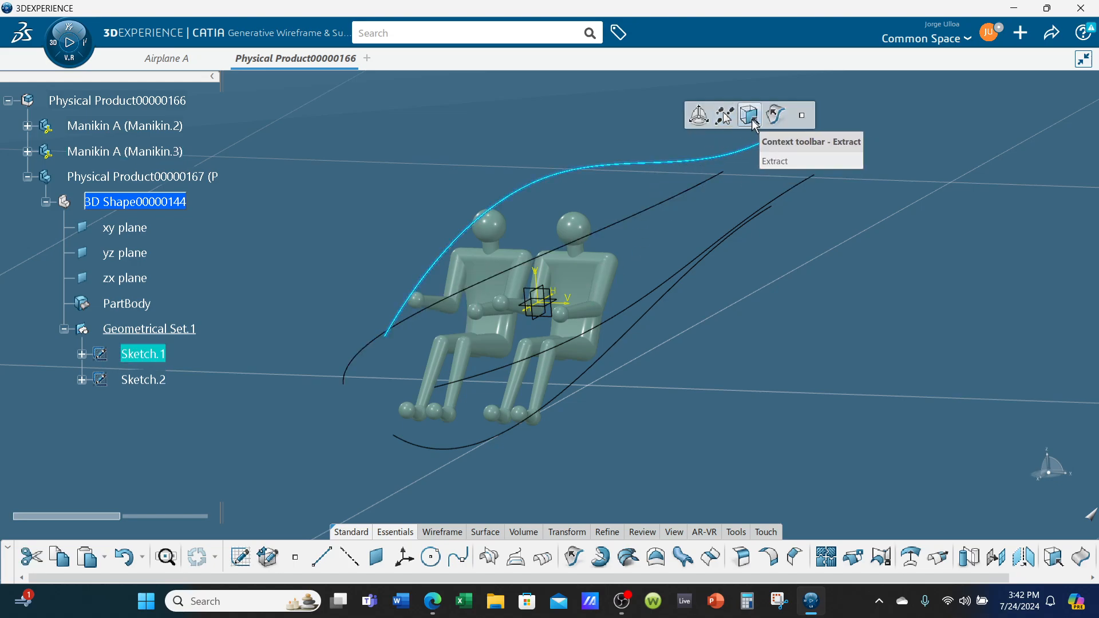
pyautogui.click(749, 116)
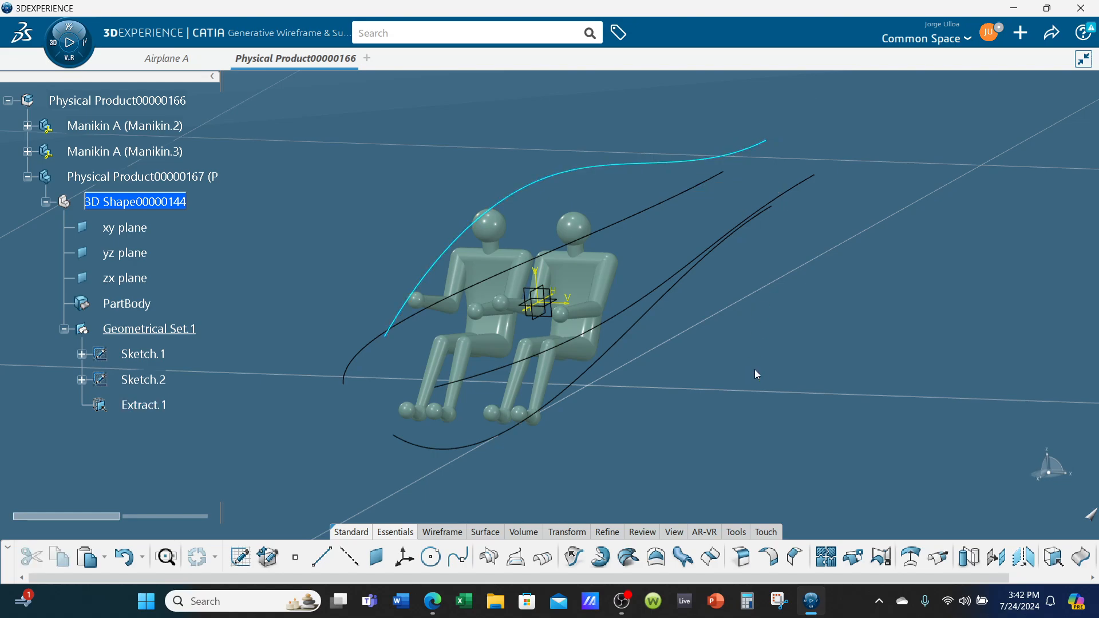
pyautogui.moveTo(755, 369); pyautogui.dragTo(681, 353, button='middle')
pyautogui.click(689, 339)
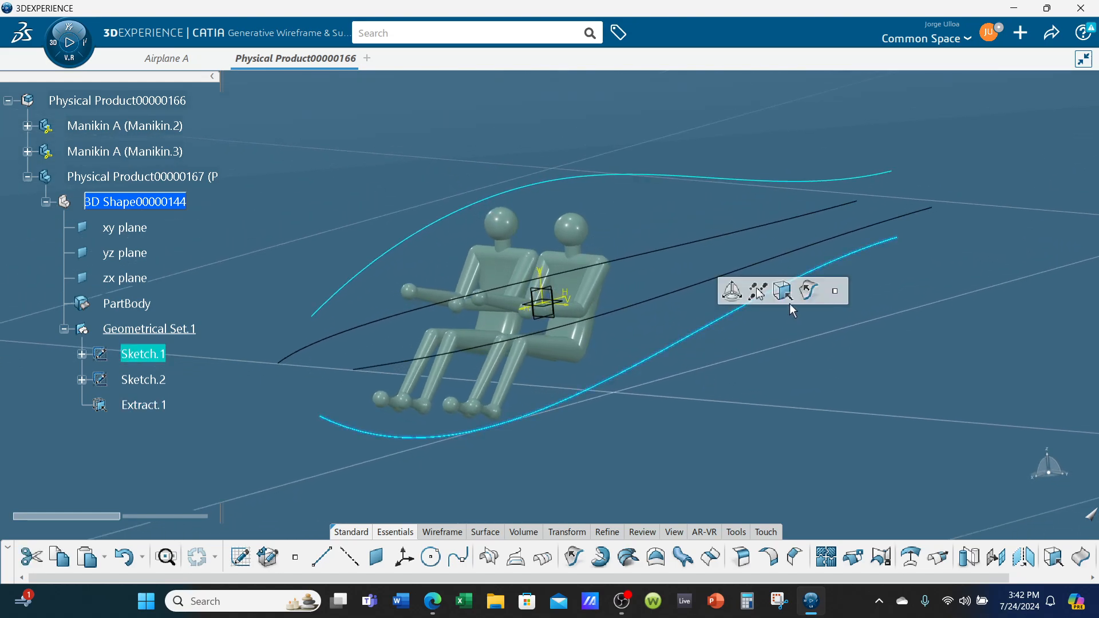
pyautogui.click(789, 292)
pyautogui.click(908, 472)
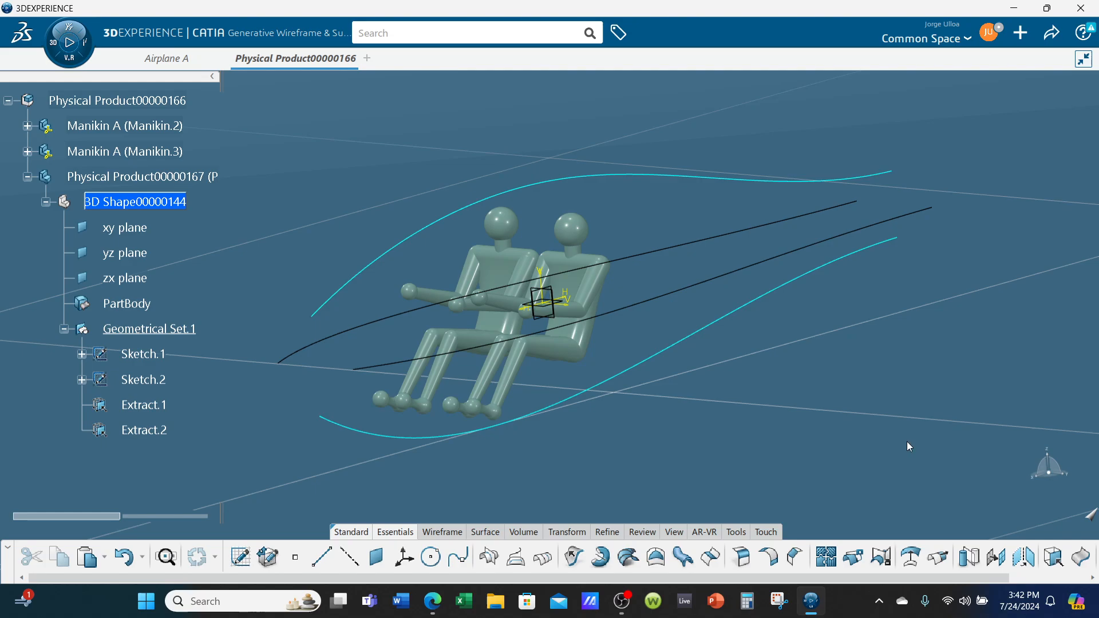
# Extract the two mirrored side curves of Sketch.2 as separate curves with no propagation
pyautogui.click(694, 247)
pyautogui.click(778, 199)
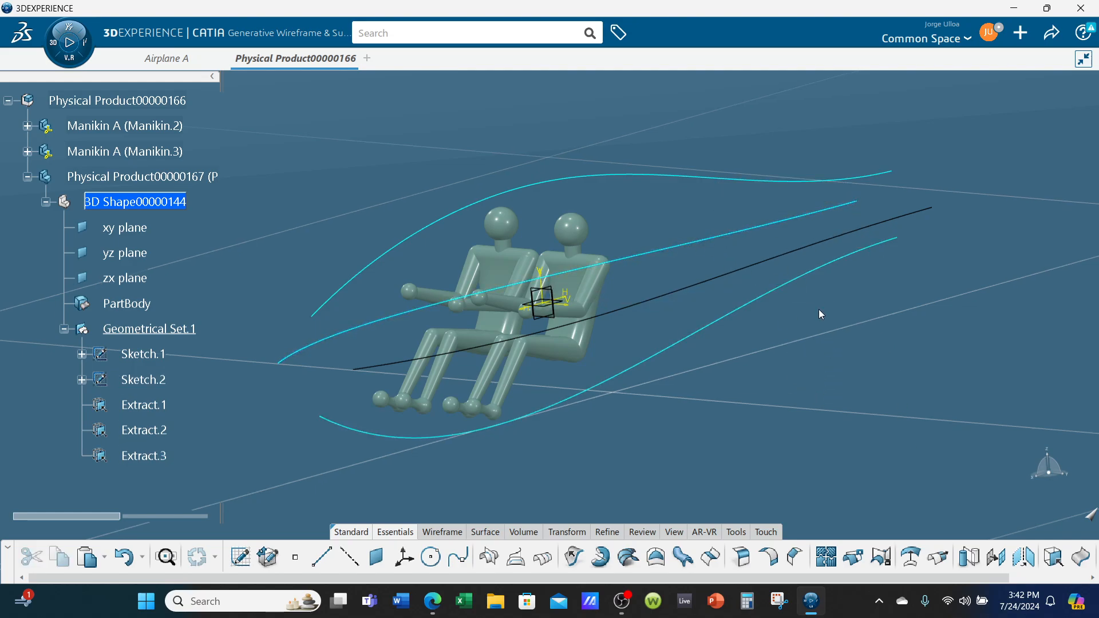
pyautogui.click(767, 263)
pyautogui.click(861, 214)
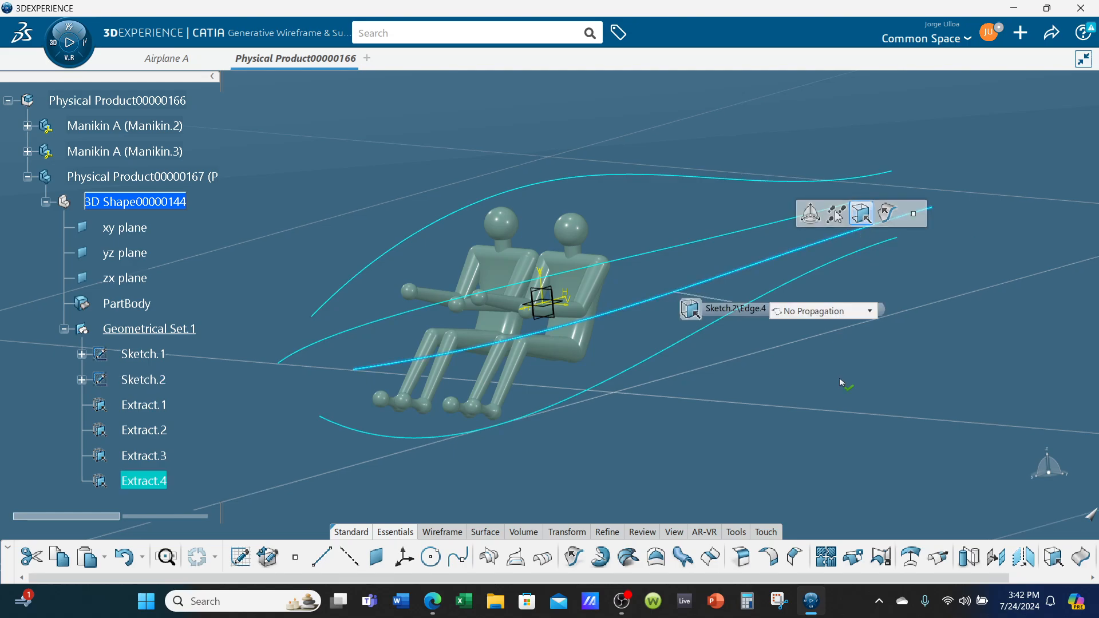
pyautogui.click(839, 376)
# Hide Sketch.1 and Sketch.2 so that only the extracted curves are displayed
pyautogui.rightClick(144, 359)
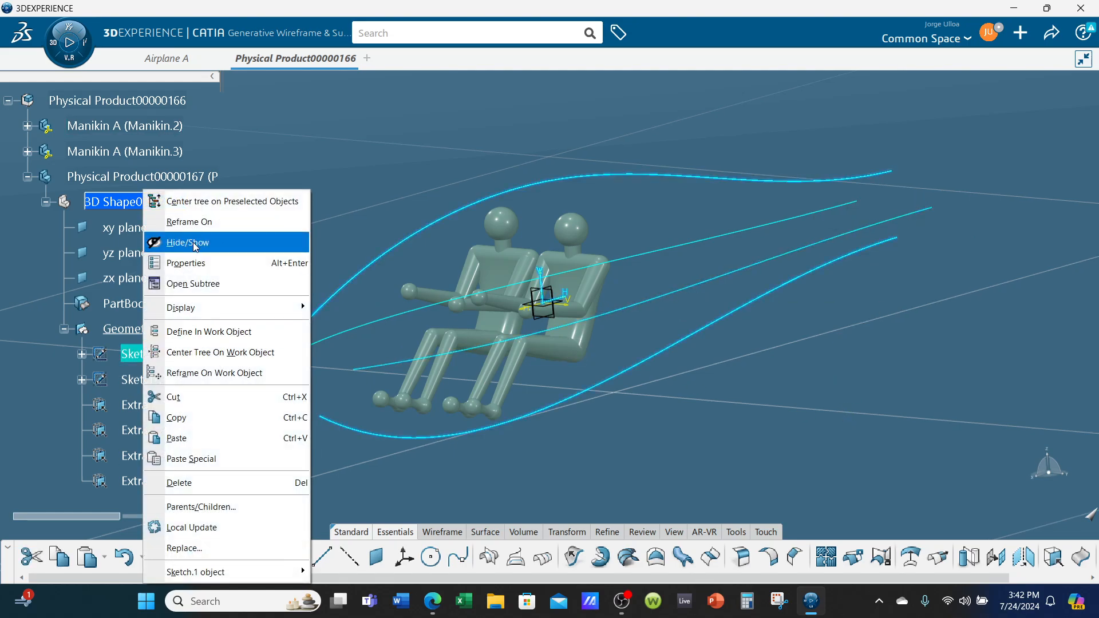
pyautogui.click(194, 242)
pyautogui.rightClick(150, 381)
pyautogui.click(195, 241)
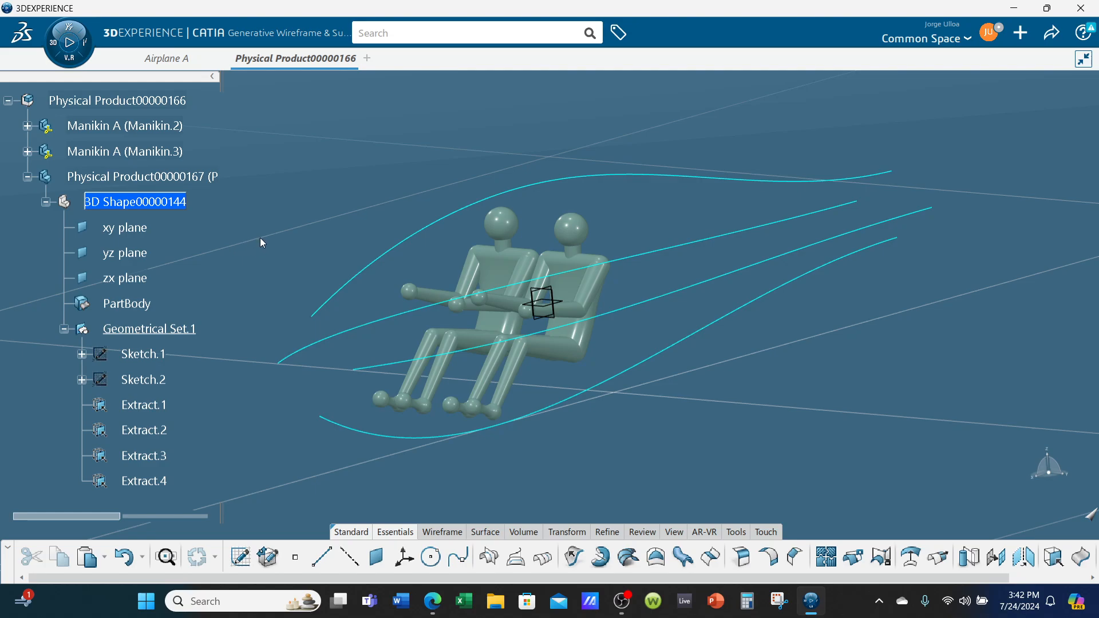
# Extrude the upper profile curve (Extract.1) 5 in along the Y axis as a surface strip
pyautogui.moveTo(515, 366)
pyautogui.mouseDown(button='middle')
pyautogui.moveTo(559, 372)
pyautogui.moveTo(647, 346)
pyautogui.moveTo(803, 441)
pyautogui.mouseUp(button='middle')
pyautogui.click(574, 556)
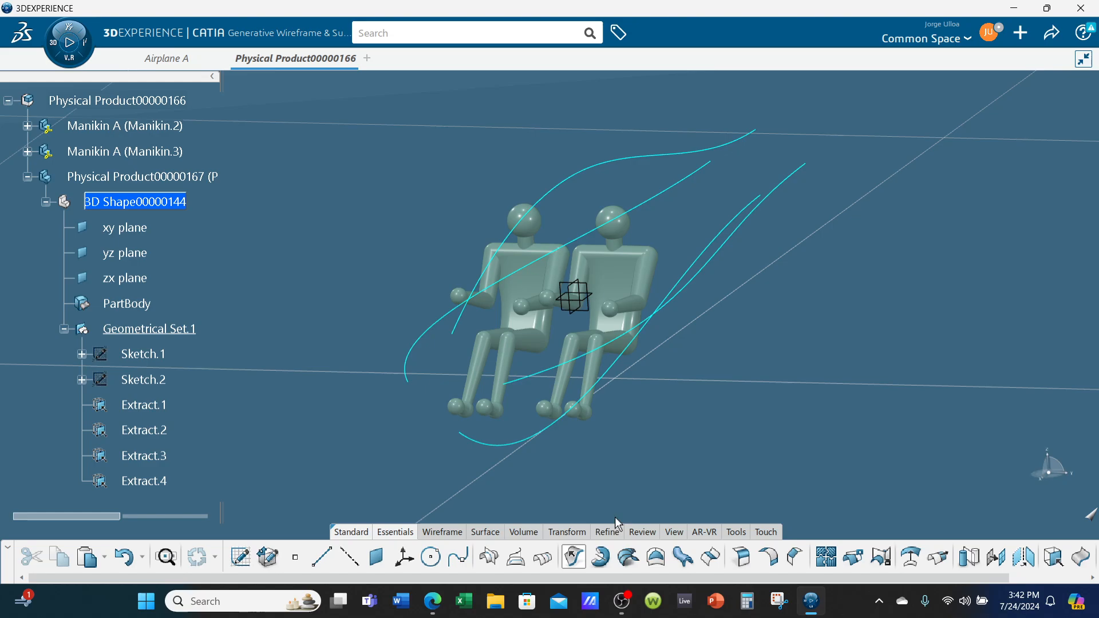
pyautogui.click(635, 160)
pyautogui.moveTo(636, 161); pyautogui.dragTo(501, 231, button='middle')
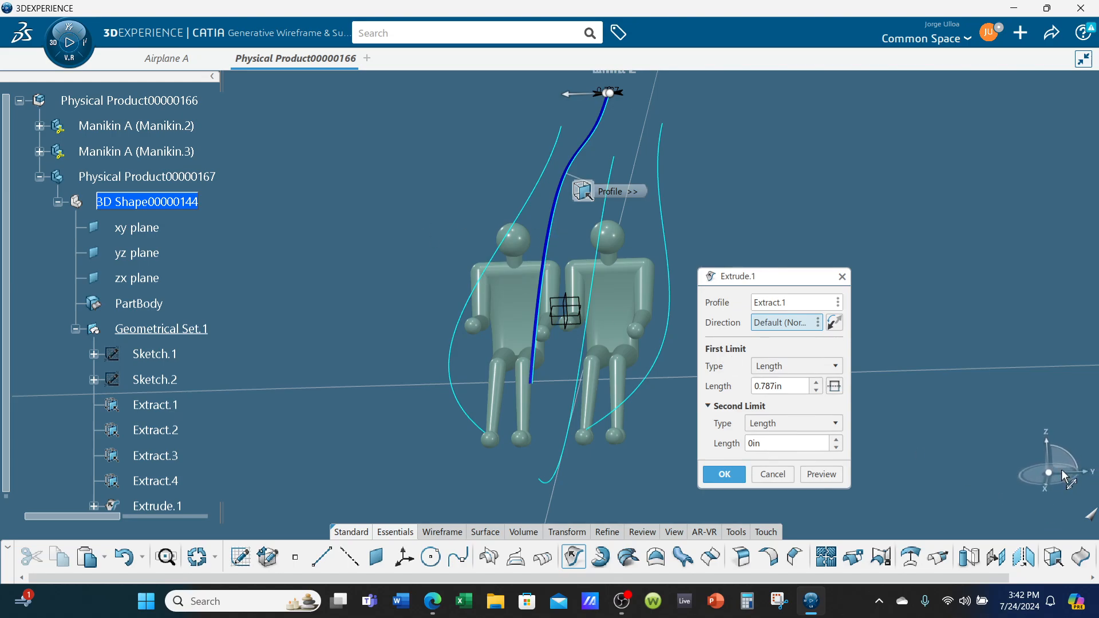
pyautogui.rightClick(782, 332)
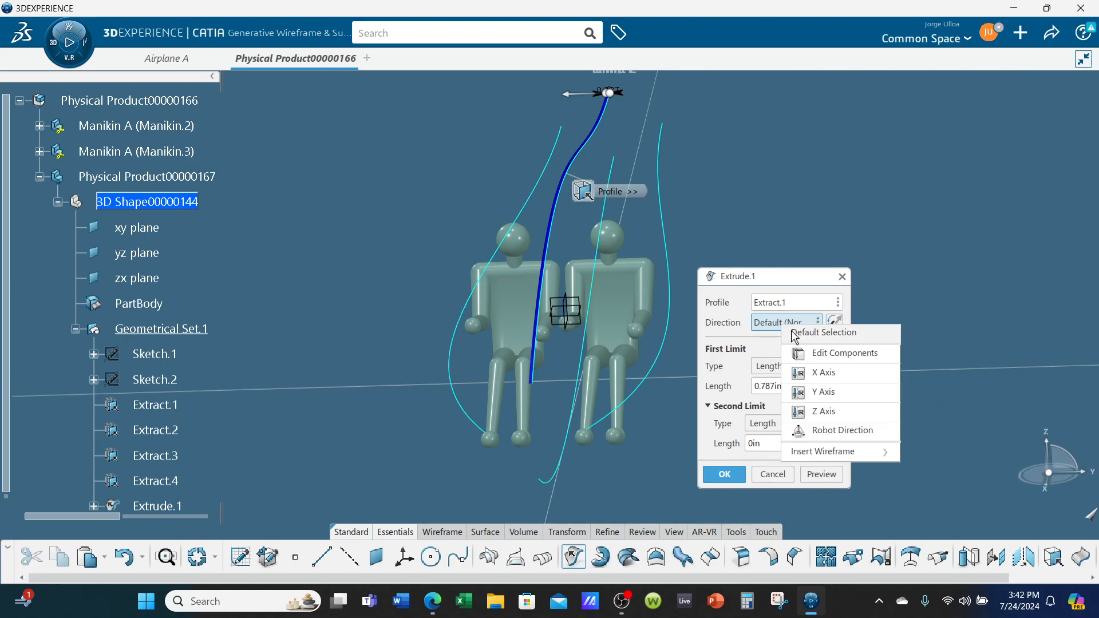
pyautogui.click(820, 390)
pyautogui.moveTo(776, 387); pyautogui.dragTo(729, 389)
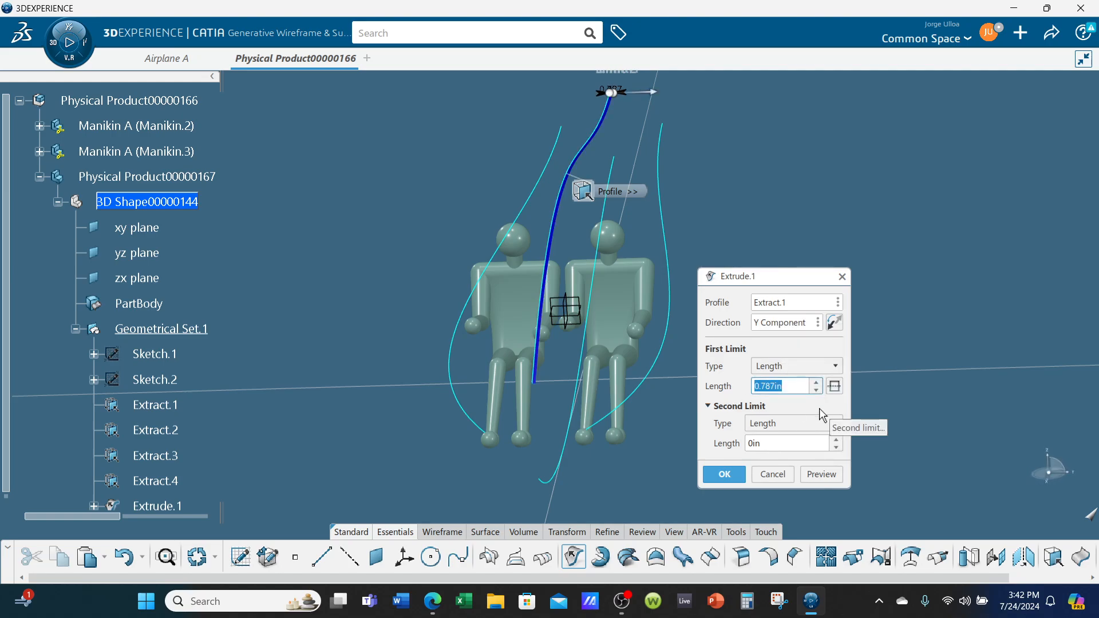
pyautogui.write('5')
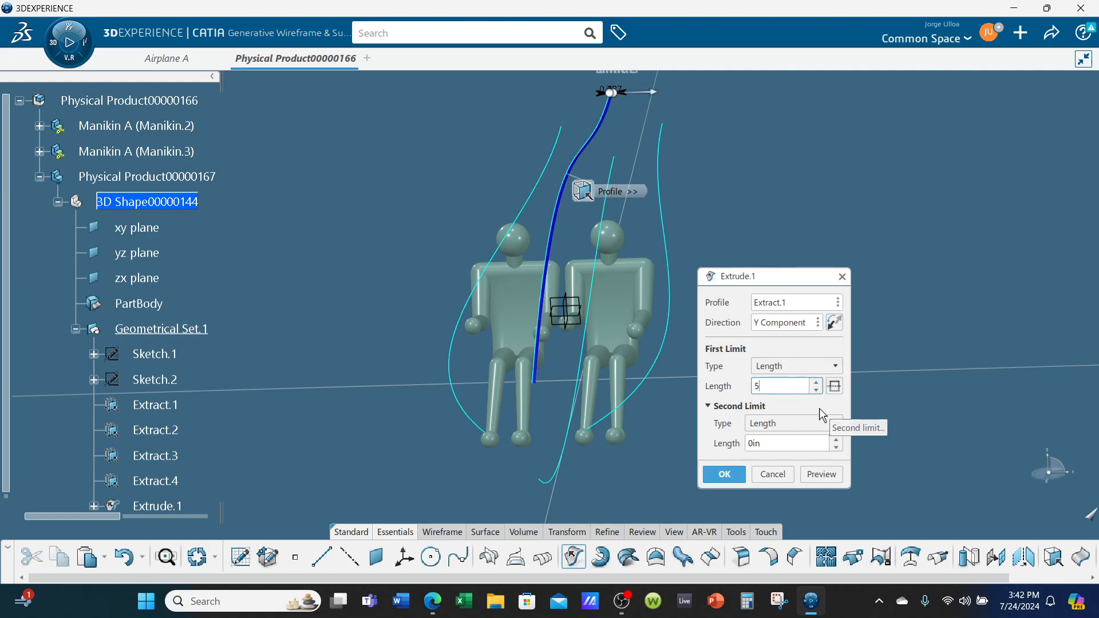
pyautogui.click(819, 474)
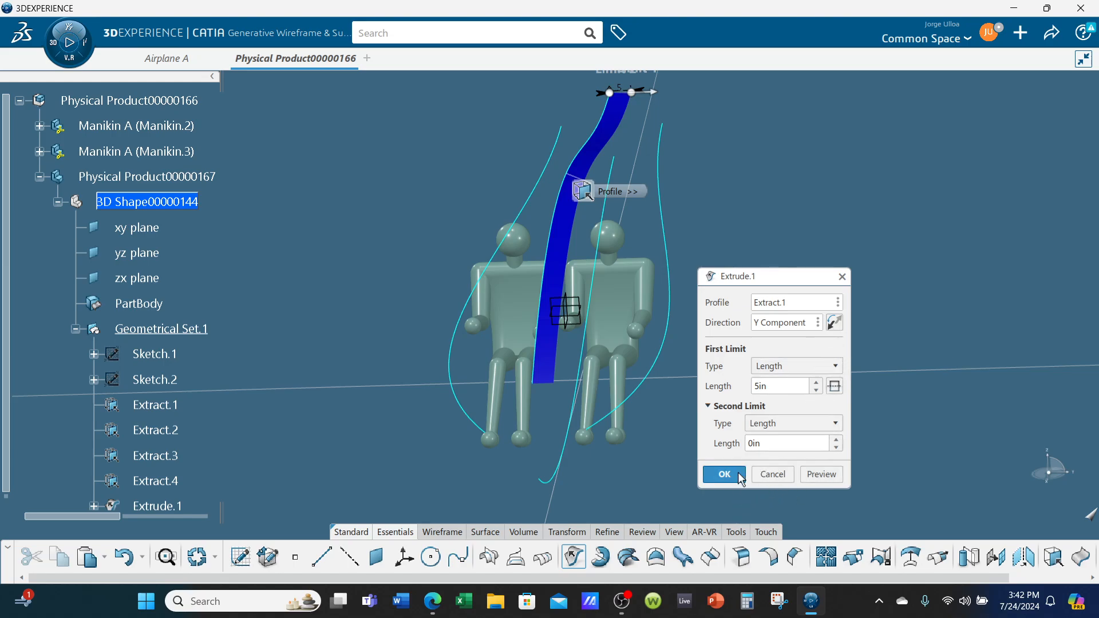
pyautogui.click(724, 474)
# Extrude the side curve Extract.3 5 in along the Z axis
pyautogui.moveTo(684, 462); pyautogui.dragTo(471, 383, button='middle')
pyautogui.click(439, 295)
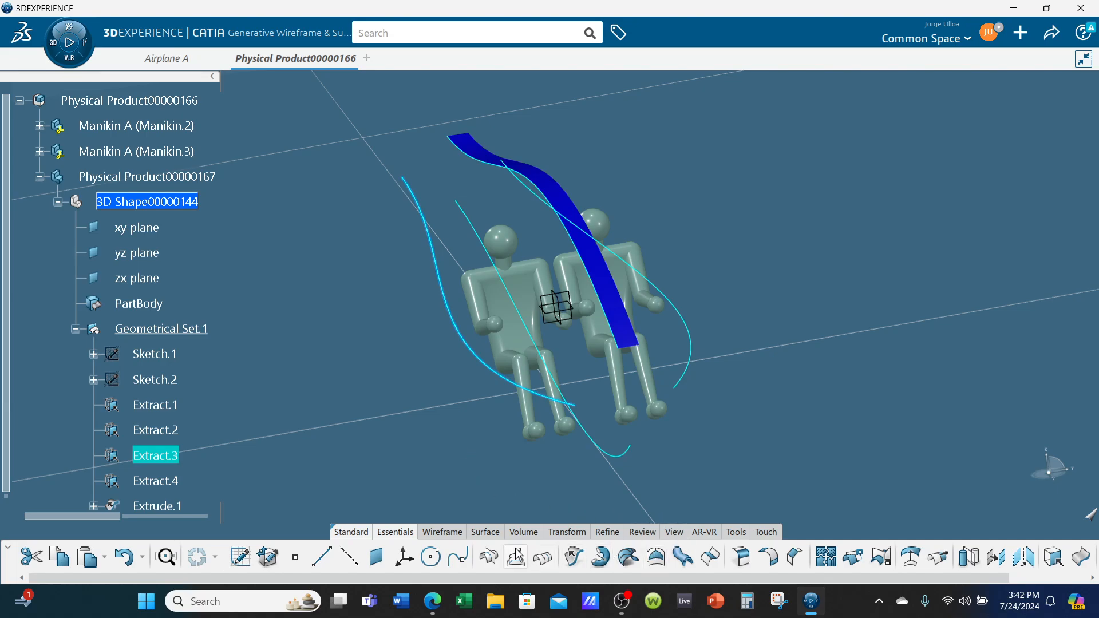
pyautogui.click(572, 557)
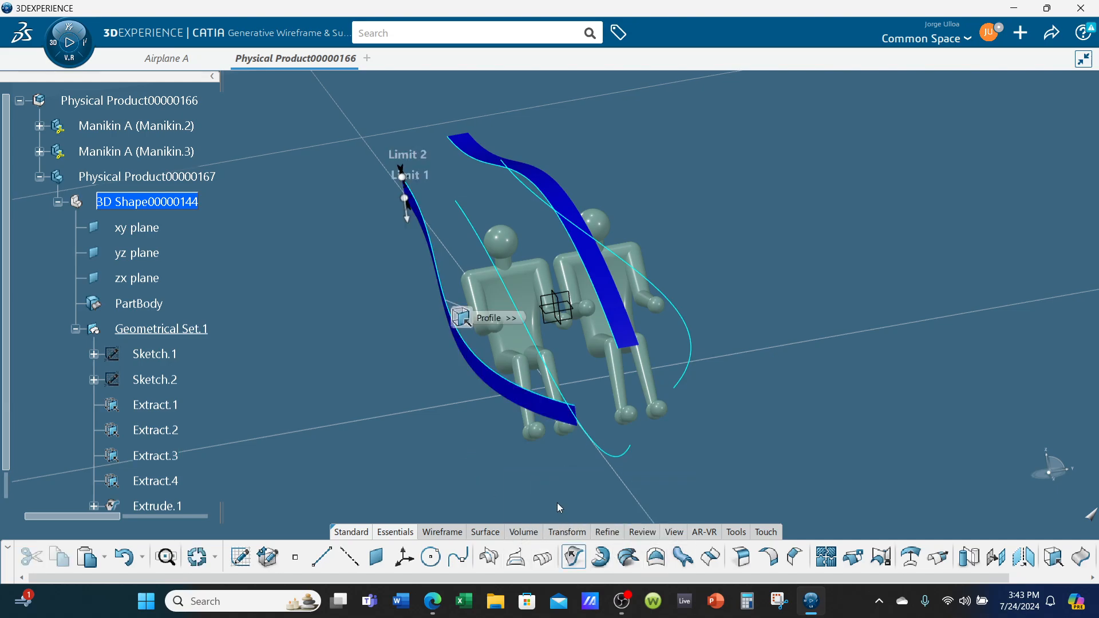
pyautogui.rightClick(770, 324)
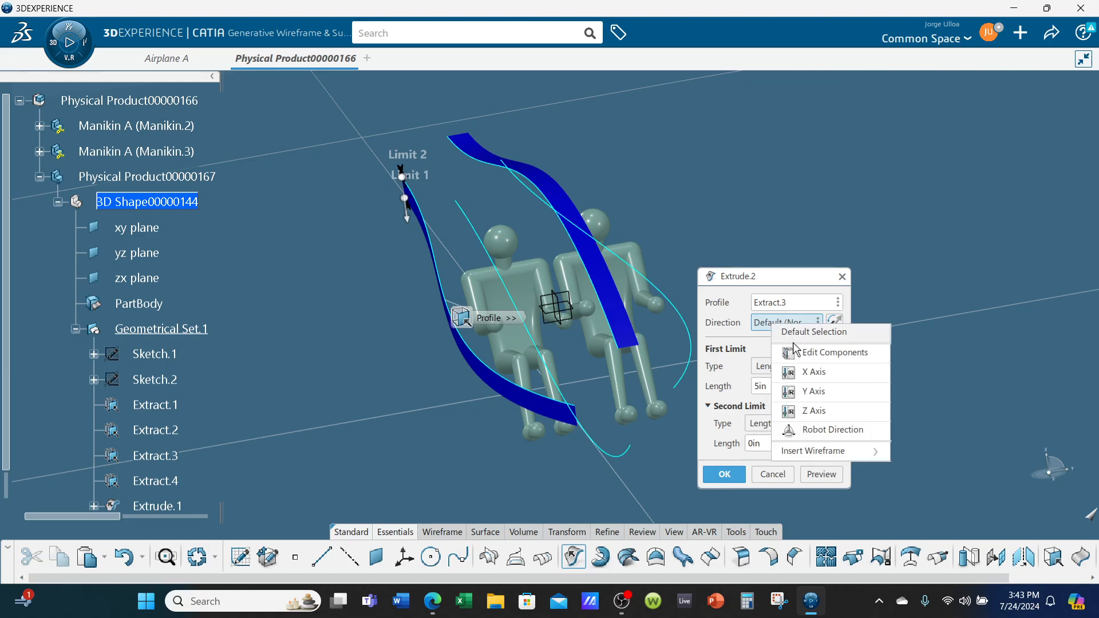
pyautogui.click(813, 410)
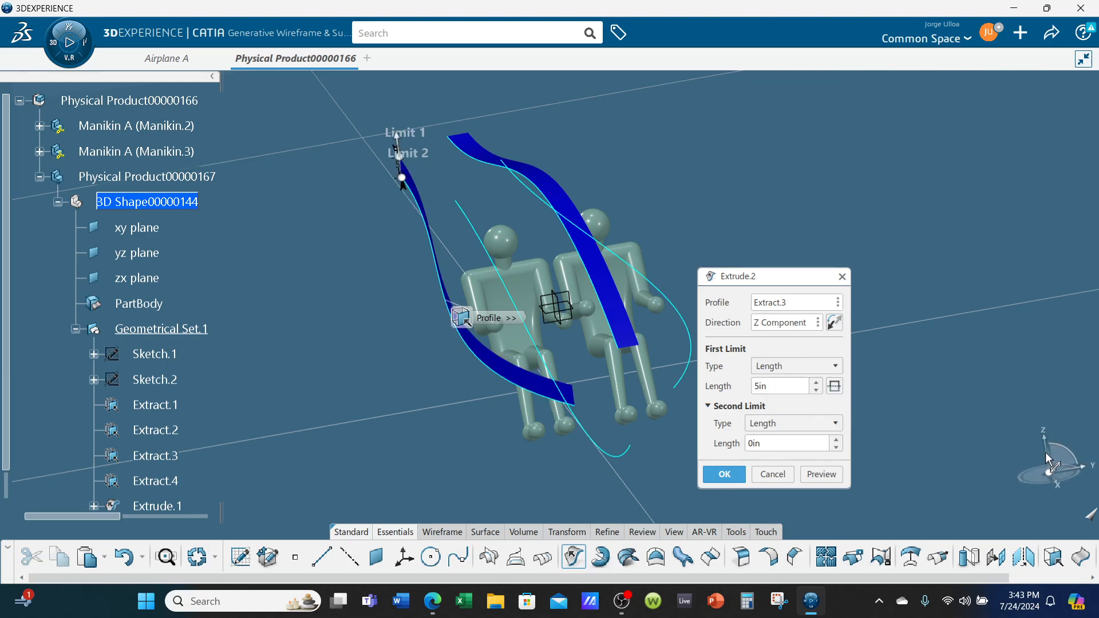
pyautogui.click(732, 474)
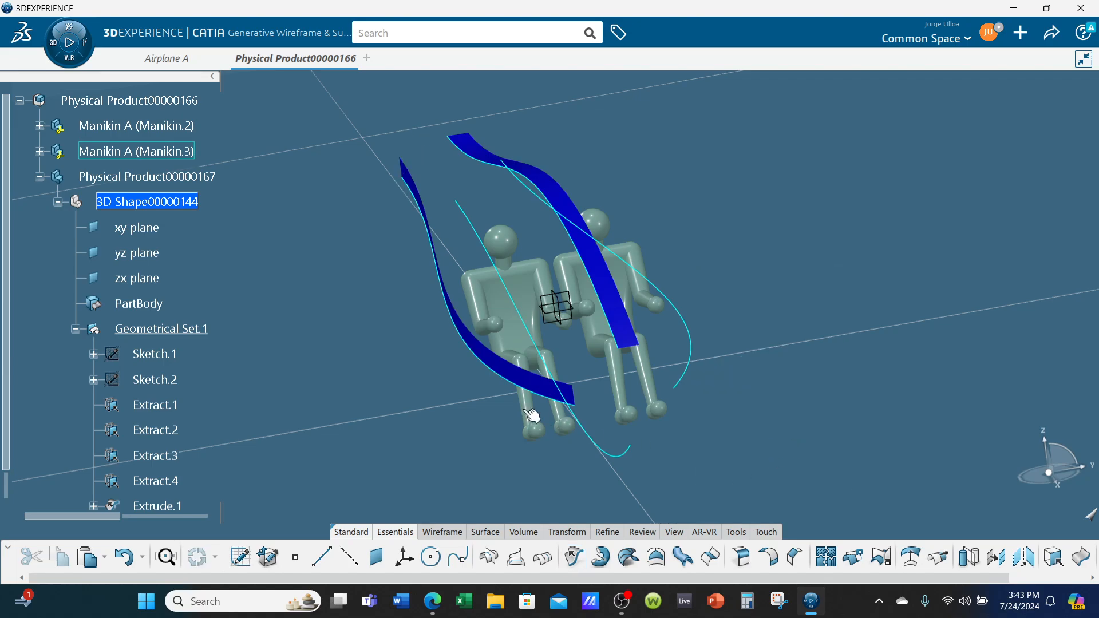
# Extrude the lower profile curve (Extract.2) 5 in along the Y axis
pyautogui.moveTo(524, 410); pyautogui.dragTo(614, 438, button='middle')
pyautogui.click(602, 423)
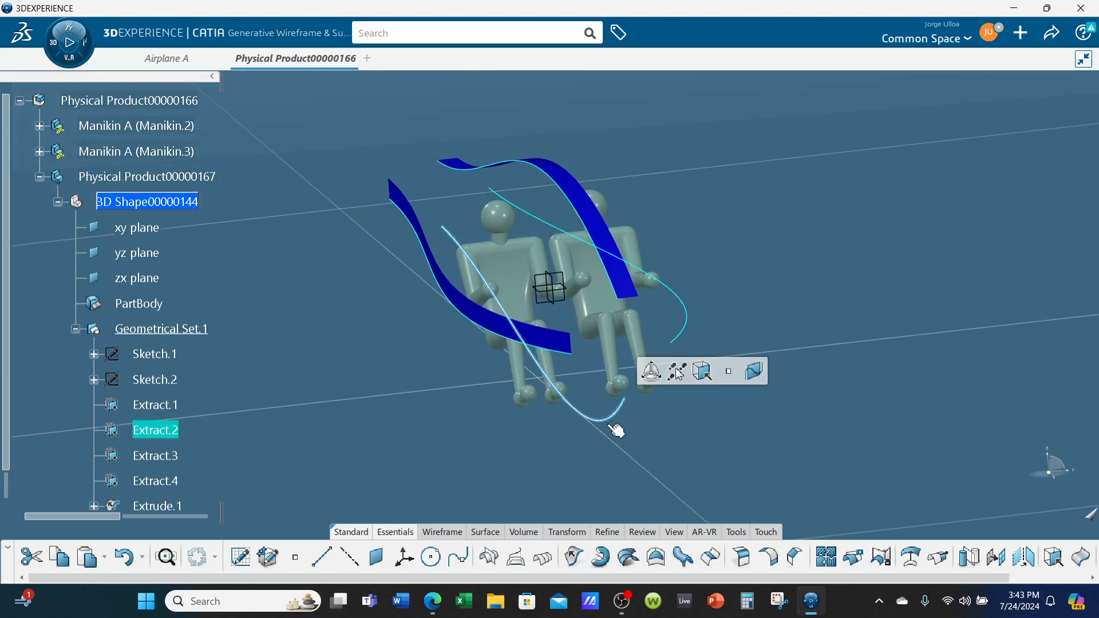
pyautogui.click(574, 556)
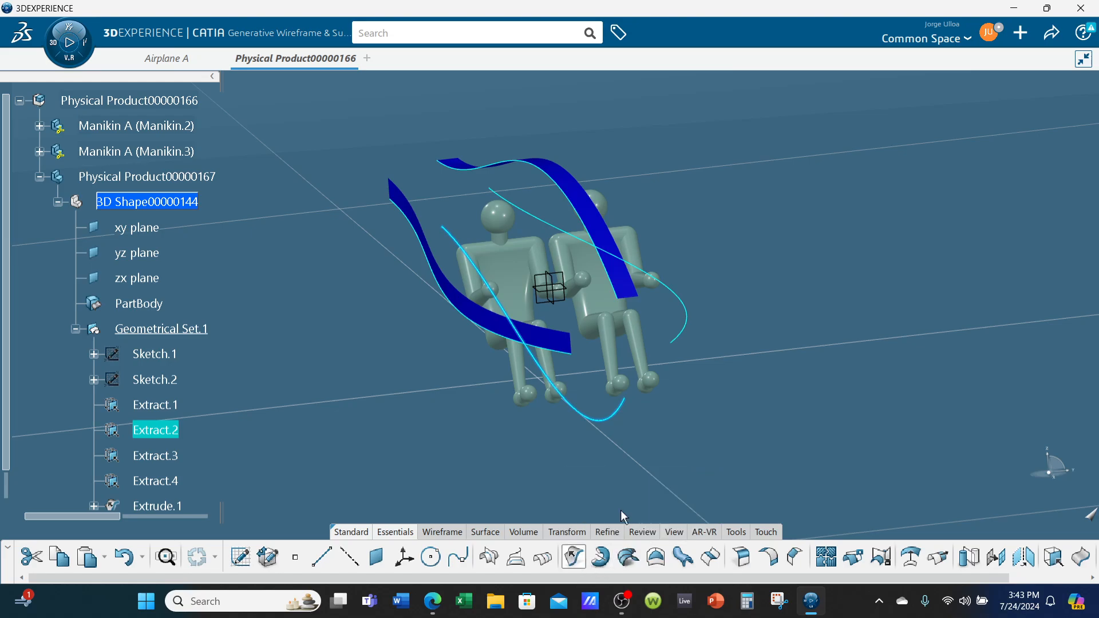
pyautogui.click(817, 322)
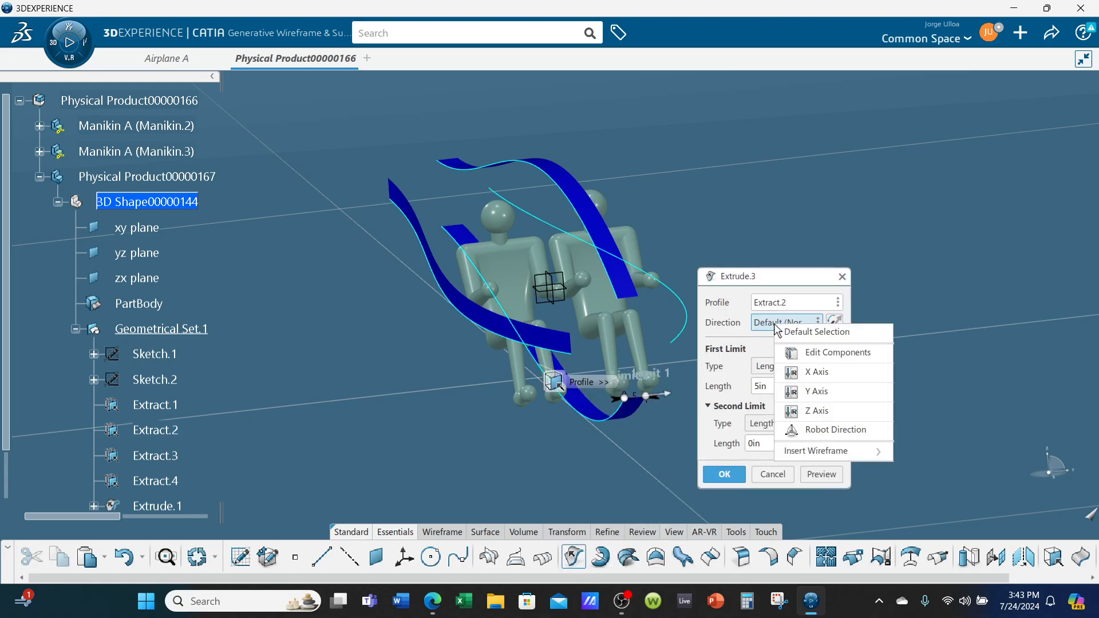
pyautogui.click(852, 382)
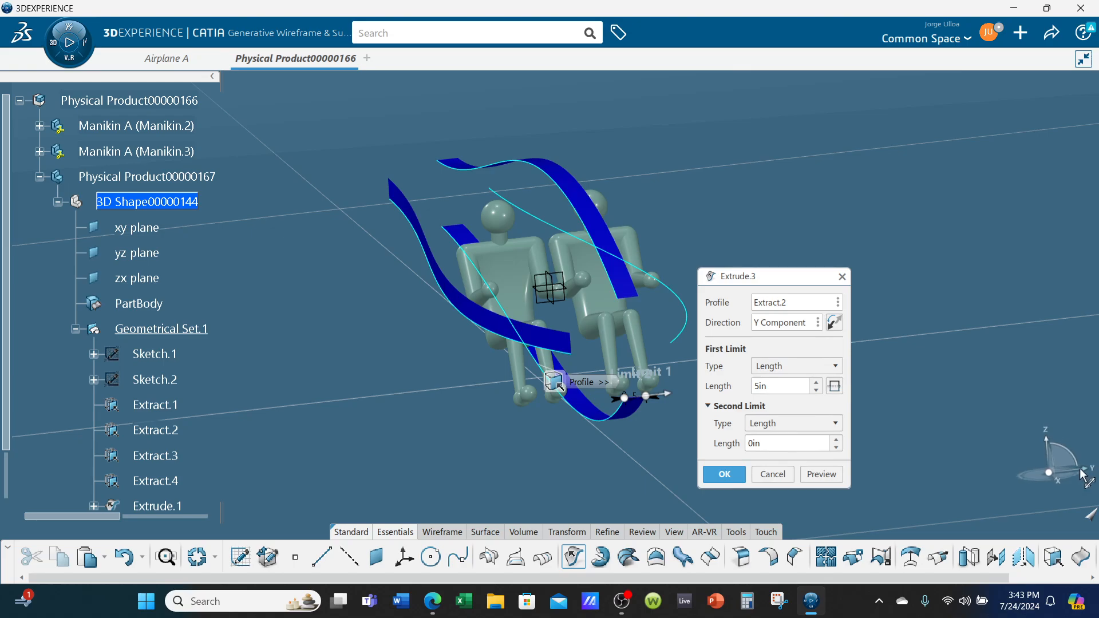
pyautogui.click(727, 478)
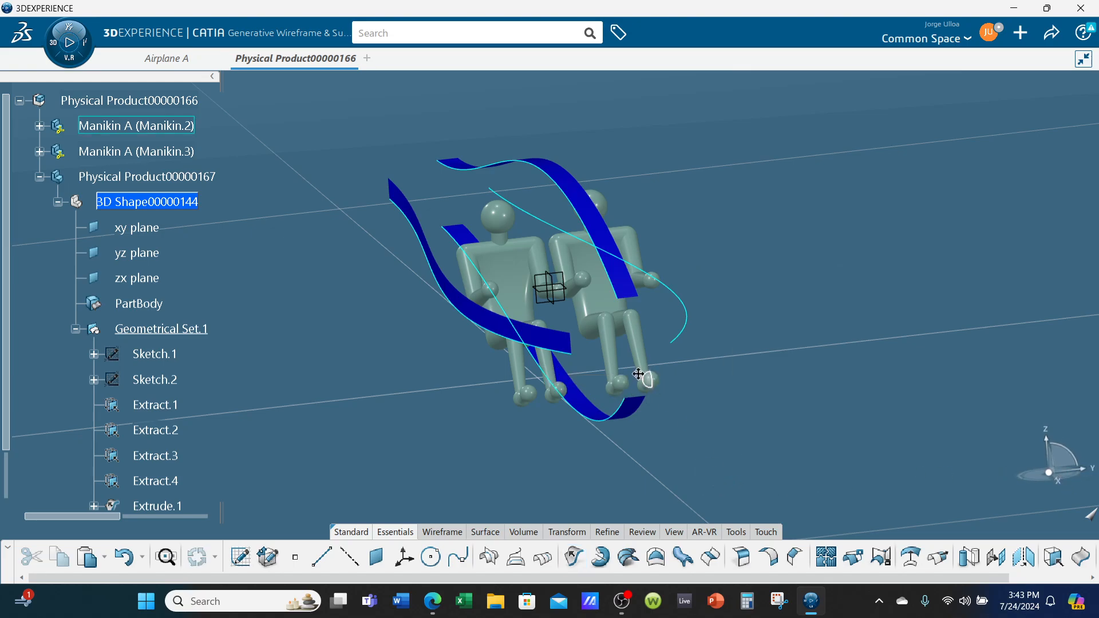
# Reverse the direction of the side curve's Z-axis extrusion
pyautogui.moveTo(642, 378); pyautogui.dragTo(873, 425, button='middle')
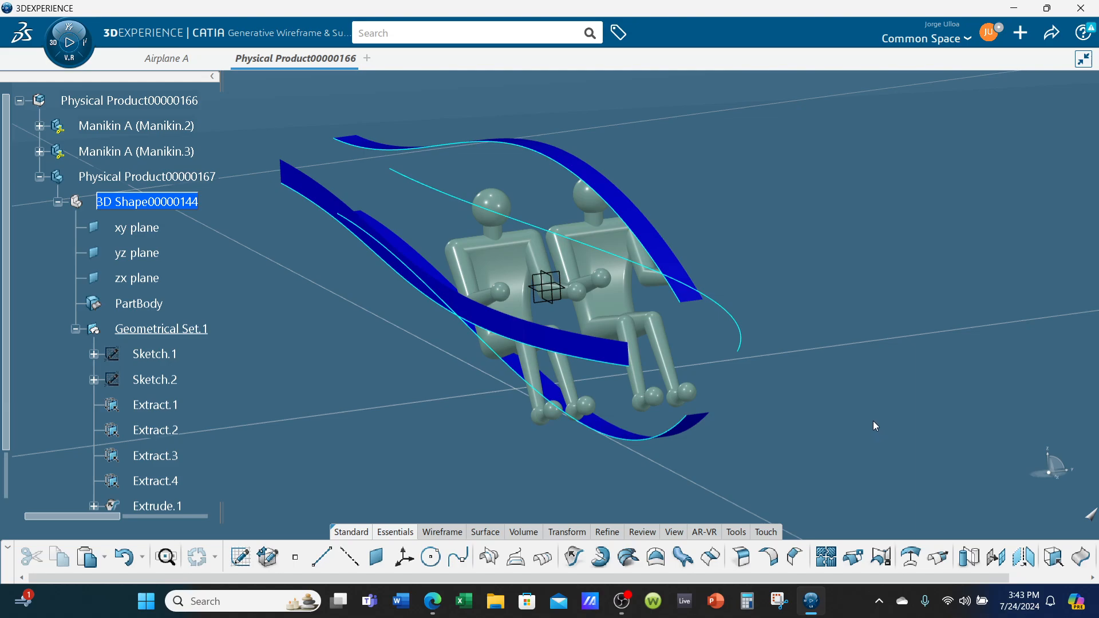
pyautogui.doubleClick(564, 339)
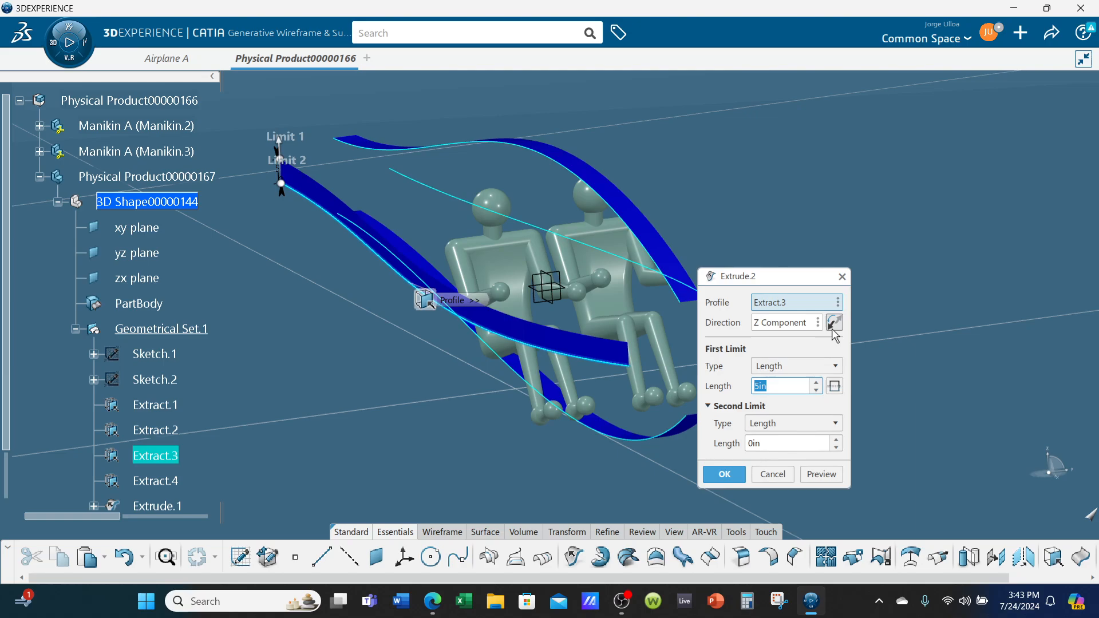
pyautogui.click(833, 327)
pyautogui.click(724, 474)
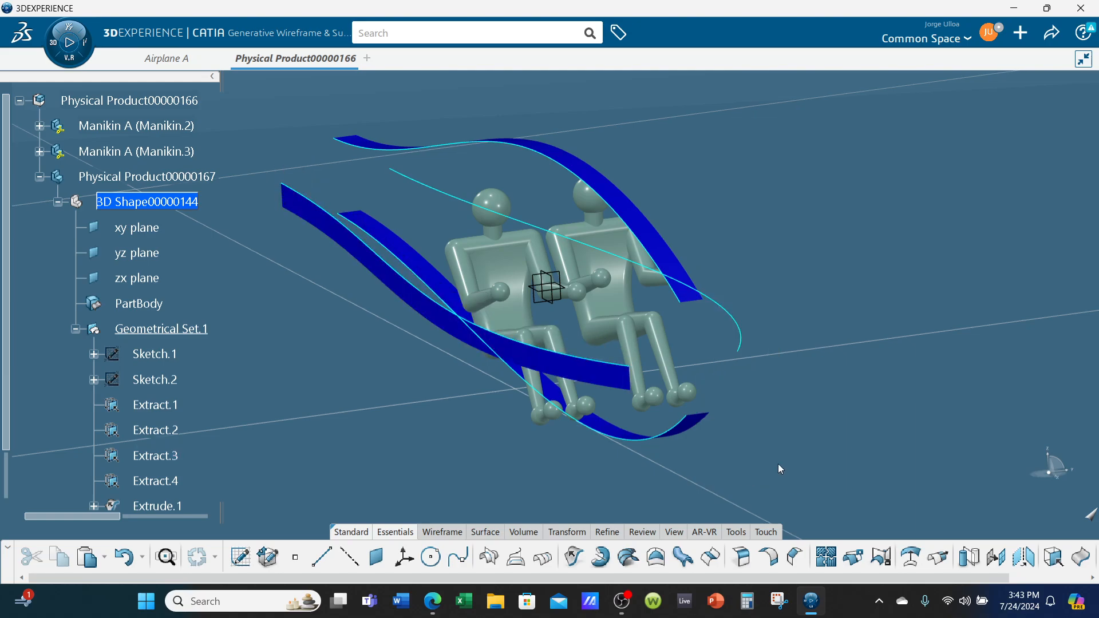
# Start a conic sweep with two guide curves, using upper curve Extract.1 as the first guide with tangency to Extrude.1
pyautogui.moveTo(777, 468); pyautogui.dragTo(600, 427, button='middle')
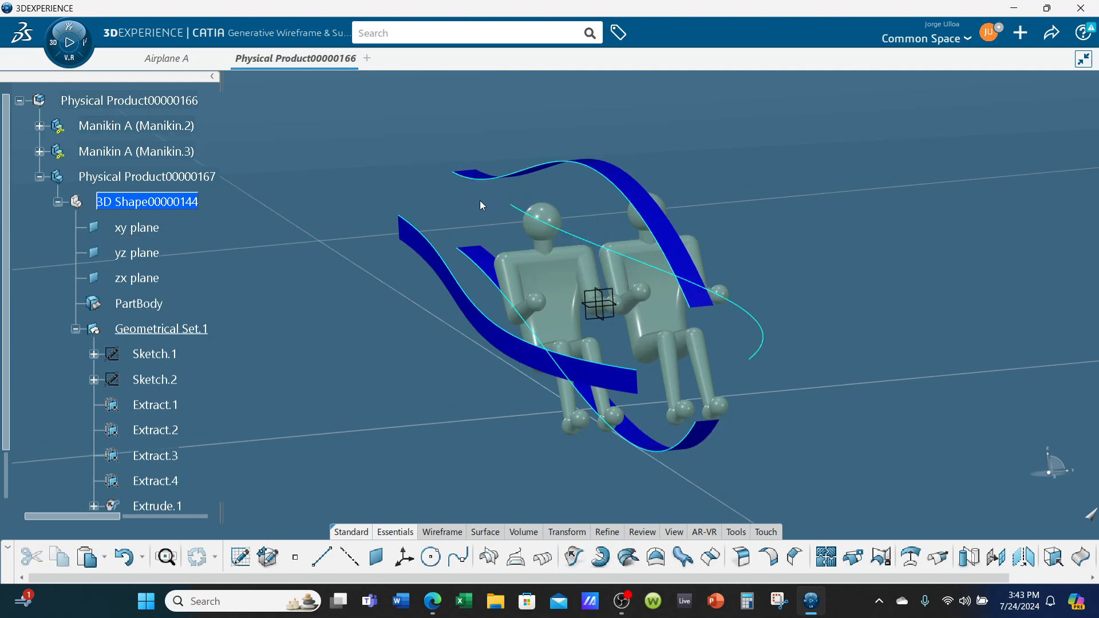
pyautogui.moveTo(486, 225); pyautogui.dragTo(747, 388, button='middle')
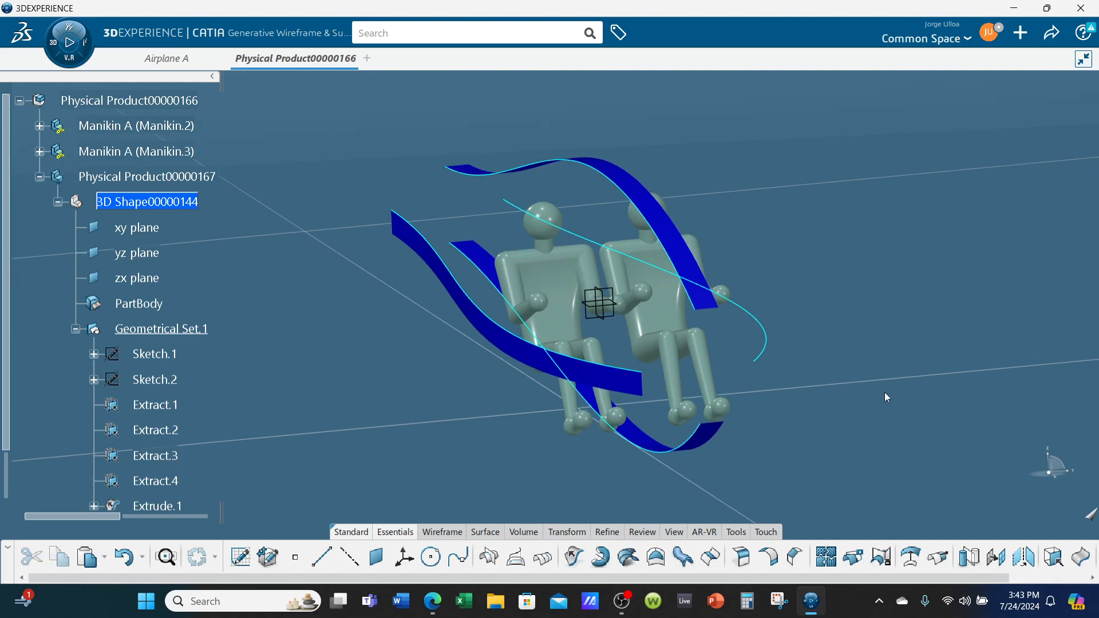
pyautogui.moveTo(886, 398); pyautogui.dragTo(874, 362, button='middle')
pyautogui.click(682, 556)
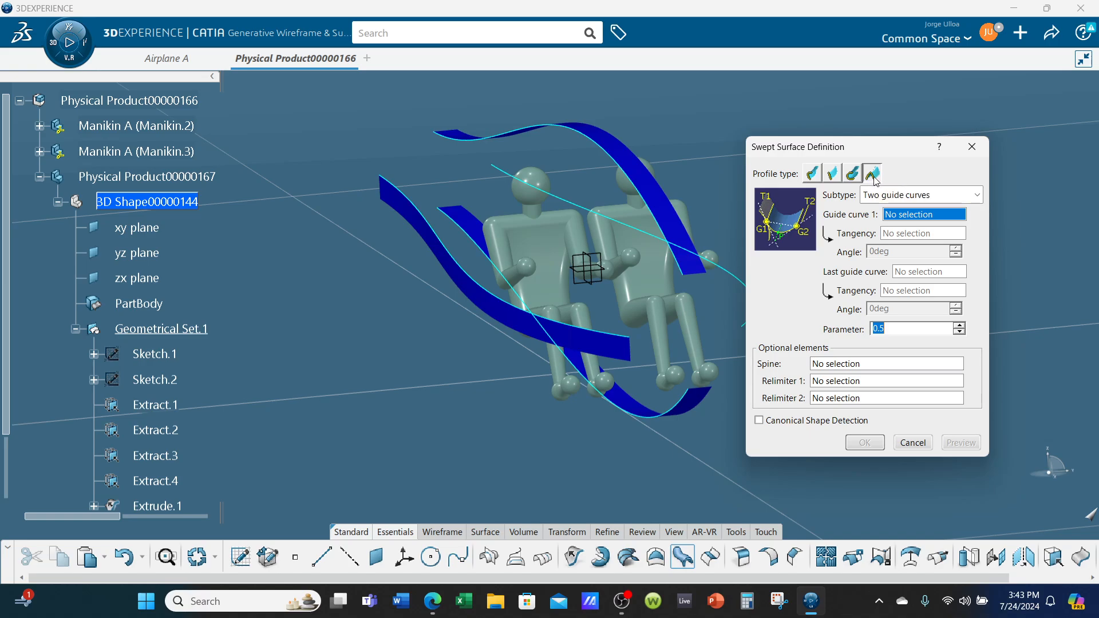
pyautogui.click(922, 195)
pyautogui.click(911, 213)
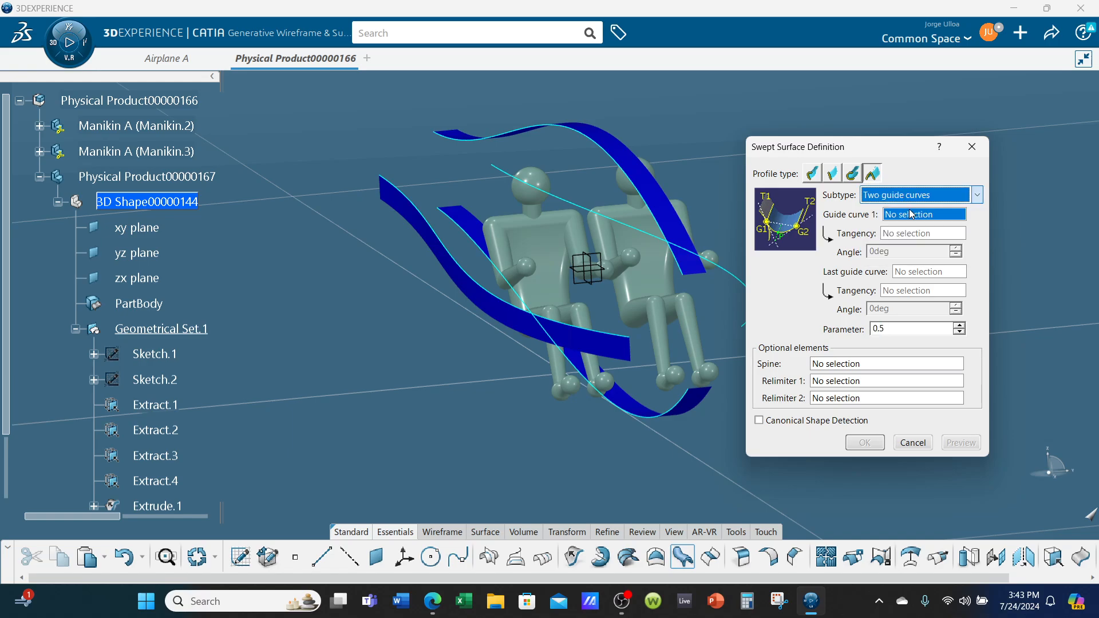
pyautogui.click(571, 135)
pyautogui.click(648, 176)
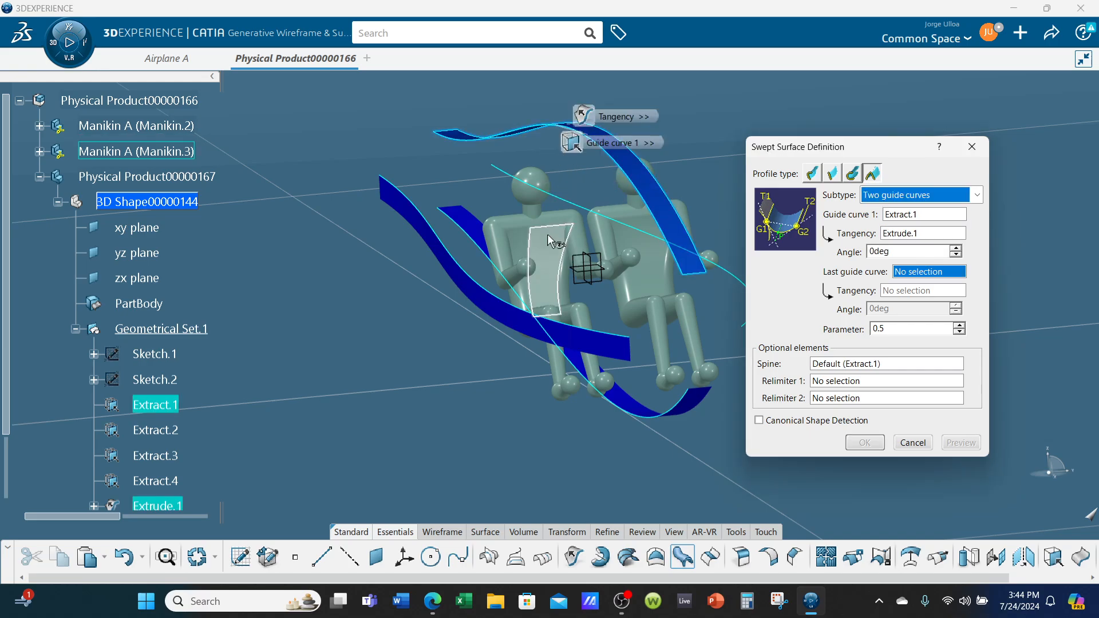
# Set side curve Extract.3 as the sweep's last guide with tangency to Extrude.2, and preview the surface
pyautogui.moveTo(466, 267); pyautogui.dragTo(473, 211, button='middle')
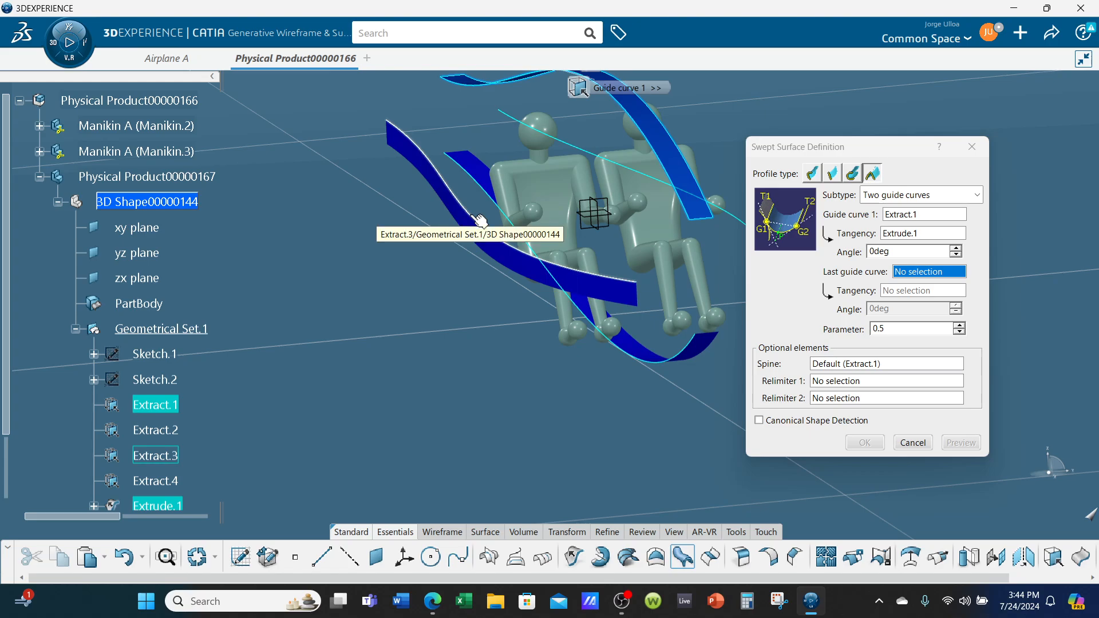
pyautogui.click(478, 219)
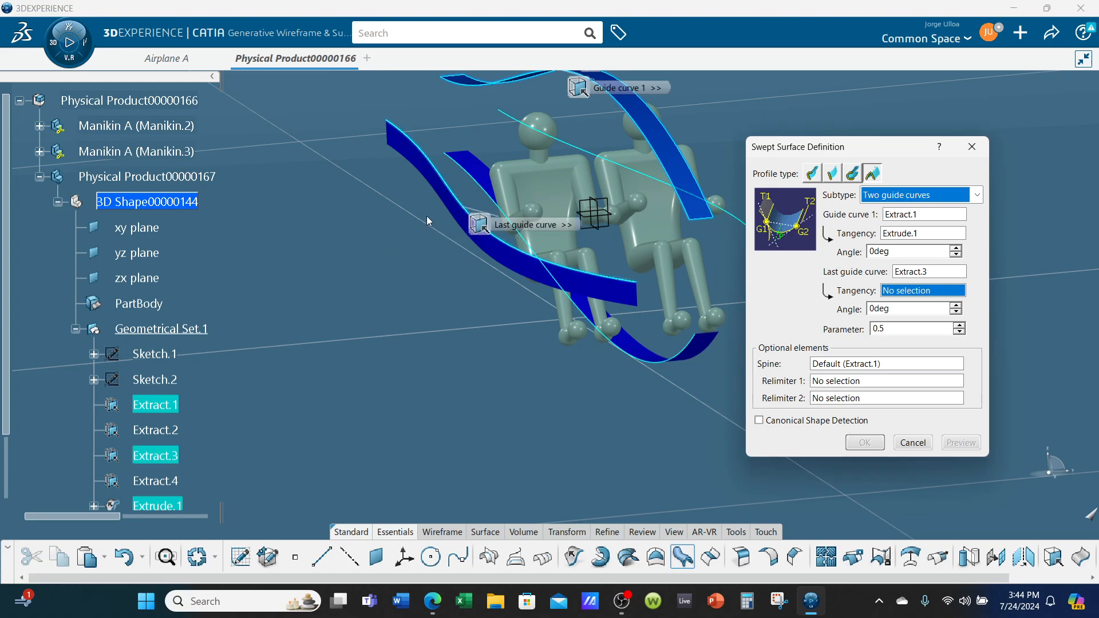
pyautogui.click(451, 205)
pyautogui.moveTo(530, 332); pyautogui.dragTo(487, 369, button='middle')
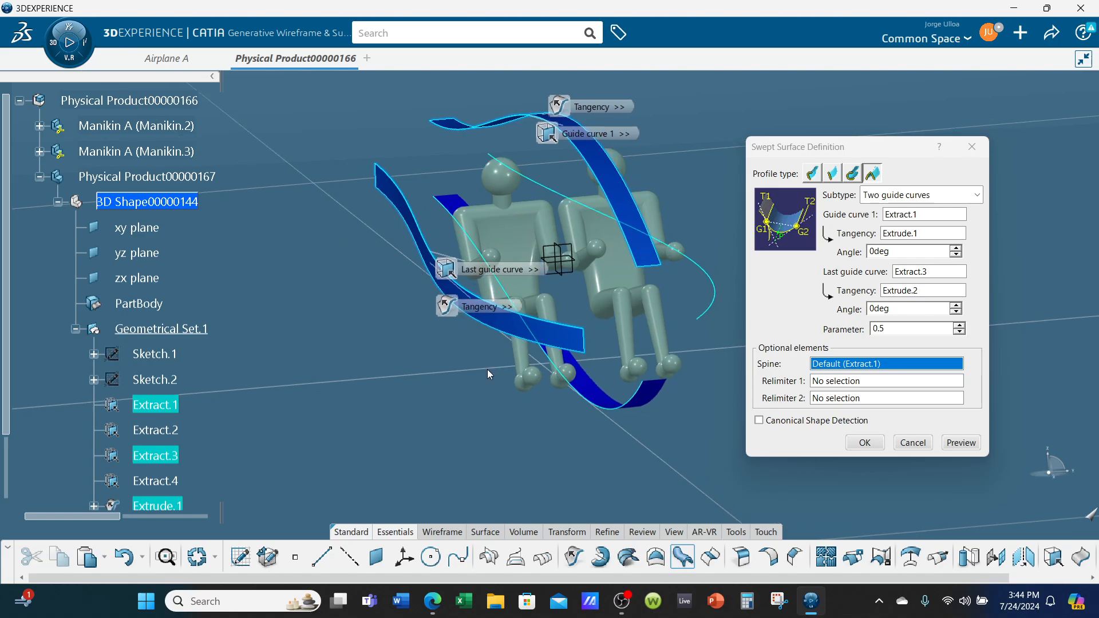
pyautogui.click(955, 442)
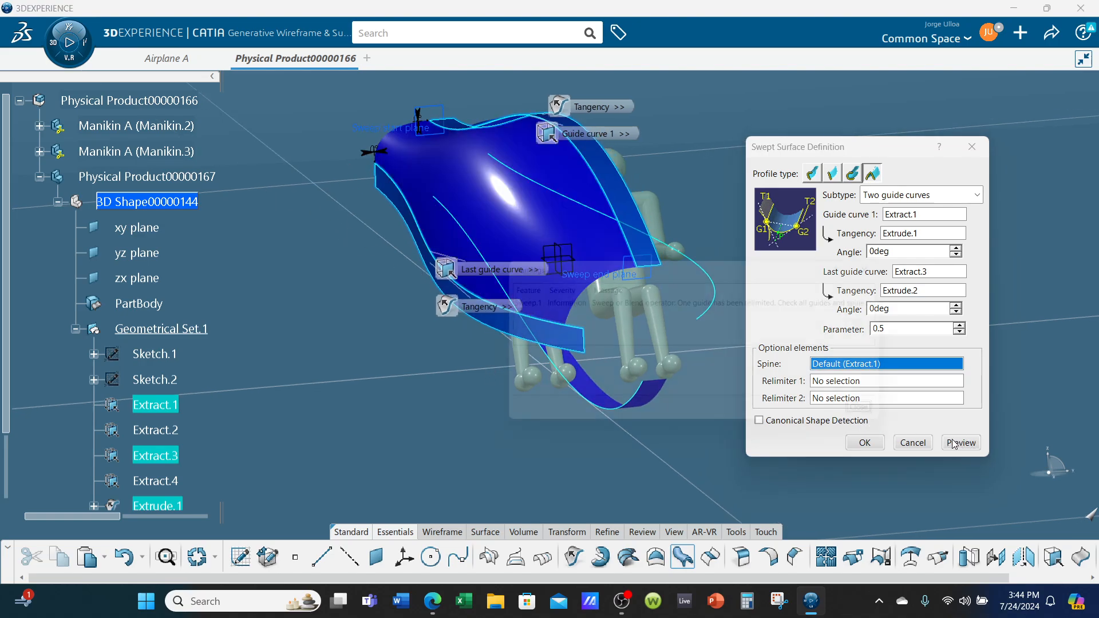
pyautogui.click(891, 420)
# Set the swept surface's spine to the X axis and preview the result
pyautogui.moveTo(647, 375); pyautogui.dragTo(589, 356, button='middle')
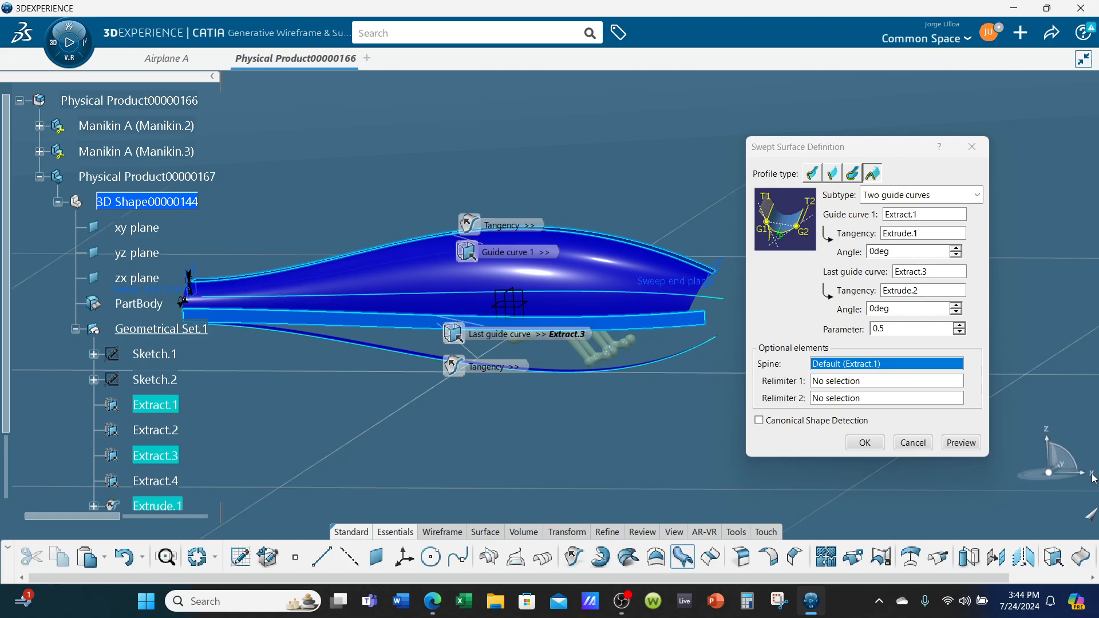
pyautogui.rightClick(886, 373)
pyautogui.moveTo(939, 373)
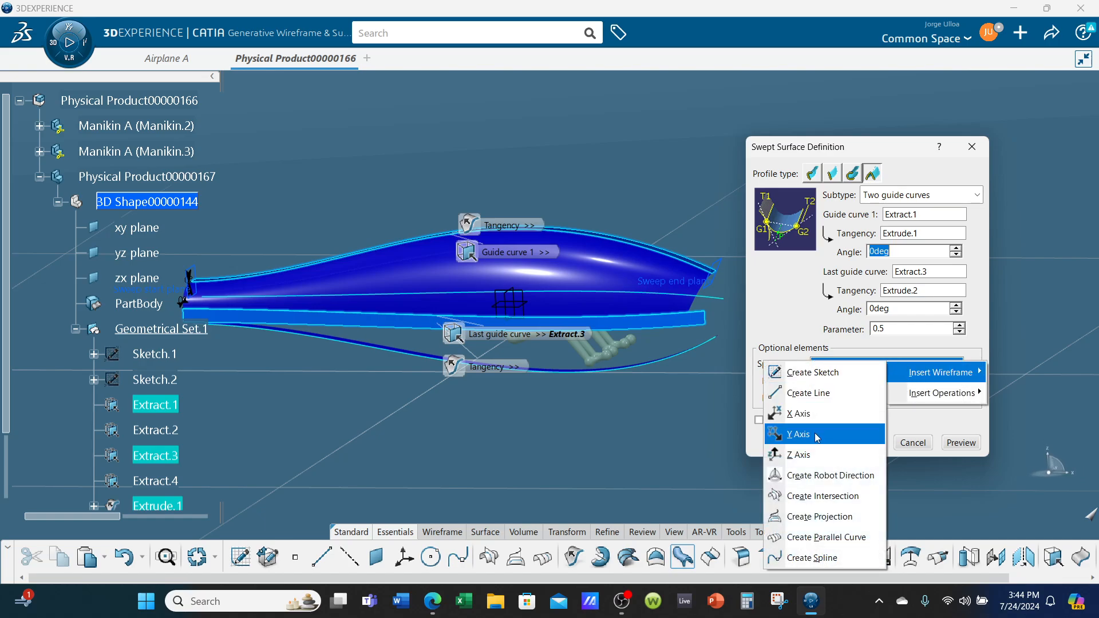
pyautogui.click(821, 416)
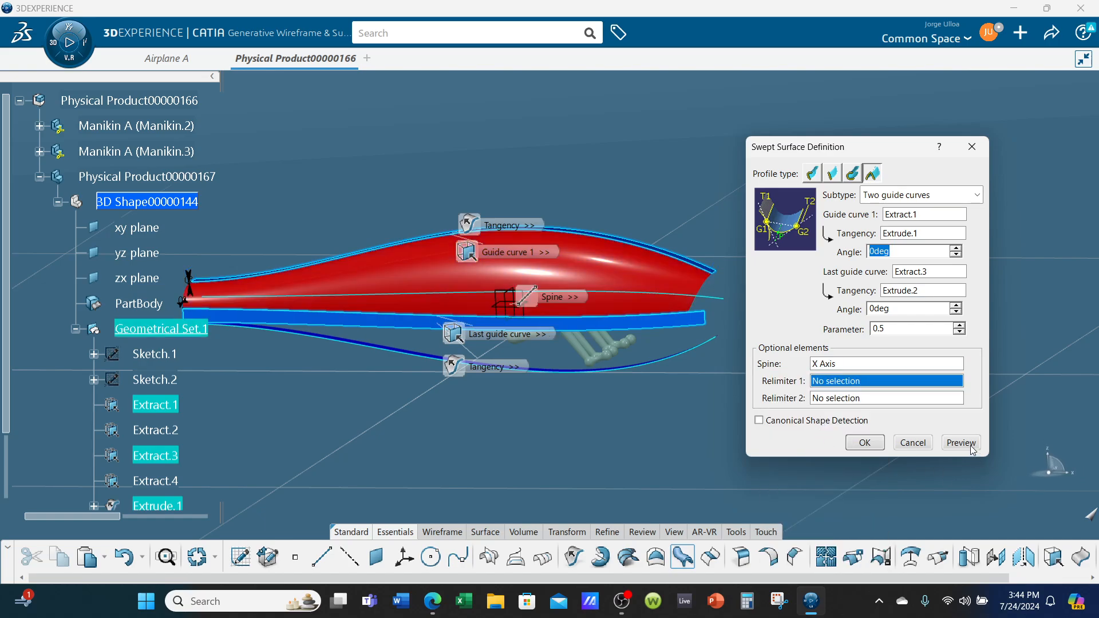
pyautogui.click(960, 443)
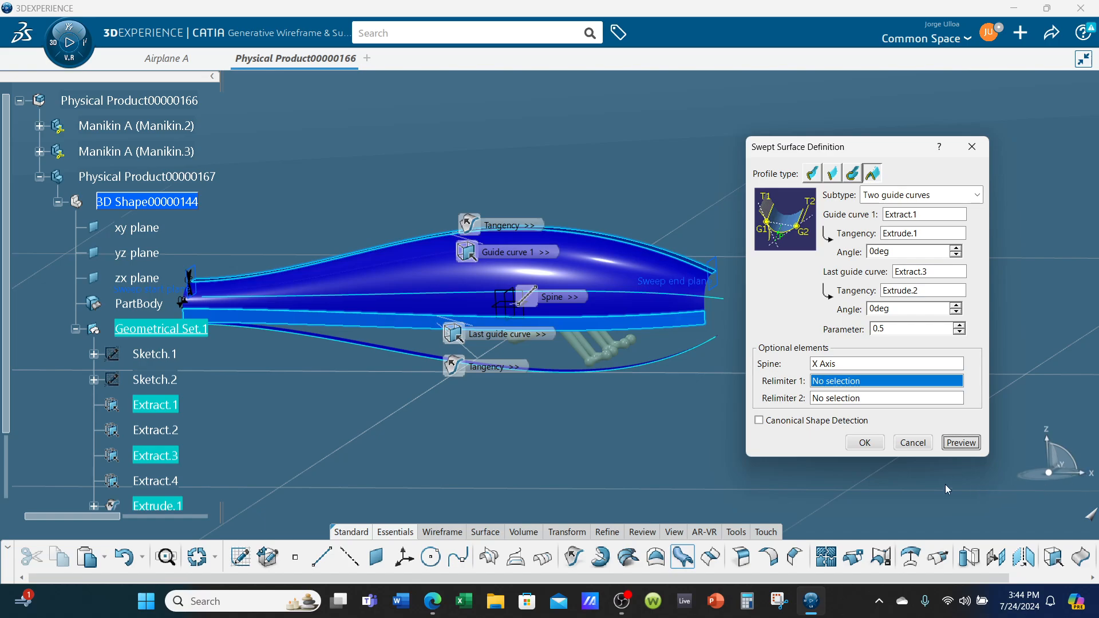
# Try a conic parameter of 0.85 on the swept surface and preview its shape from the front
pyautogui.moveTo(624, 426); pyautogui.dragTo(533, 331, button='middle')
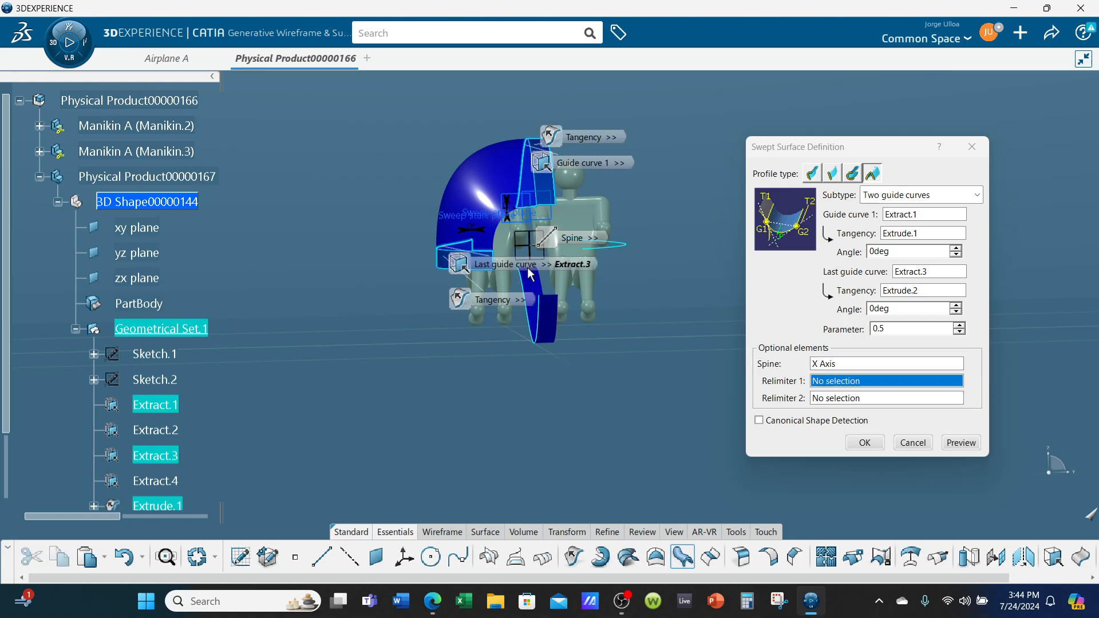
pyautogui.moveTo(651, 340)
pyautogui.mouseDown(button='middle')
pyautogui.moveTo(648, 381)
pyautogui.moveTo(638, 346)
pyautogui.mouseUp(button='middle')
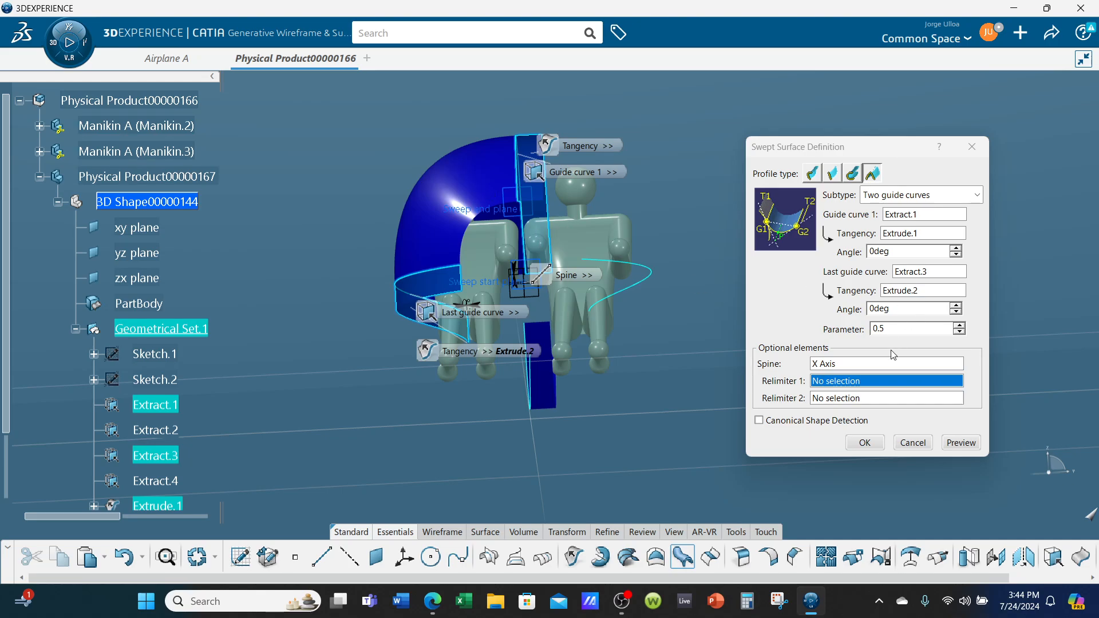
pyautogui.moveTo(896, 330); pyautogui.dragTo(858, 328)
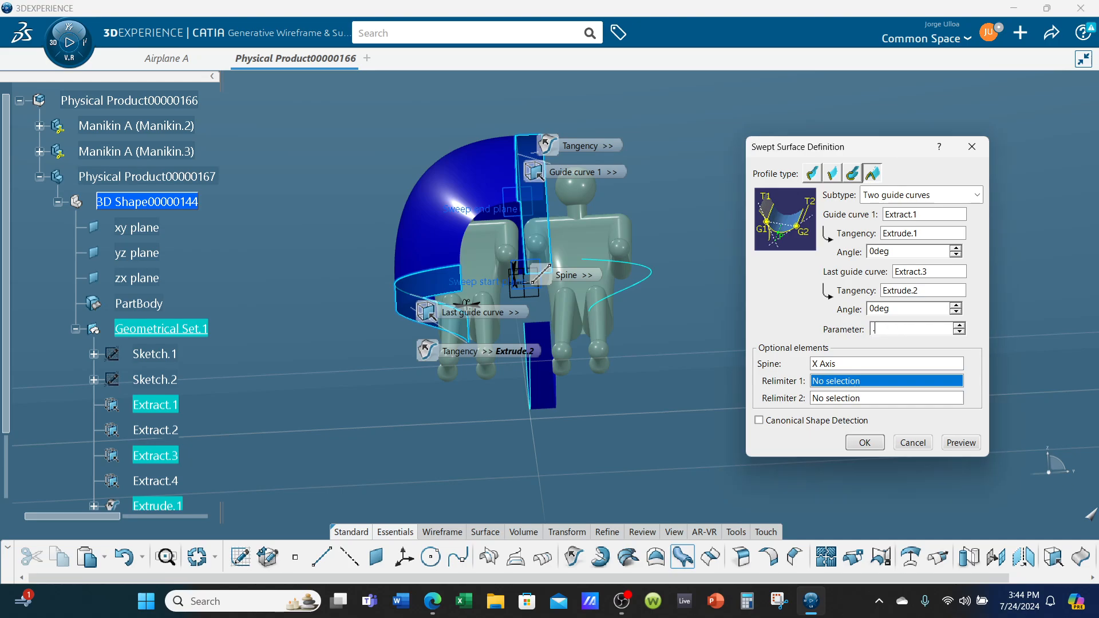
pyautogui.click(962, 441)
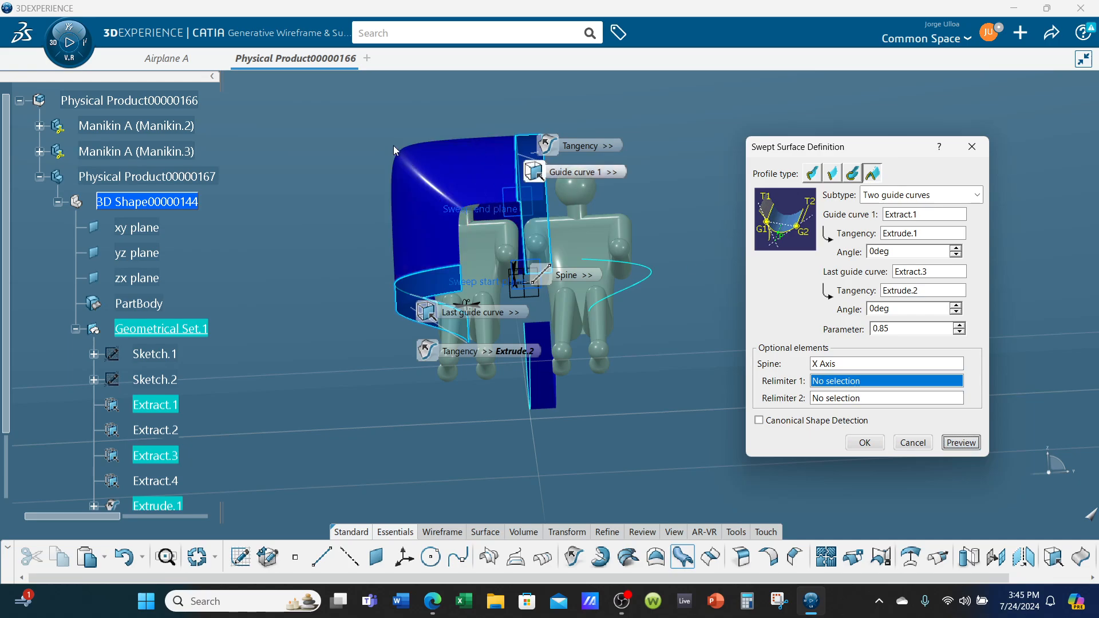
# Set the conic parameter to 0.5 and create the swept surface
pyautogui.moveTo(914, 325); pyautogui.dragTo(761, 303)
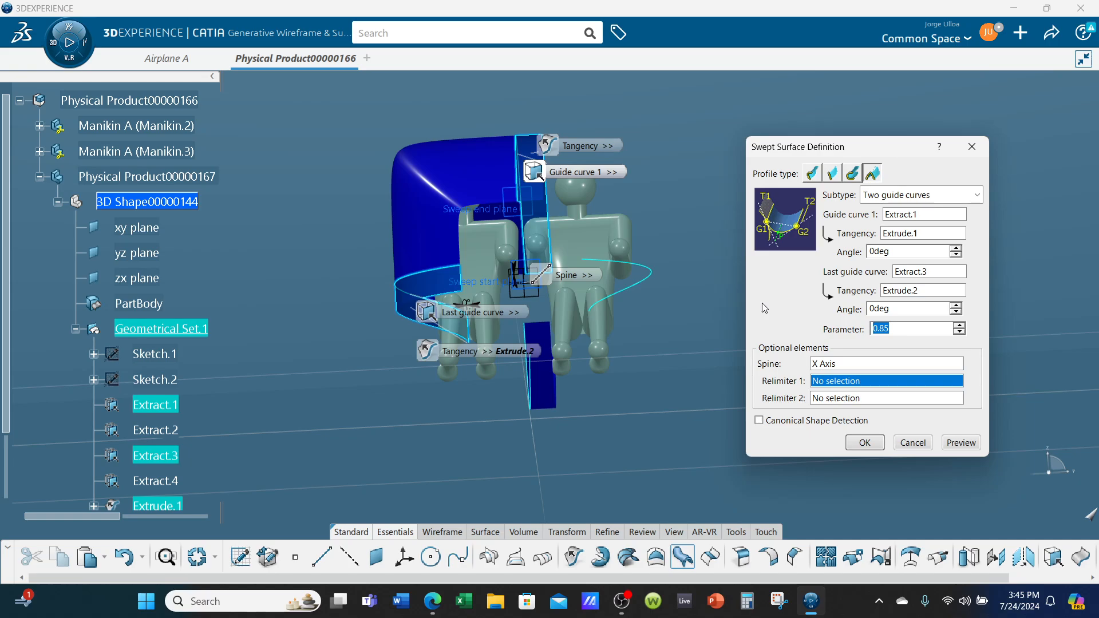
pyautogui.write('.5')
pyautogui.click(969, 447)
pyautogui.click(864, 442)
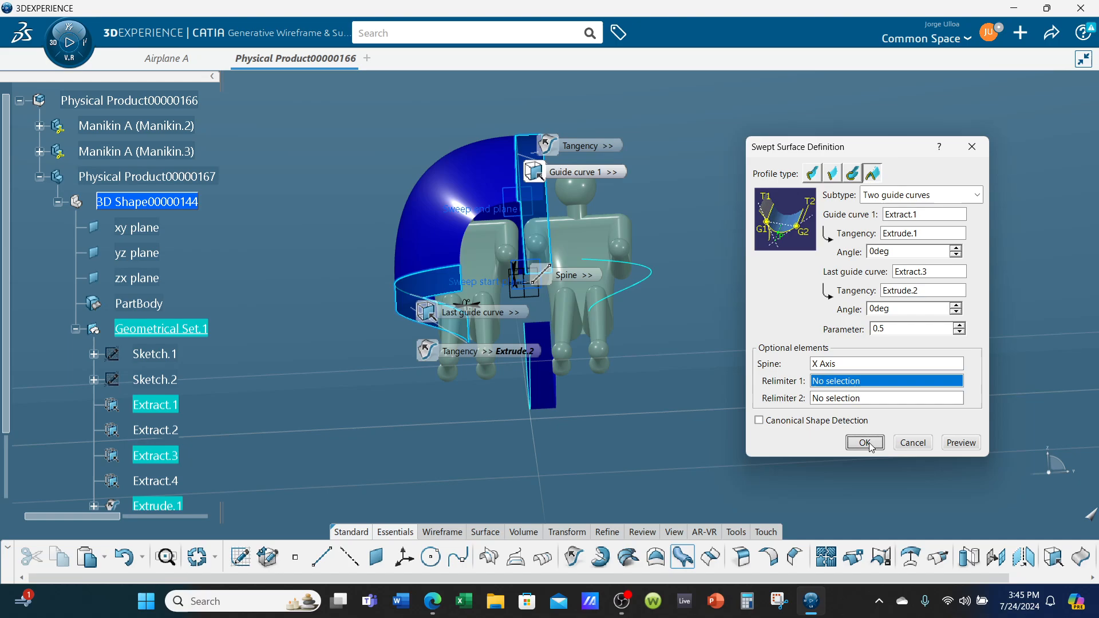
# Sketch a conic on the yz plane from about (0, 31.5) to (27.56, 0) in, tangents meeting at (27.56, 31.5), passing near (22.97, 25.81)
pyautogui.moveTo(633, 362); pyautogui.dragTo(736, 412, button='middle')
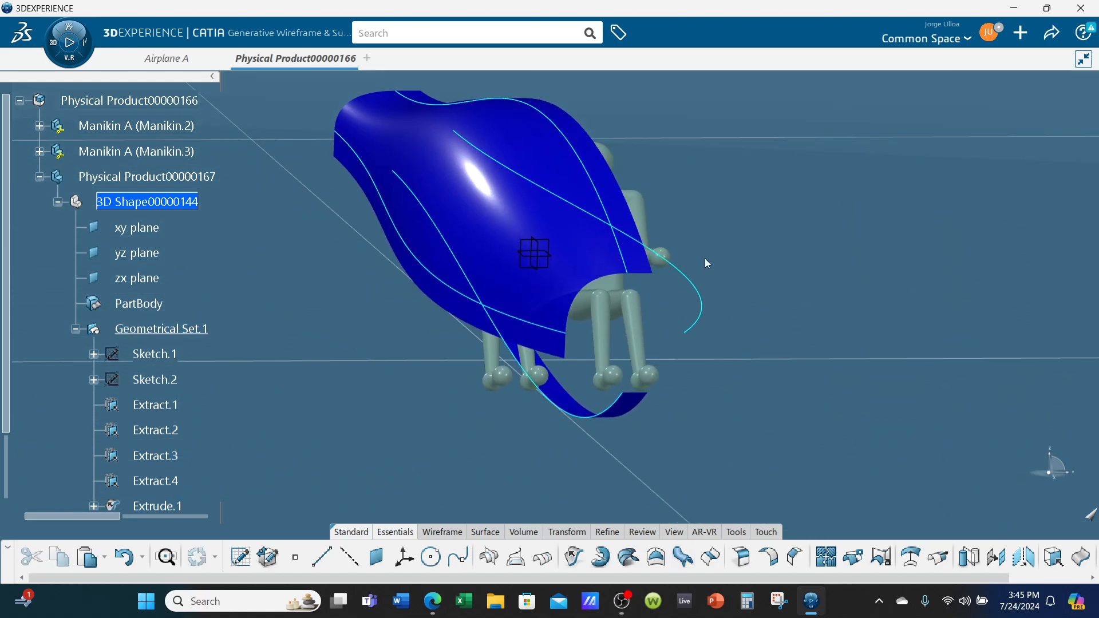
pyautogui.click(554, 248)
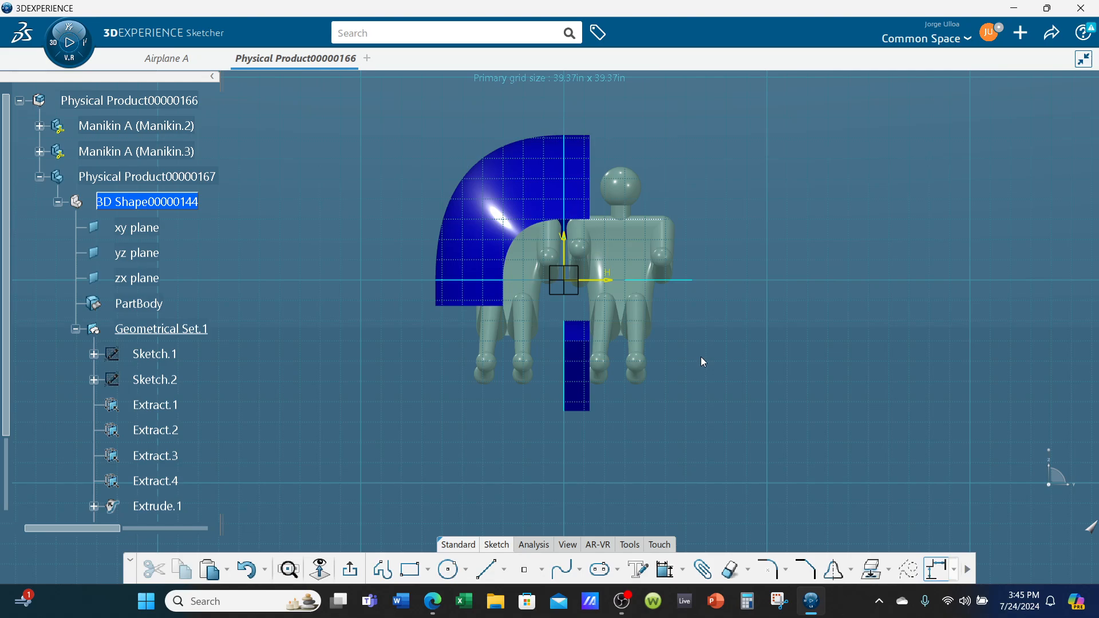
pyautogui.click(579, 569)
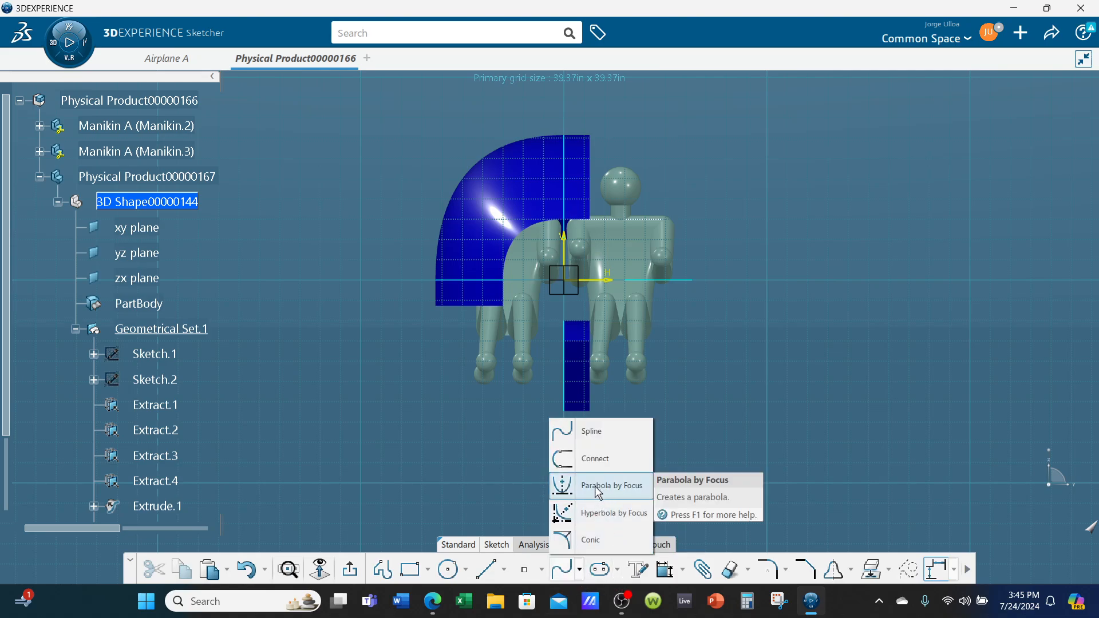
pyautogui.click(595, 535)
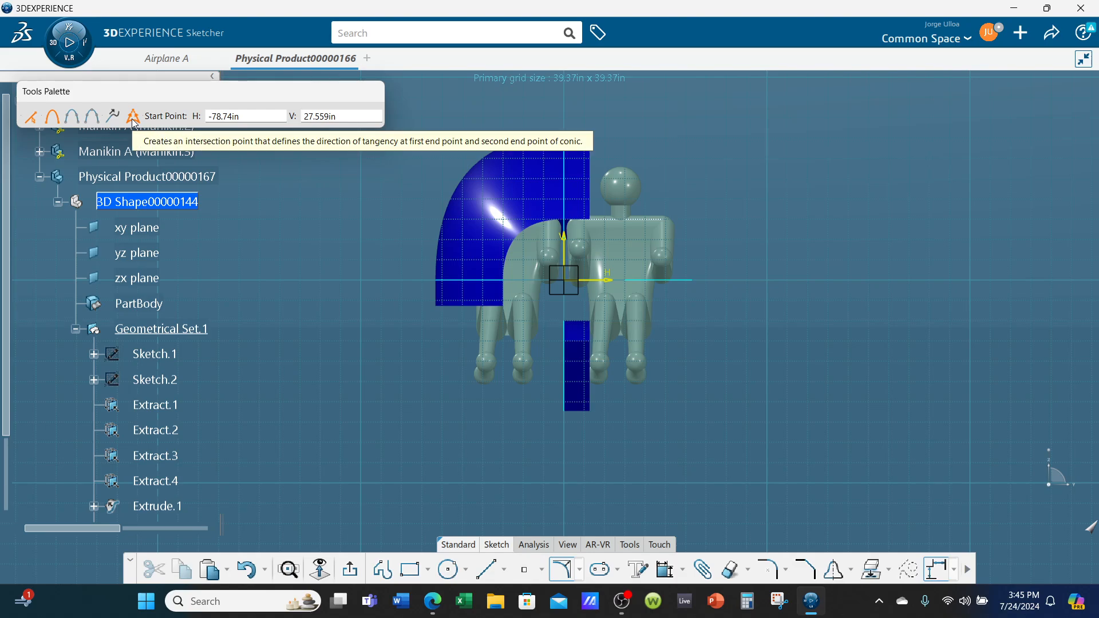
pyautogui.moveTo(330, 268); pyautogui.dragTo(322, 316, button='middle')
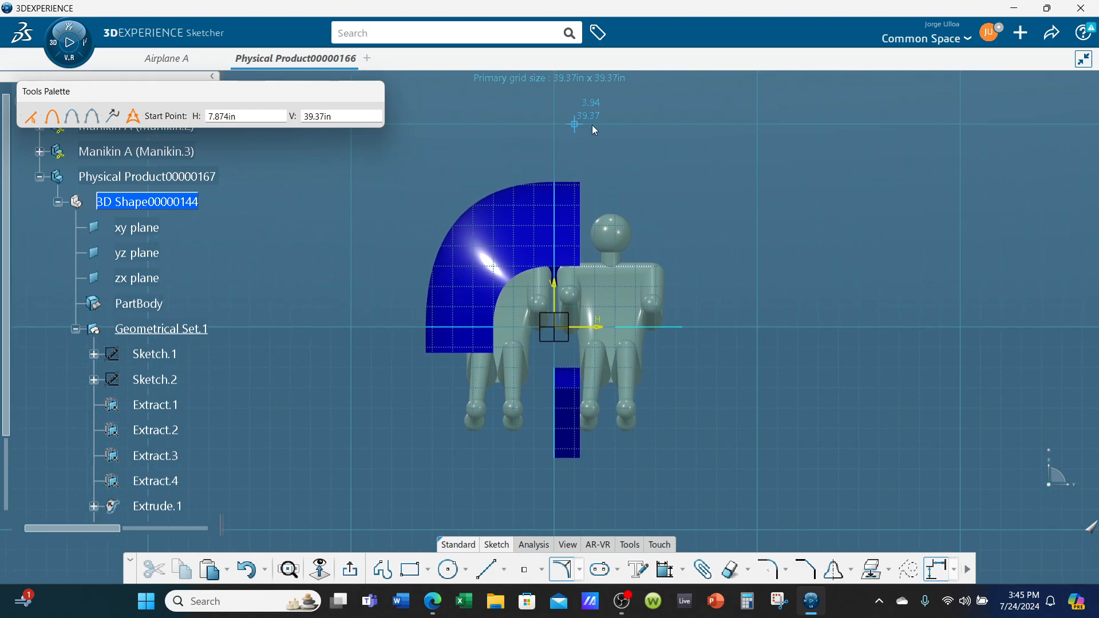
pyautogui.click(558, 167)
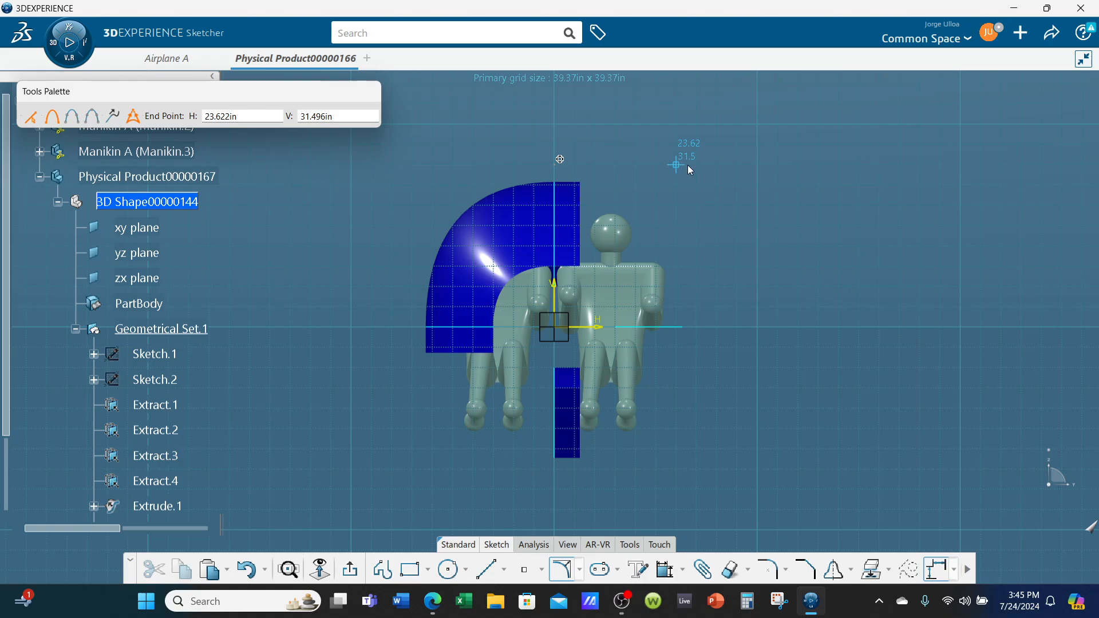
pyautogui.click(697, 327)
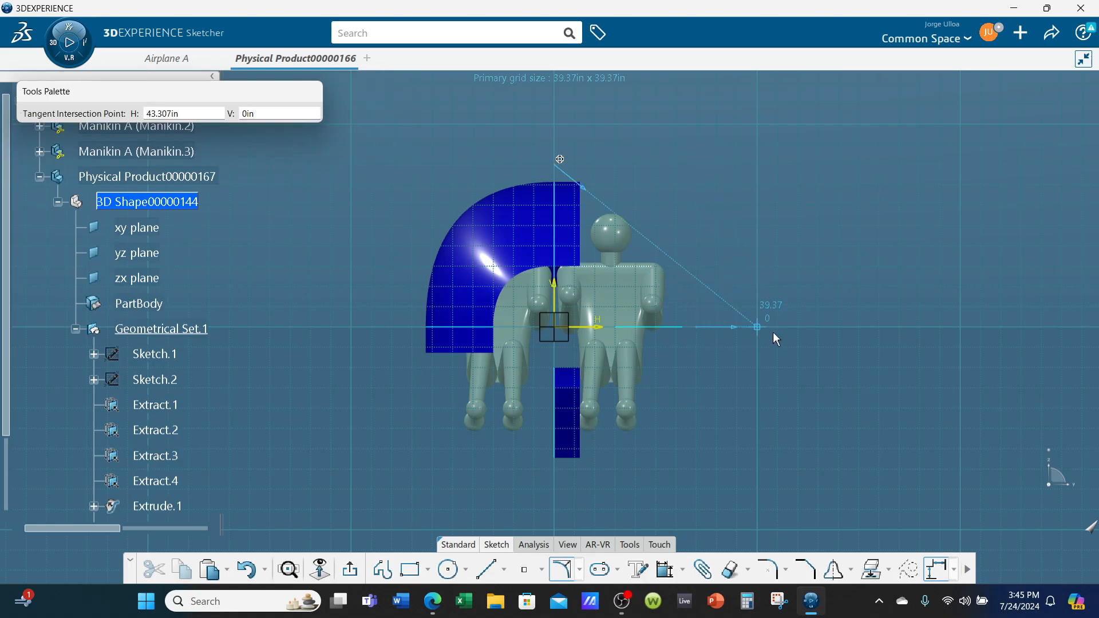
pyautogui.click(696, 165)
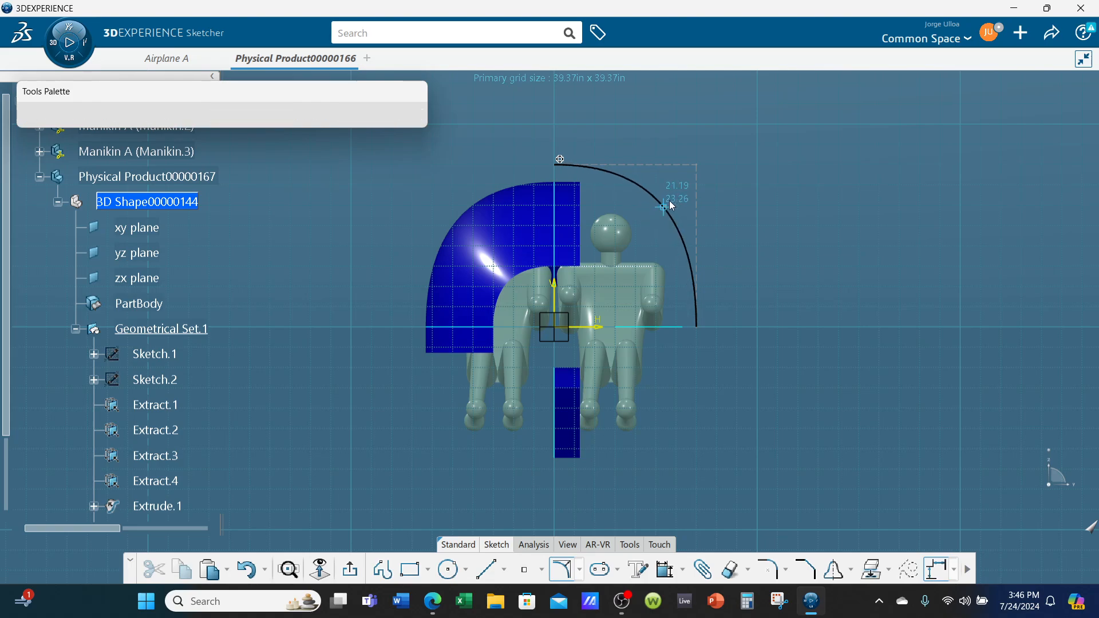
pyautogui.click(673, 197)
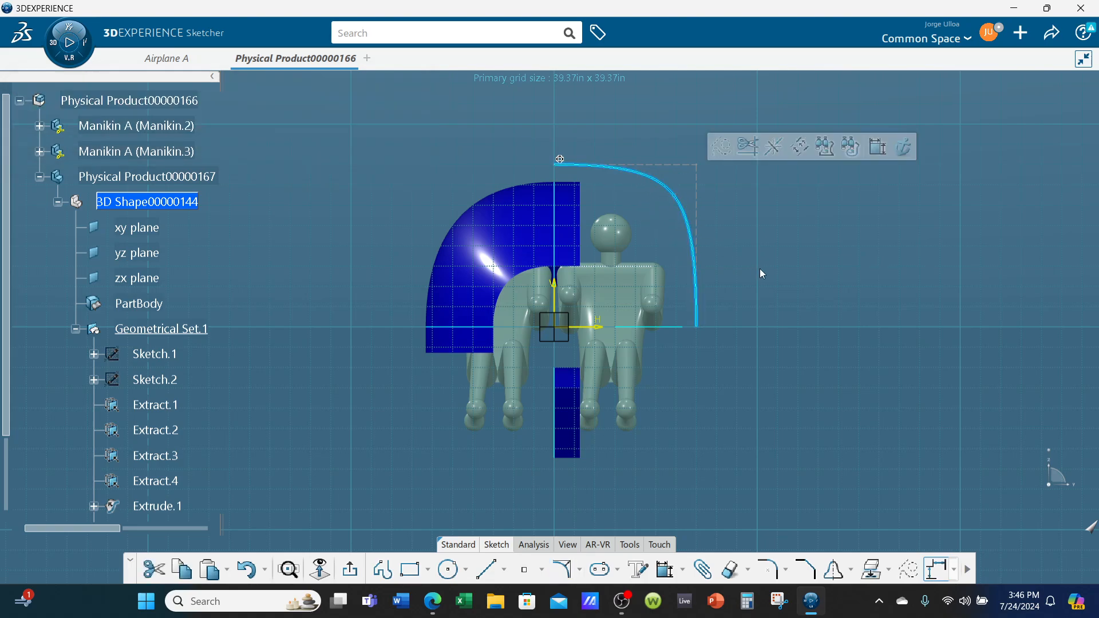
# Compare the sketched conic with the swept surface, exit the sketch and hide it
pyautogui.moveTo(541, 278)
pyautogui.mouseDown(button='middle')
pyautogui.moveTo(548, 320)
pyautogui.moveTo(649, 317)
pyautogui.mouseUp(button='middle')
pyautogui.moveTo(369, 252)
pyautogui.mouseDown(button='middle')
pyautogui.moveTo(413, 256)
pyautogui.moveTo(650, 221)
pyautogui.moveTo(655, 184)
pyautogui.moveTo(780, 446)
pyautogui.mouseUp(button='middle')
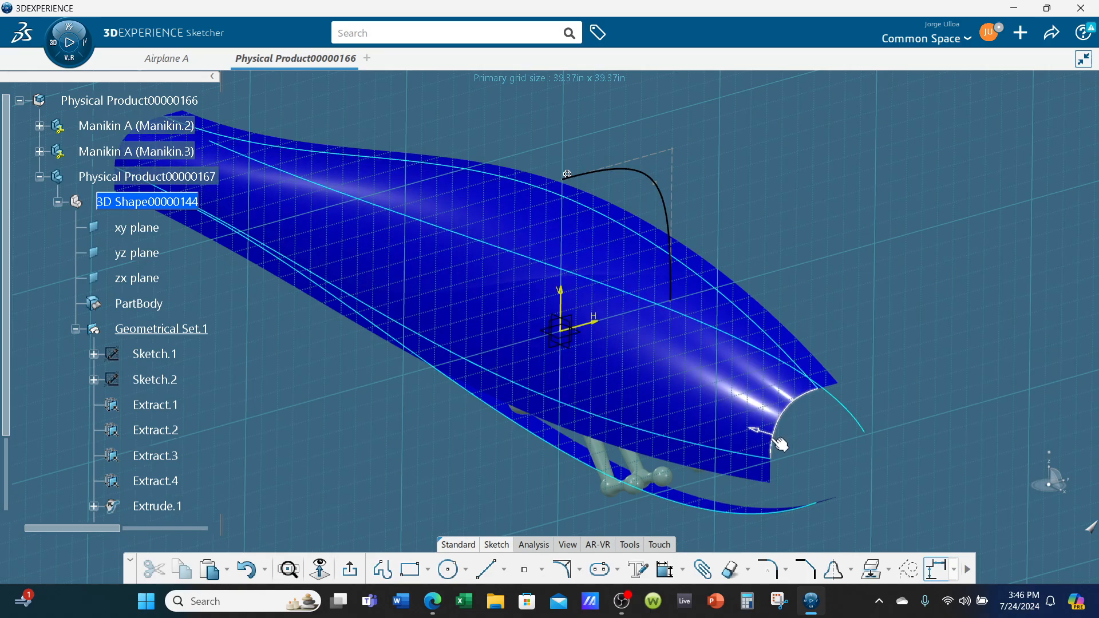
pyautogui.moveTo(703, 380)
pyautogui.mouseDown(button='middle')
pyautogui.moveTo(613, 411)
pyautogui.moveTo(652, 403)
pyautogui.moveTo(662, 387)
pyautogui.mouseUp(button='middle')
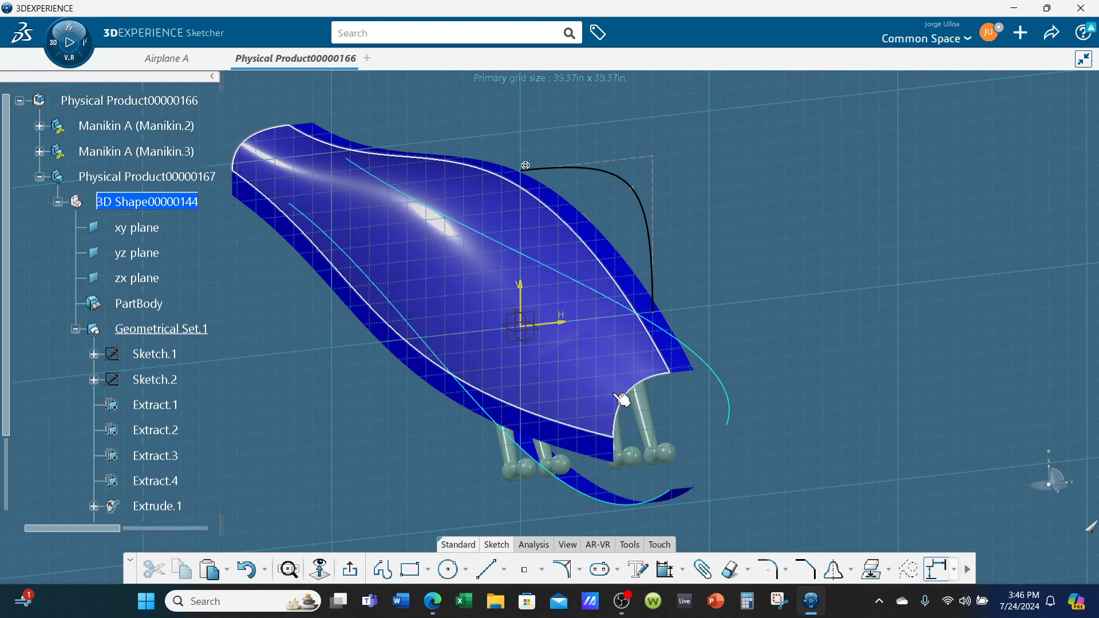
pyautogui.moveTo(537, 375); pyautogui.dragTo(541, 353, button='middle')
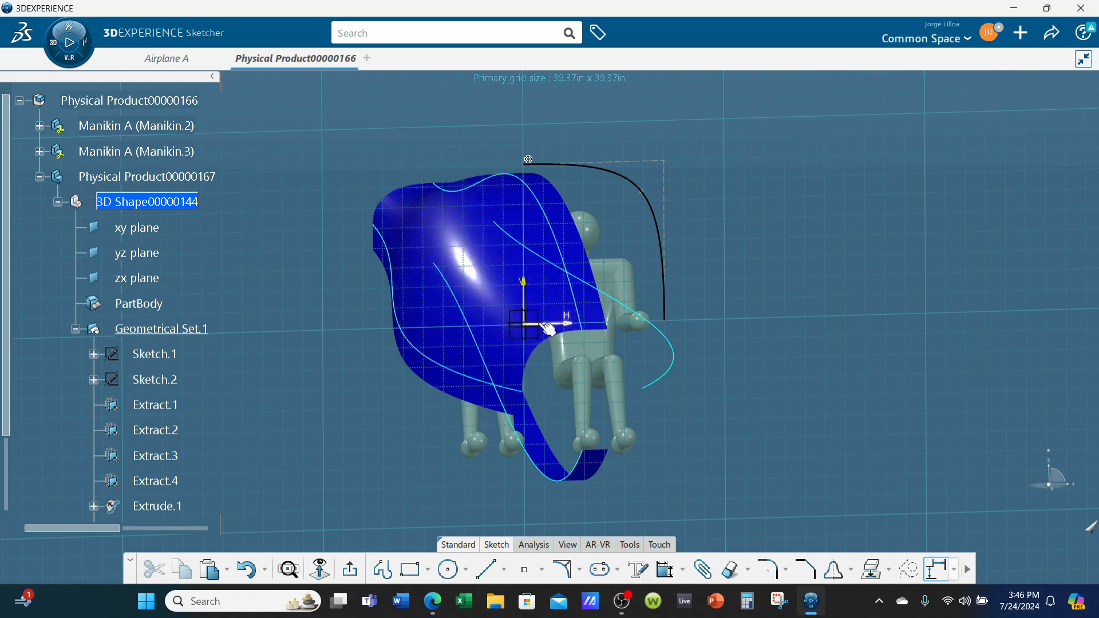
pyautogui.moveTo(407, 255)
pyautogui.mouseDown(button='middle')
pyautogui.moveTo(454, 314)
pyautogui.moveTo(521, 321)
pyautogui.moveTo(531, 373)
pyautogui.moveTo(440, 265)
pyautogui.moveTo(476, 294)
pyautogui.mouseUp(button='middle')
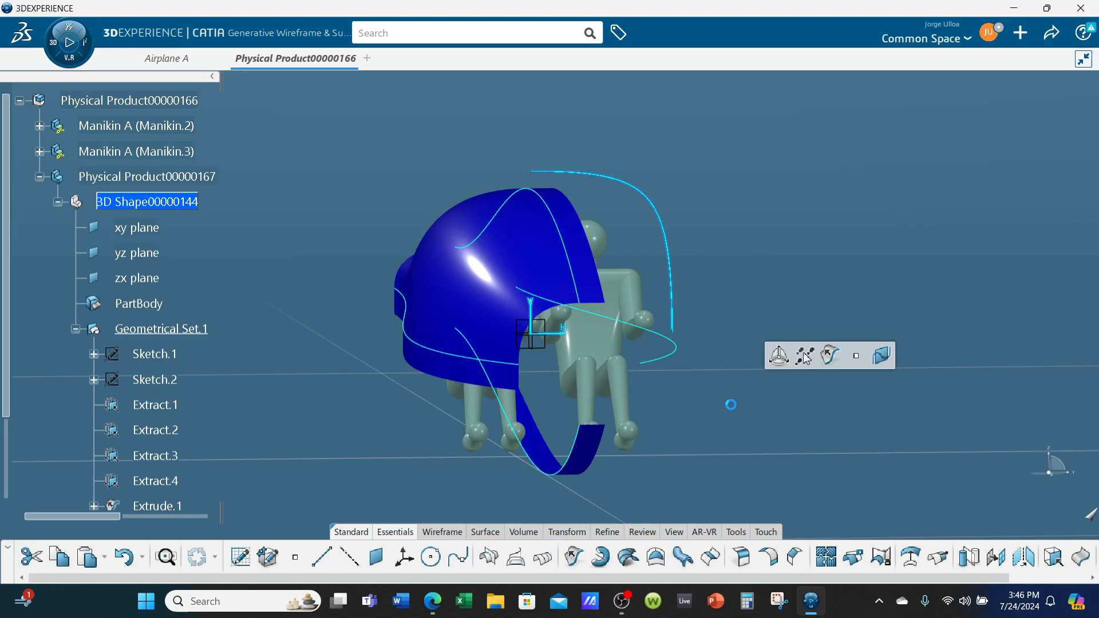
pyautogui.rightClick(658, 230)
pyautogui.click(686, 267)
# Set the fill colour of Extrude.1, Extrude.2 and Extrude.3 to magenta
pyautogui.moveTo(777, 362); pyautogui.dragTo(797, 351, button='middle')
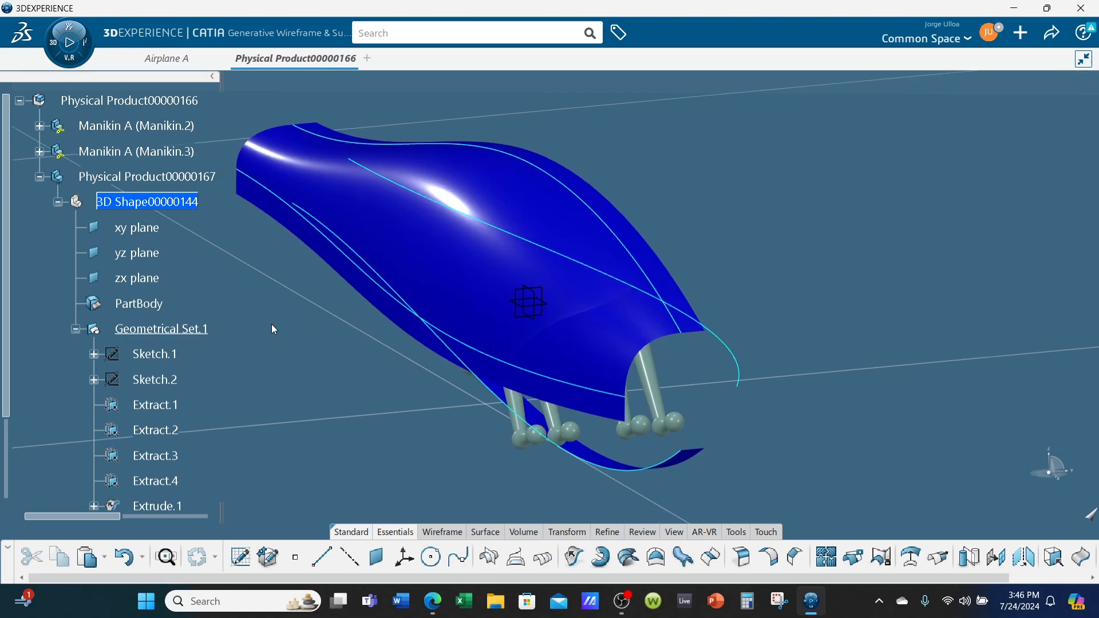
pyautogui.scroll(-4, 258, 355)
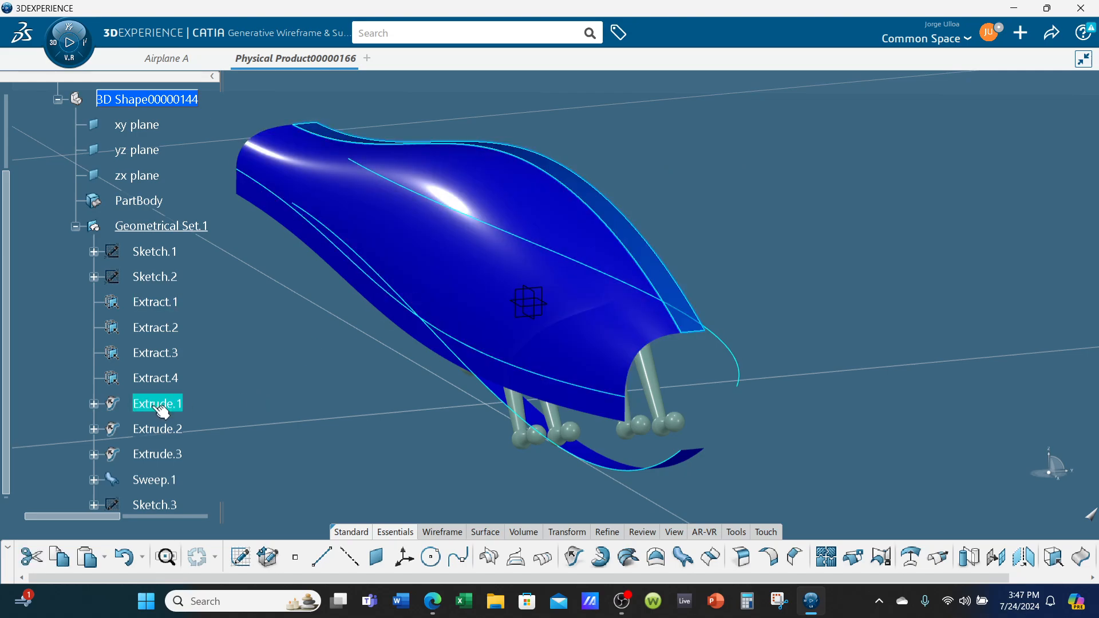
pyautogui.keyDown('ctrl'); pyautogui.click(152, 429); pyautogui.keyUp('ctrl')
pyautogui.keyDown('ctrl'); pyautogui.click(157, 454); pyautogui.keyUp('ctrl')
pyautogui.rightClick(158, 455)
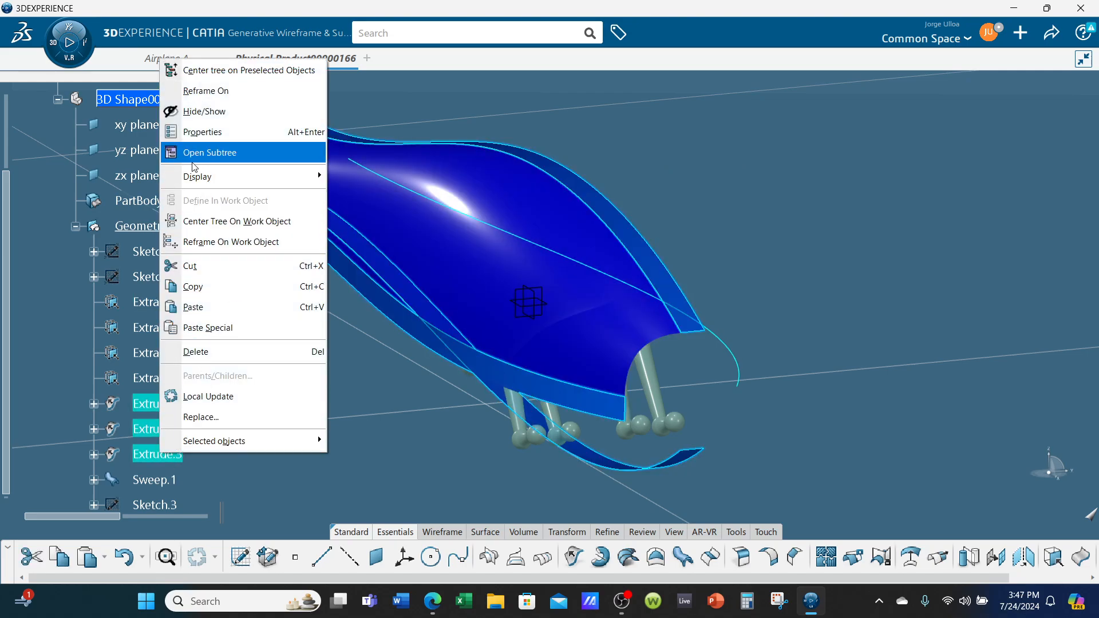
pyautogui.click(210, 137)
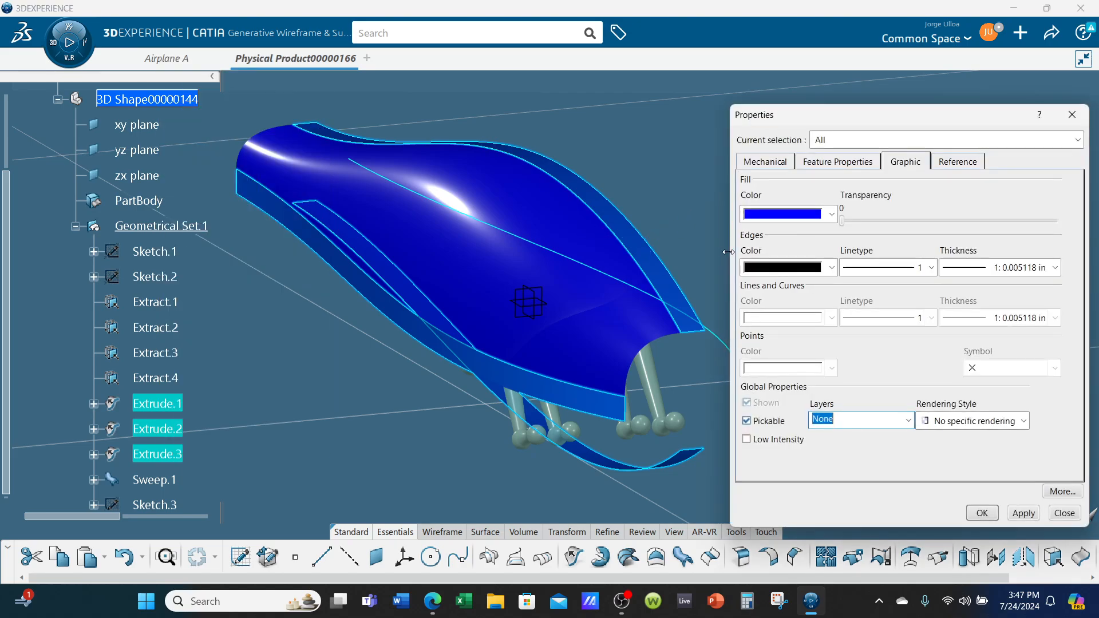
pyautogui.click(787, 213)
pyautogui.click(802, 320)
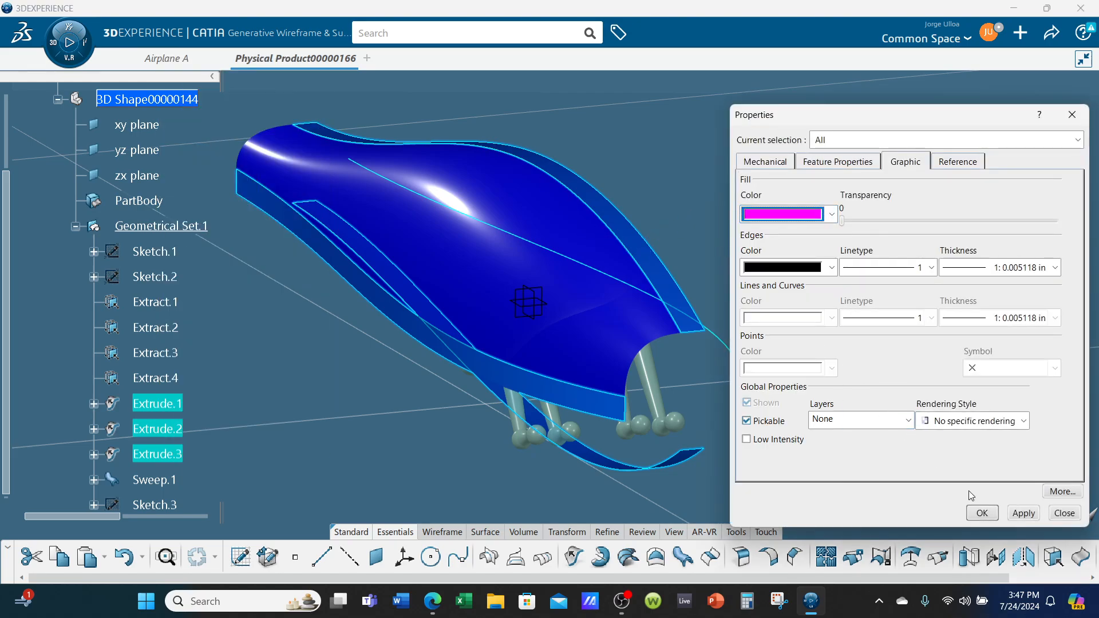
pyautogui.click(982, 513)
# Define a two-guide conic sweep from Extract.3, tangent to Extrude.2, to Extract.2, tangent to Extrude.3
pyautogui.moveTo(856, 448); pyautogui.dragTo(618, 343, button='middle')
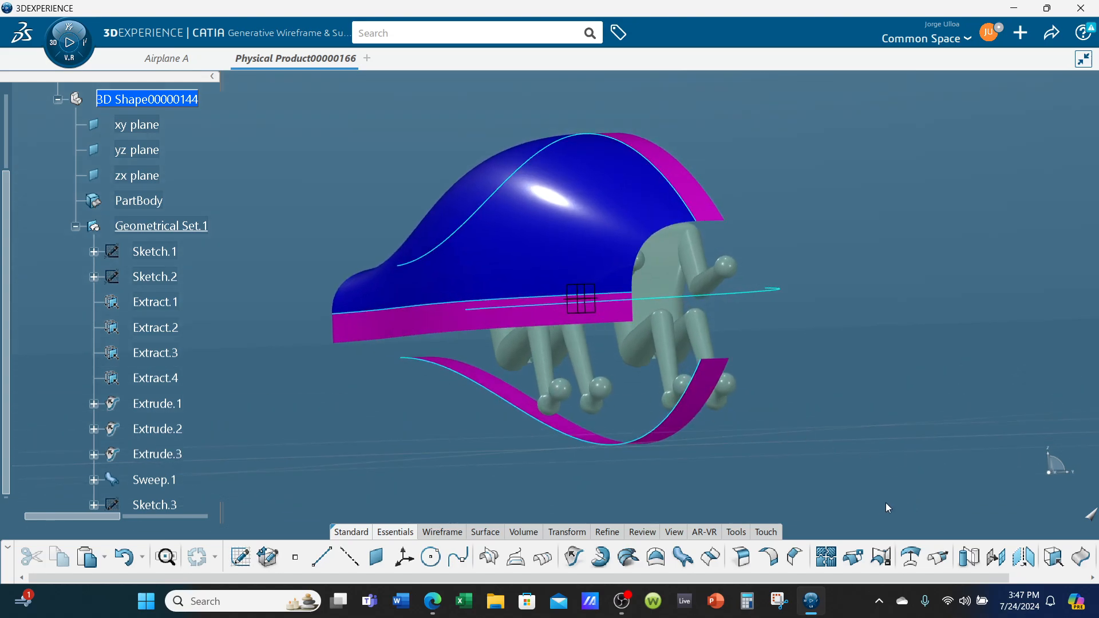
pyautogui.click(683, 556)
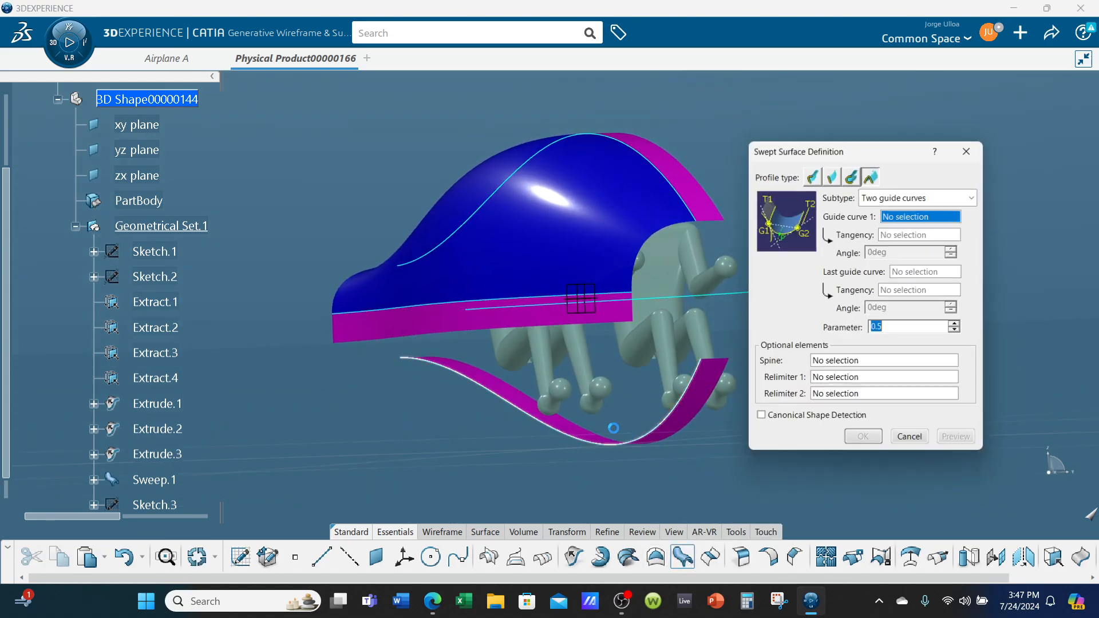
pyautogui.moveTo(584, 447); pyautogui.dragTo(615, 424, button='middle')
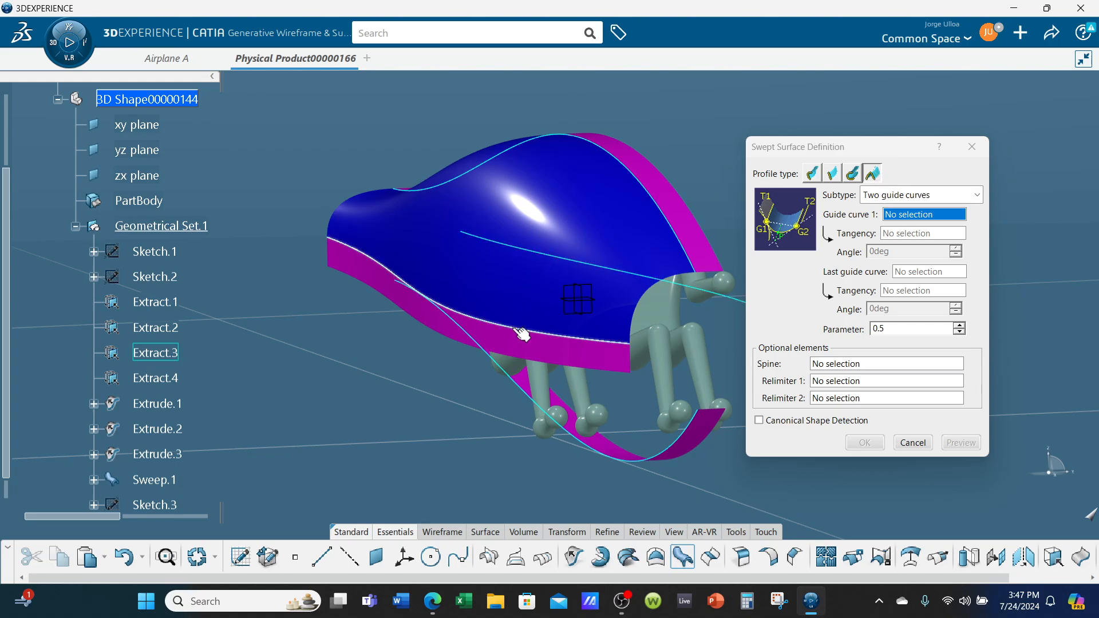
pyautogui.click(515, 326)
pyautogui.click(512, 348)
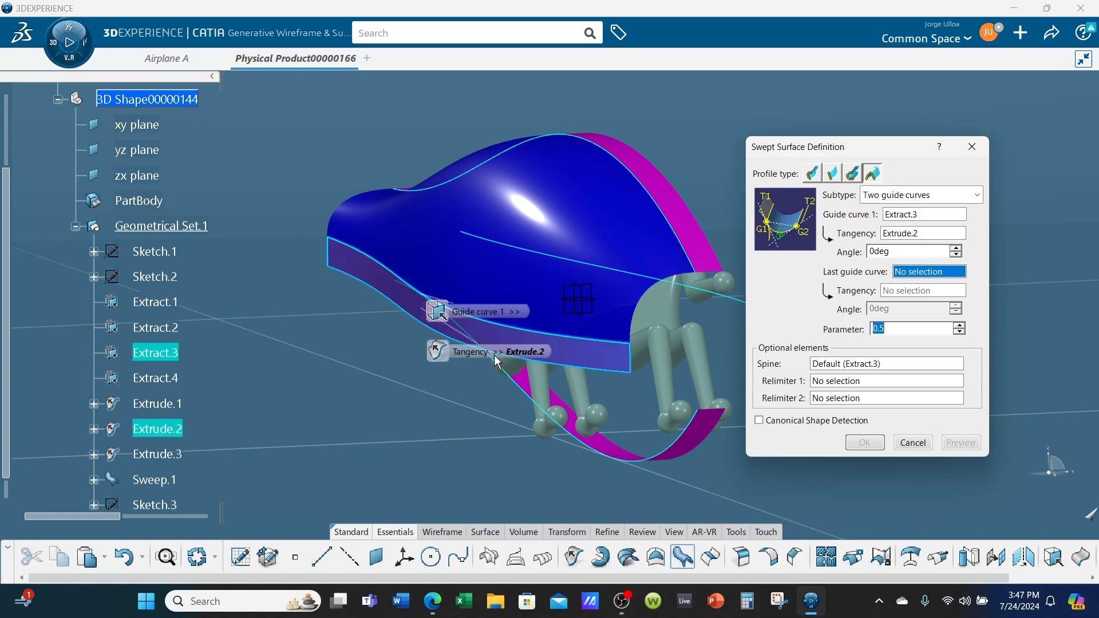
pyautogui.moveTo(512, 348); pyautogui.dragTo(474, 406, button='middle')
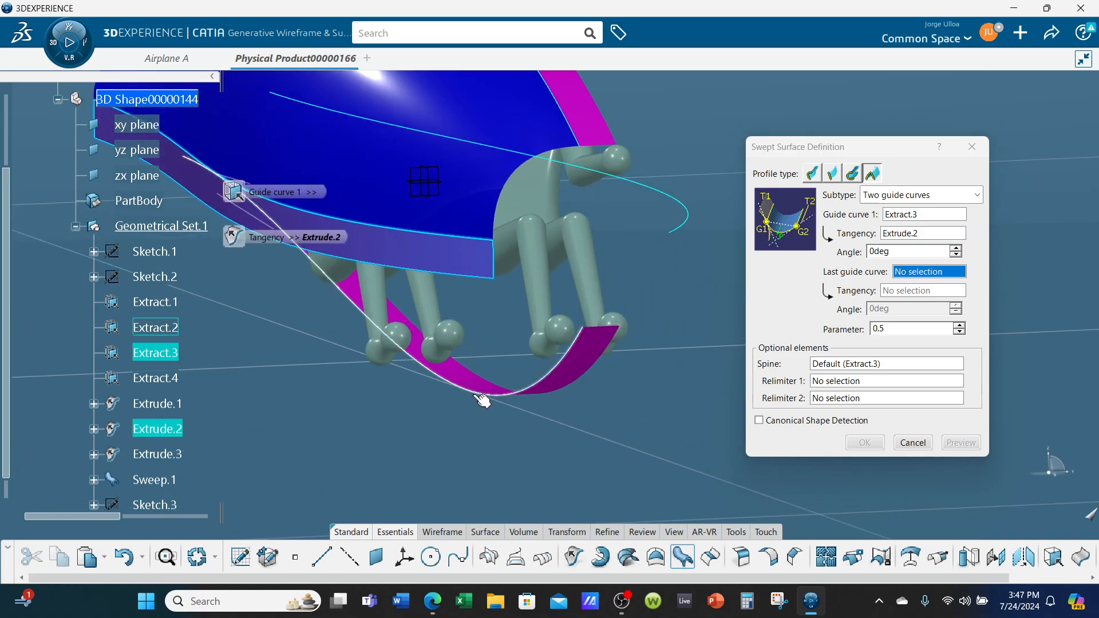
pyautogui.click(482, 389)
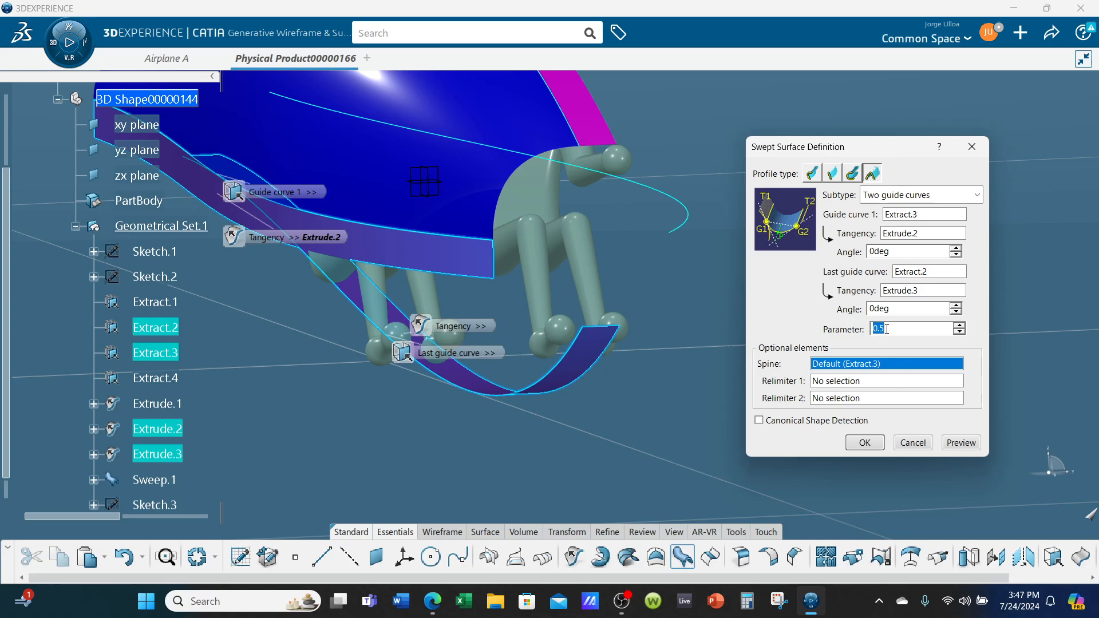
# Assign the X Axis as the sweep's spine and create the lower conic surface
pyautogui.moveTo(921, 373)
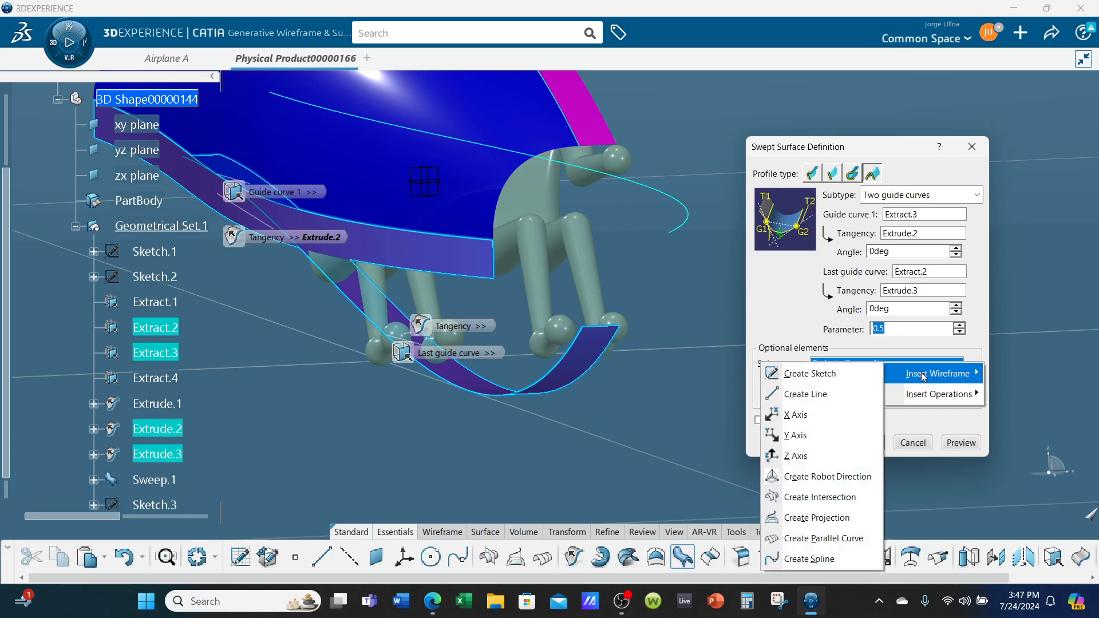
pyautogui.click(816, 422)
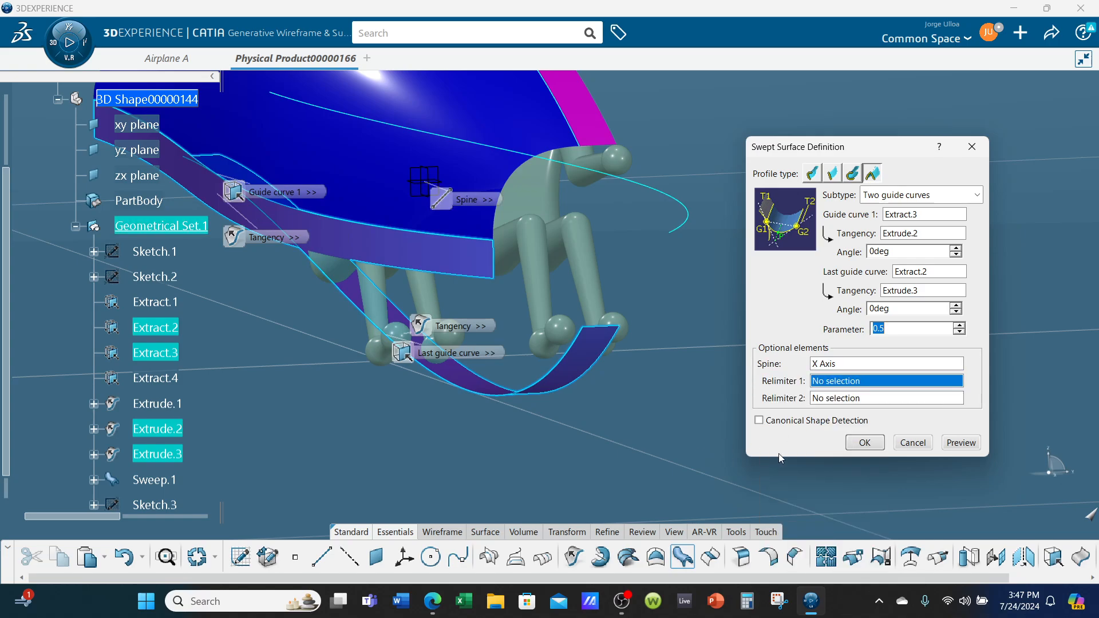
pyautogui.click(865, 449)
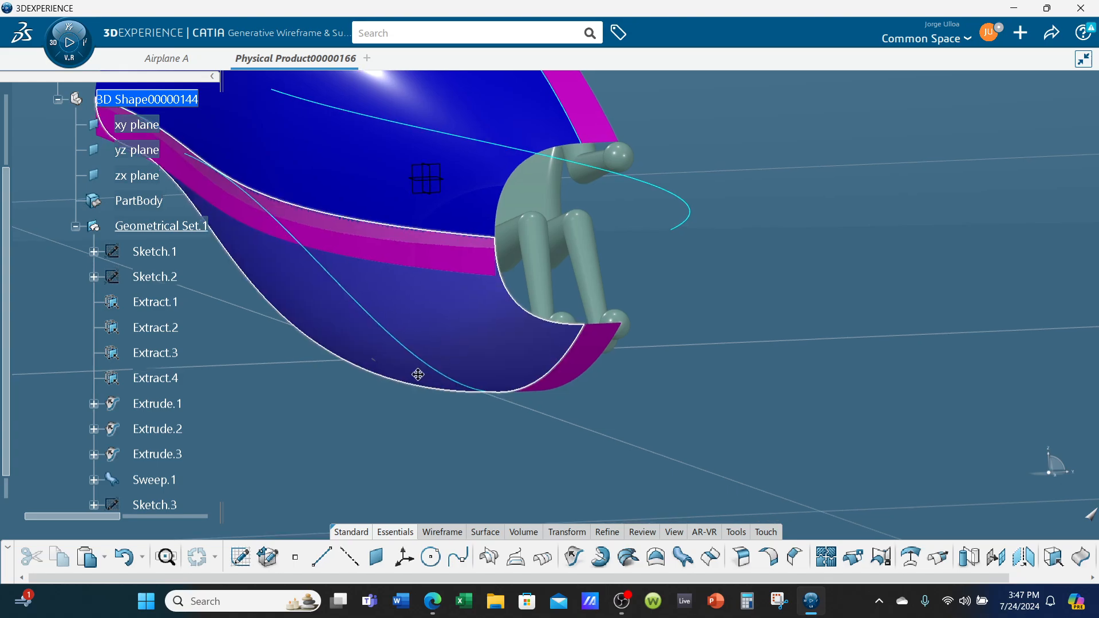
# Mirror the upper swept surface, Sweep.1, about the zx plane with Symmetry
pyautogui.moveTo(417, 373); pyautogui.dragTo(448, 250, button='middle')
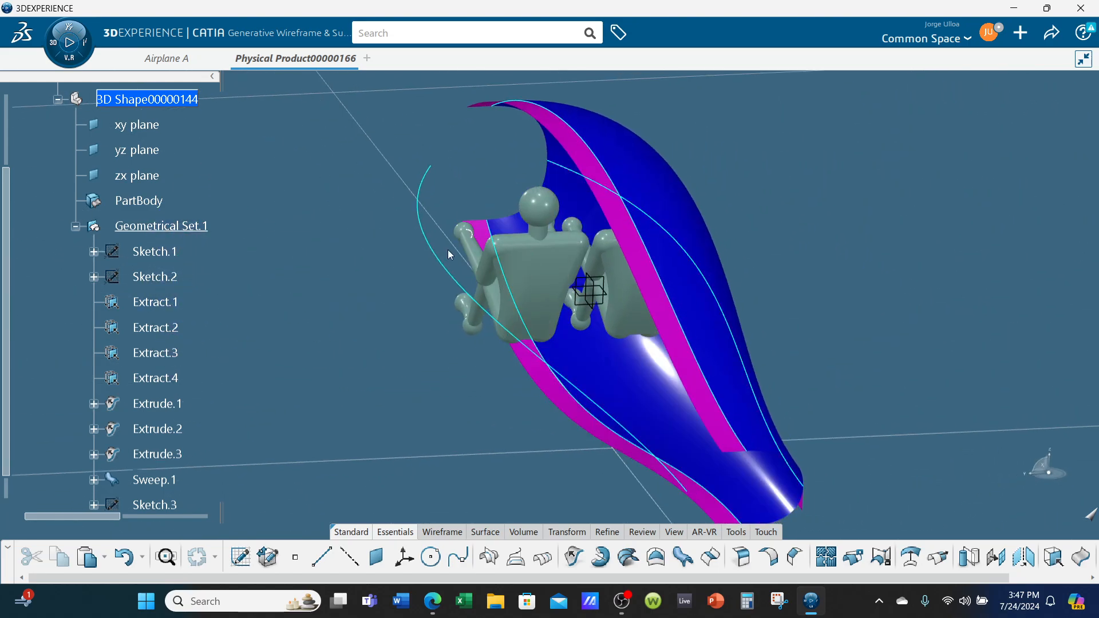
pyautogui.moveTo(661, 205); pyautogui.dragTo(745, 475, button='middle')
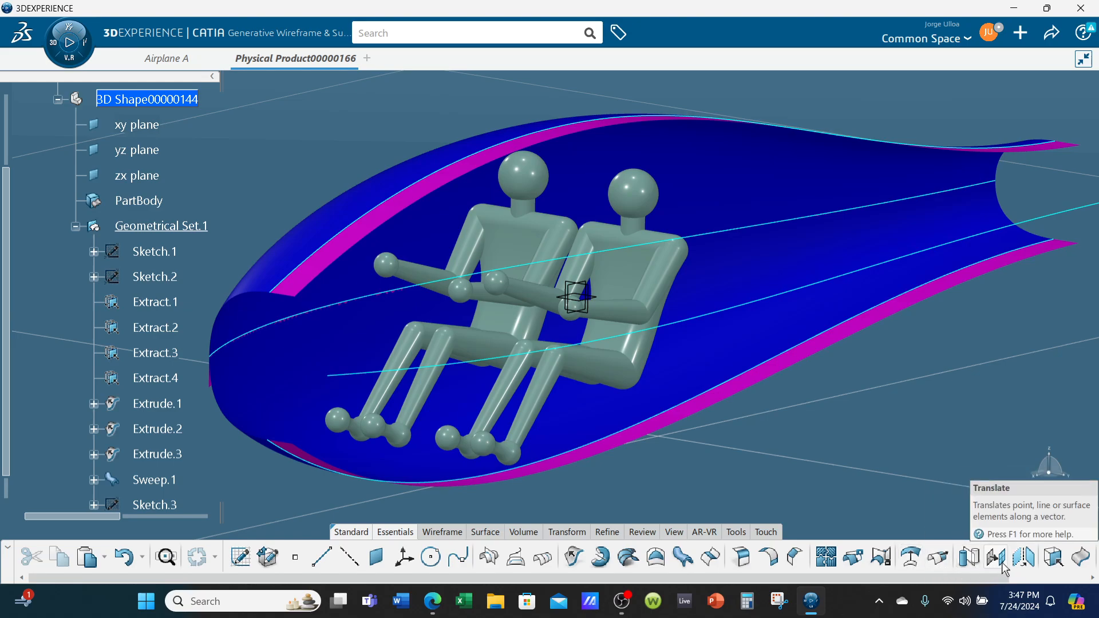
pyautogui.click(969, 556)
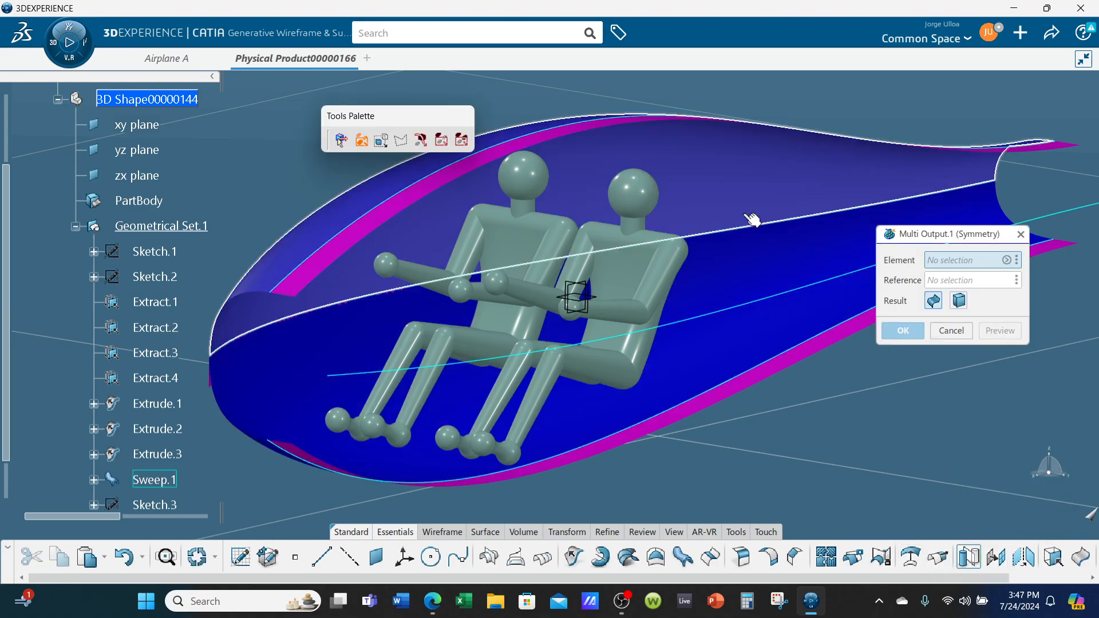
pyautogui.click(710, 187)
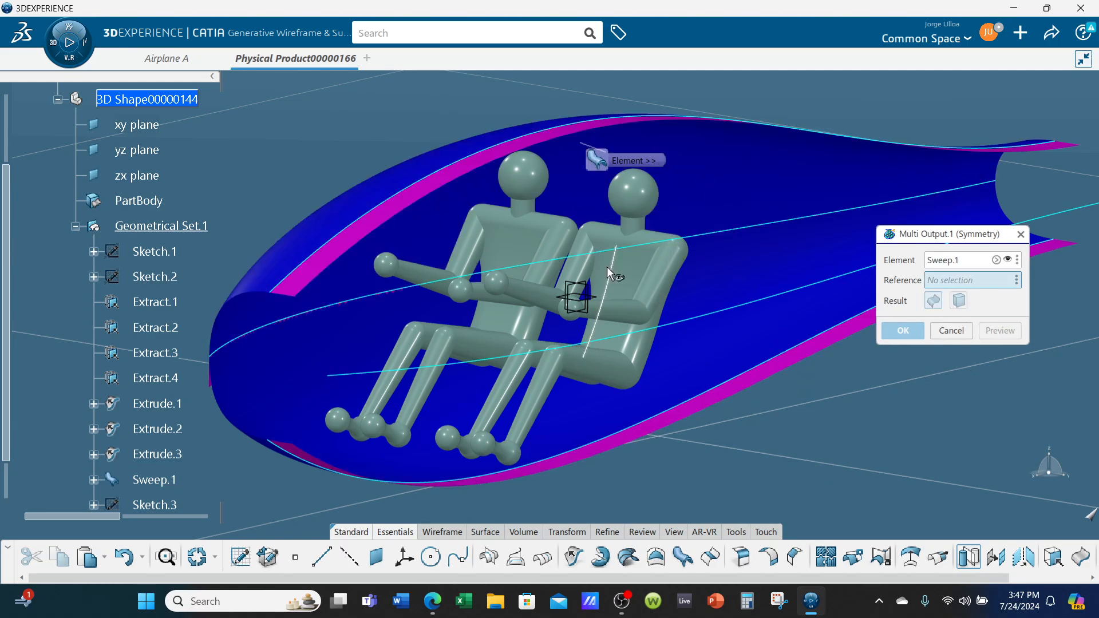
pyautogui.click(589, 292)
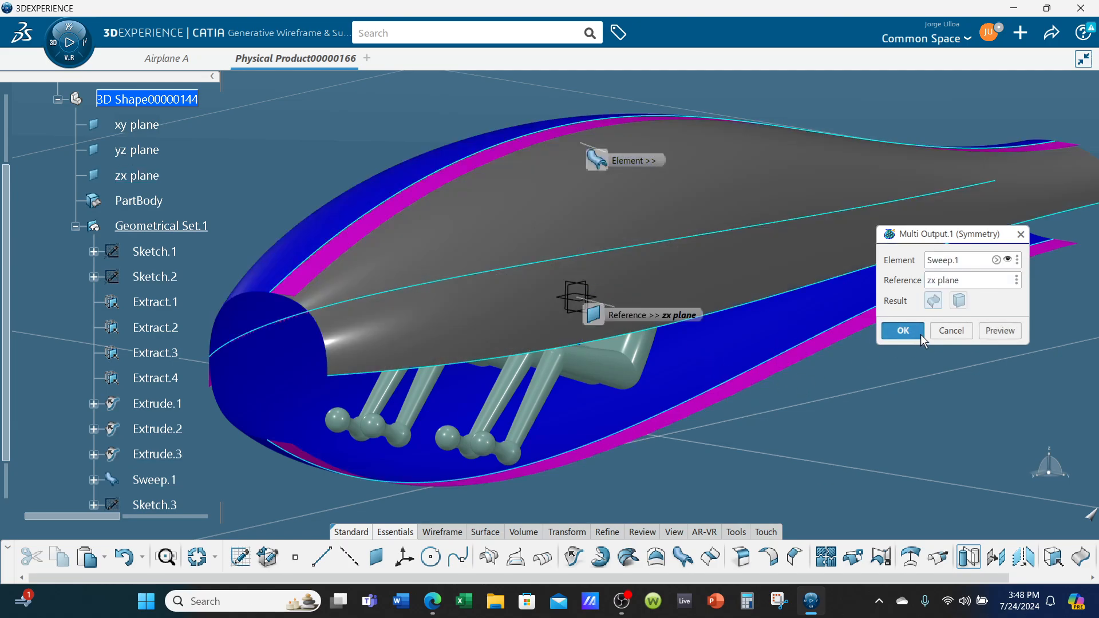
pyautogui.click(903, 331)
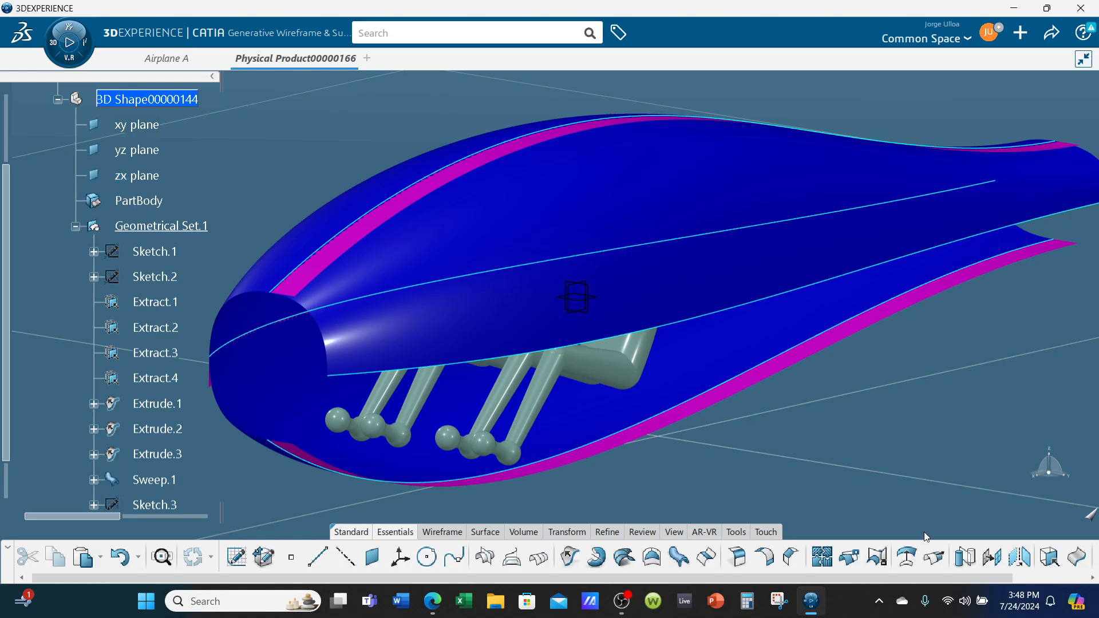
# Mirror the lower swept surface, Sweep.2, about the zx plane with Symmetry
pyautogui.click(965, 558)
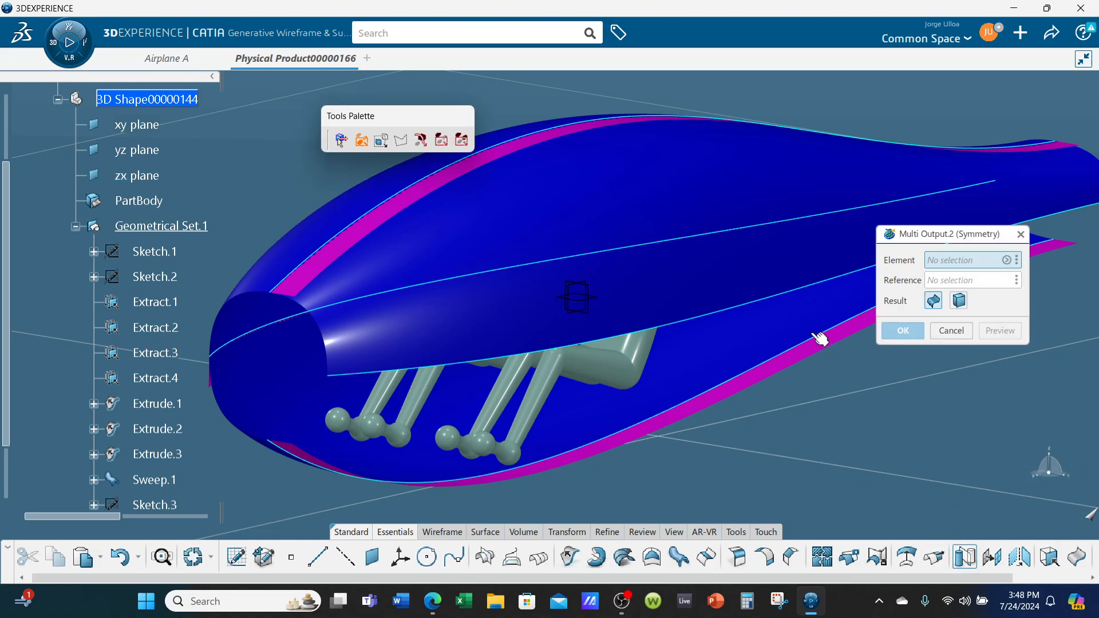
pyautogui.click(604, 267)
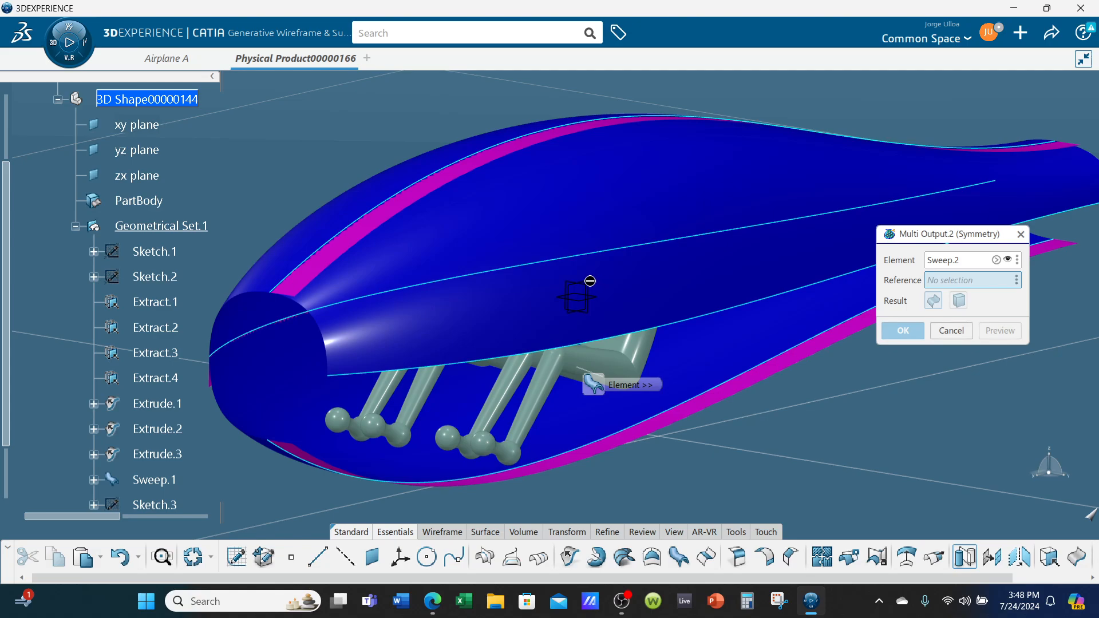
pyautogui.click(595, 285)
pyautogui.click(902, 331)
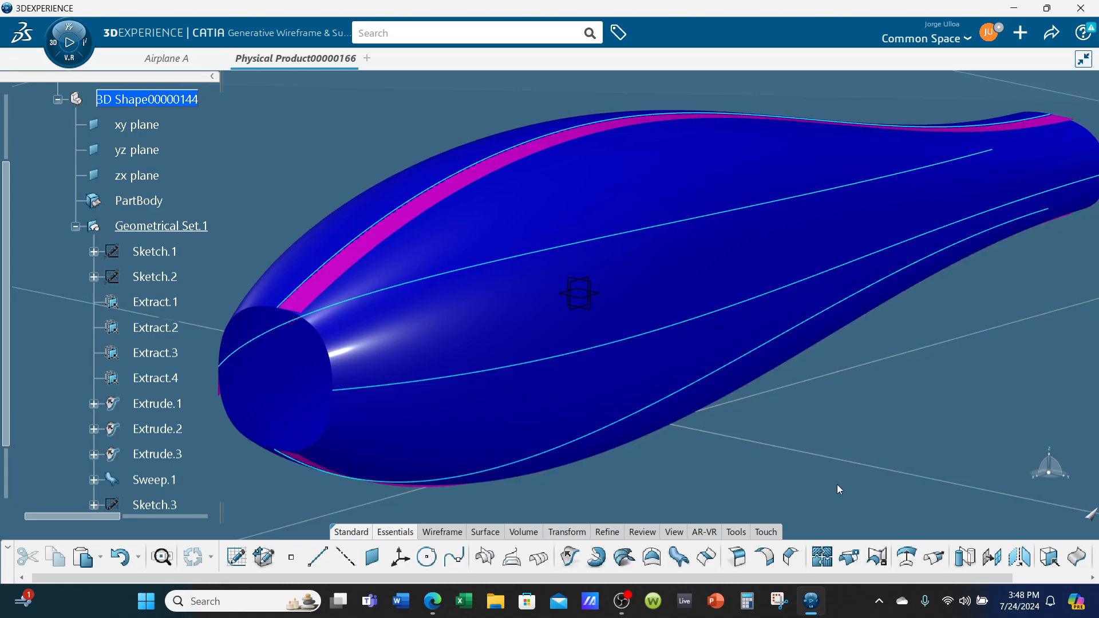
# Join Symmetry.1, Sweep.1, Symmetry.2 and Sweep.2 into a single fuselage surface
pyautogui.moveTo(822, 560); pyautogui.dragTo(801, 555)
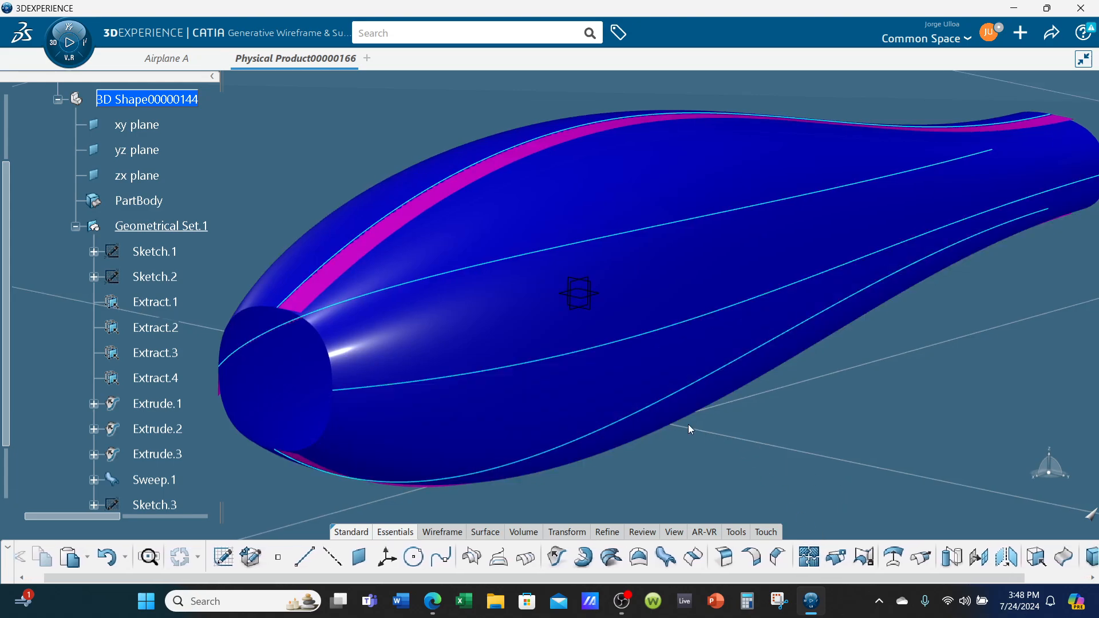
pyautogui.click(542, 410)
pyautogui.click(478, 309)
pyautogui.click(308, 248)
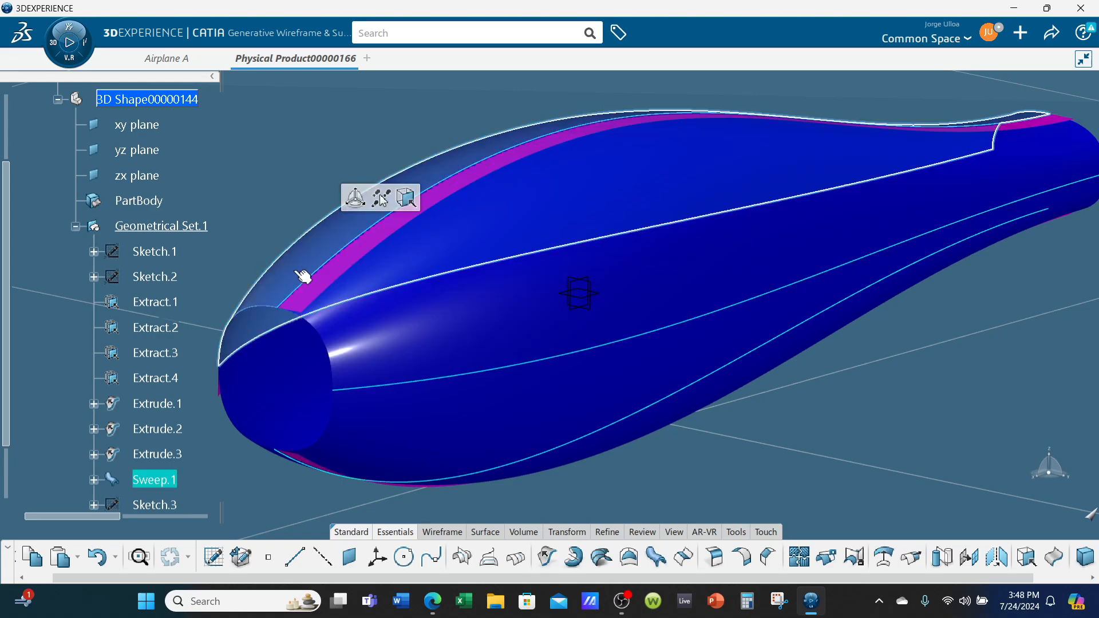
pyautogui.click(294, 370)
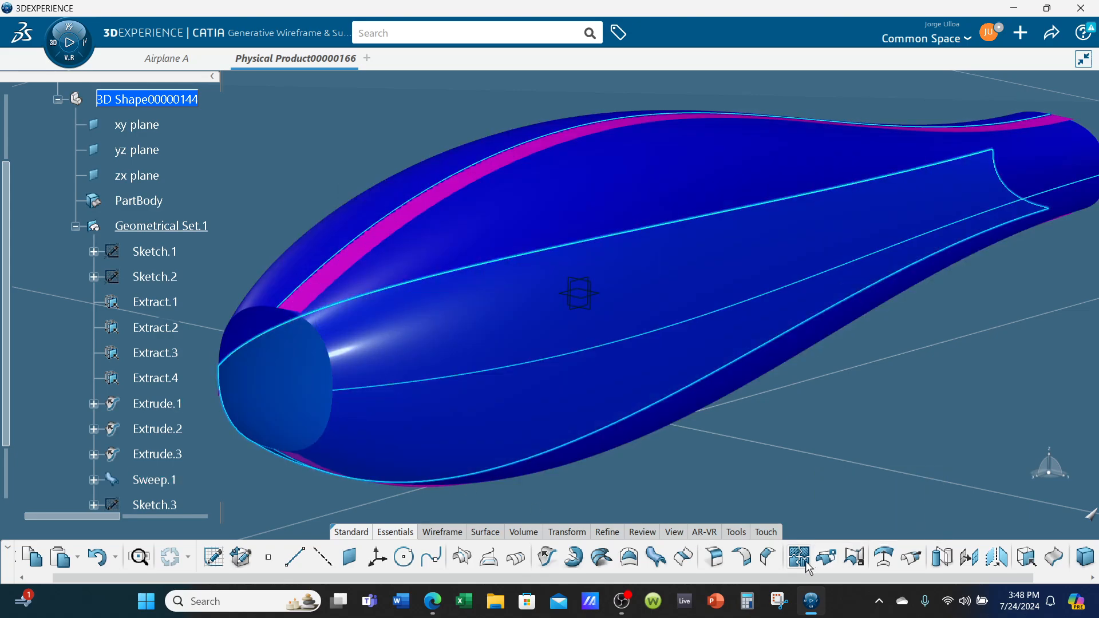
pyautogui.click(436, 238)
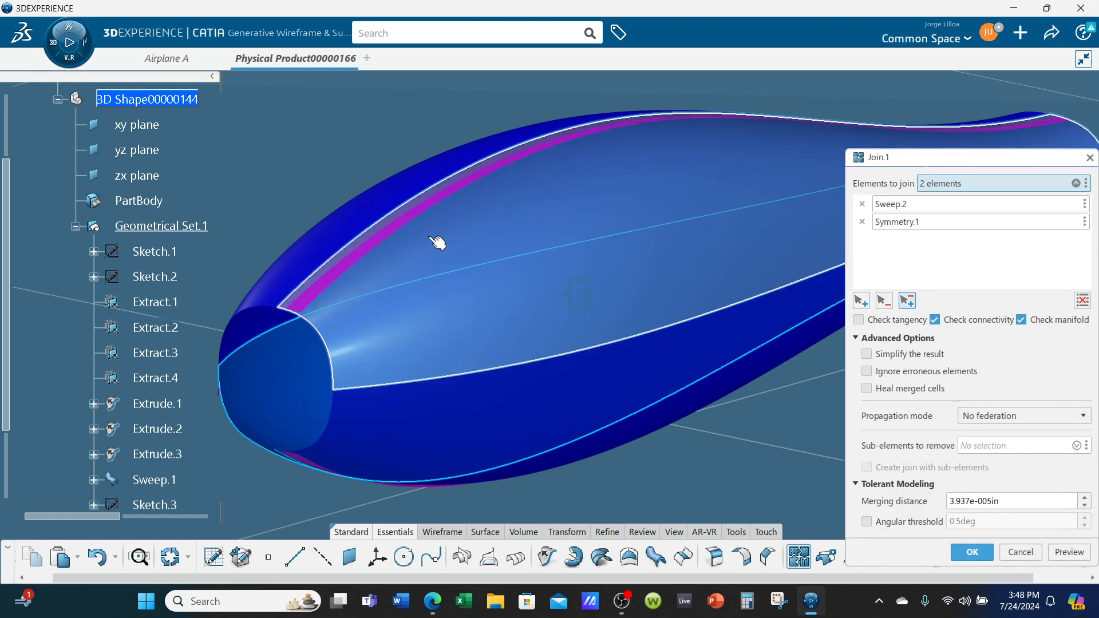
pyautogui.click(349, 232)
pyautogui.click(298, 389)
pyautogui.click(560, 471)
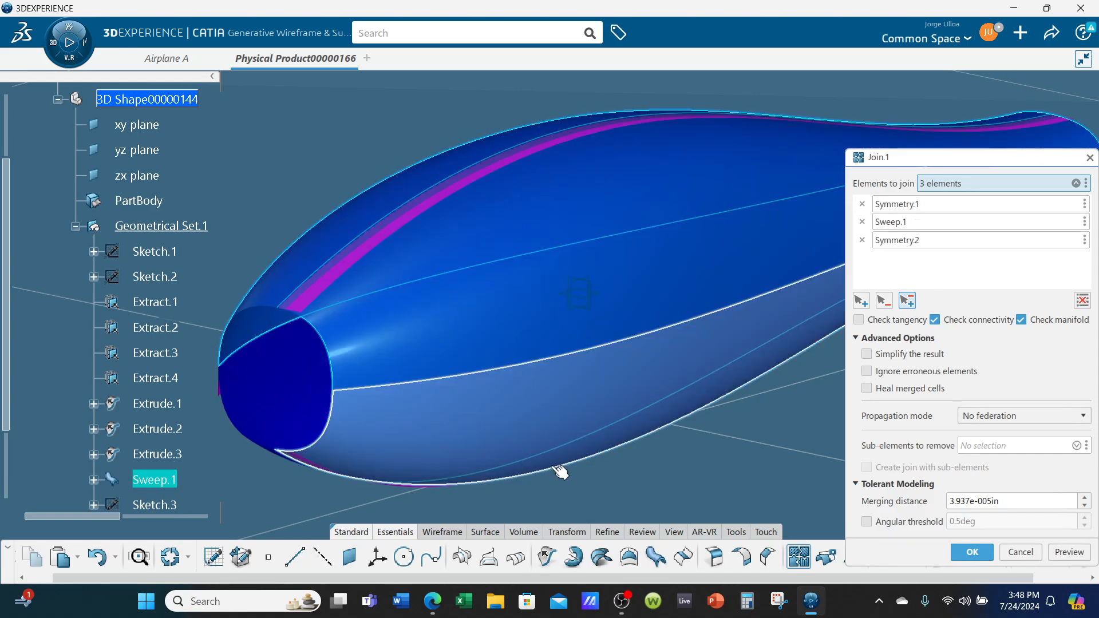
pyautogui.click(292, 394)
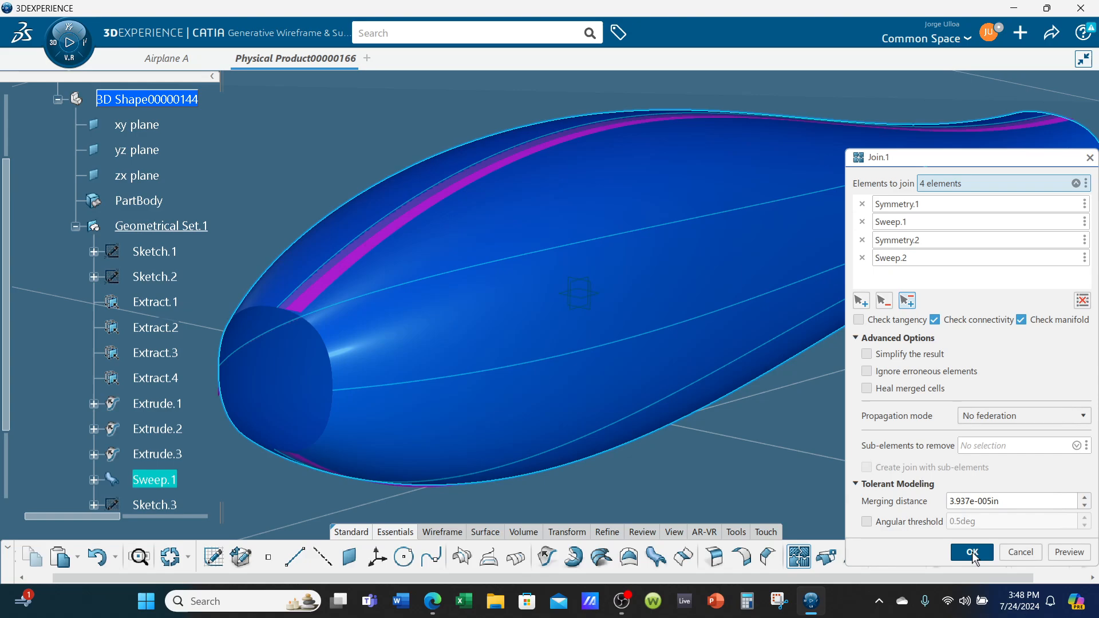
pyautogui.click(972, 552)
# Hide the extruded strips Extrude.1, Extrude.2 and Extrude.3
pyautogui.scroll(-5, 128, 355)
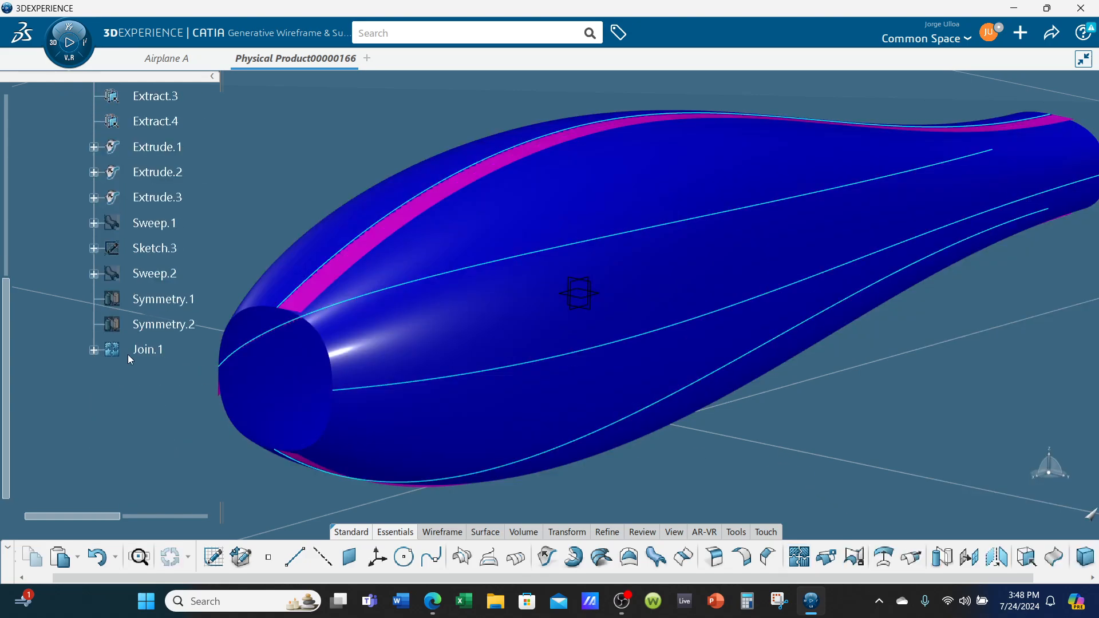
pyautogui.click(150, 350)
pyautogui.moveTo(161, 372); pyautogui.dragTo(318, 396, button='middle')
pyautogui.click(808, 506)
pyautogui.moveTo(807, 506); pyautogui.dragTo(761, 485, button='middle')
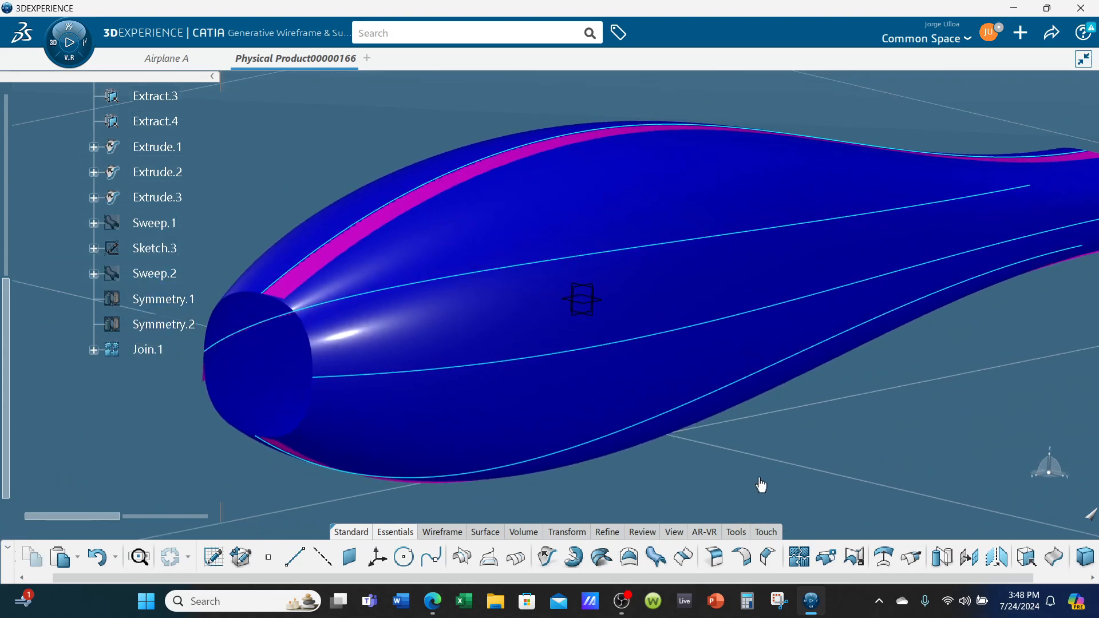
pyautogui.click(163, 198)
pyautogui.keyDown('ctrl'); pyautogui.click(157, 171); pyautogui.keyUp('ctrl')
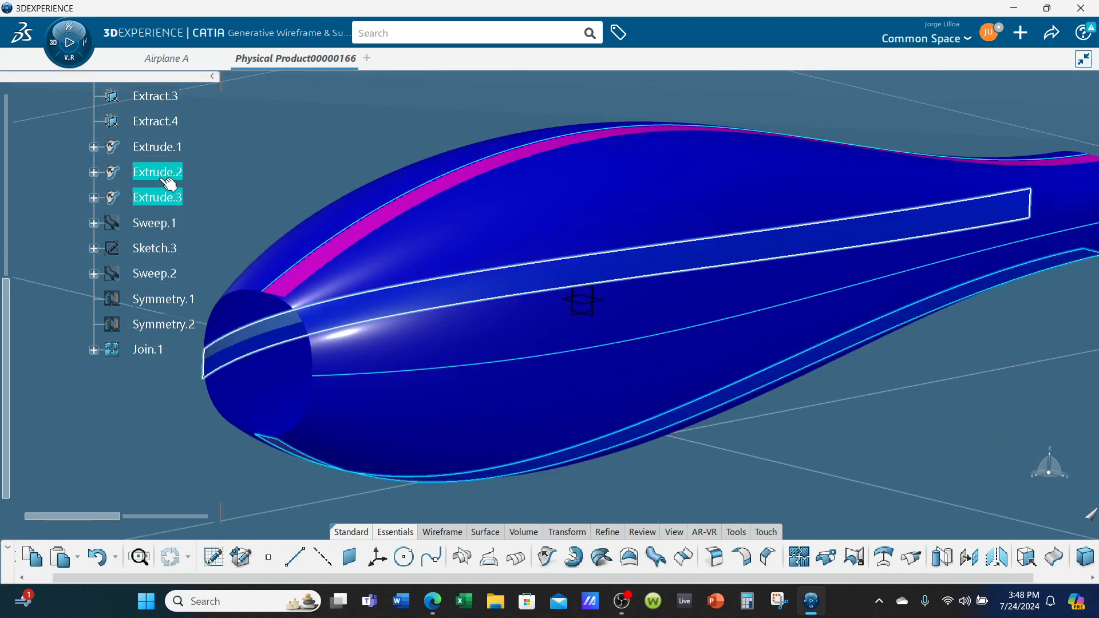
pyautogui.keyDown('ctrl'); pyautogui.click(165, 147); pyautogui.keyUp('ctrl')
pyautogui.rightClick(165, 147)
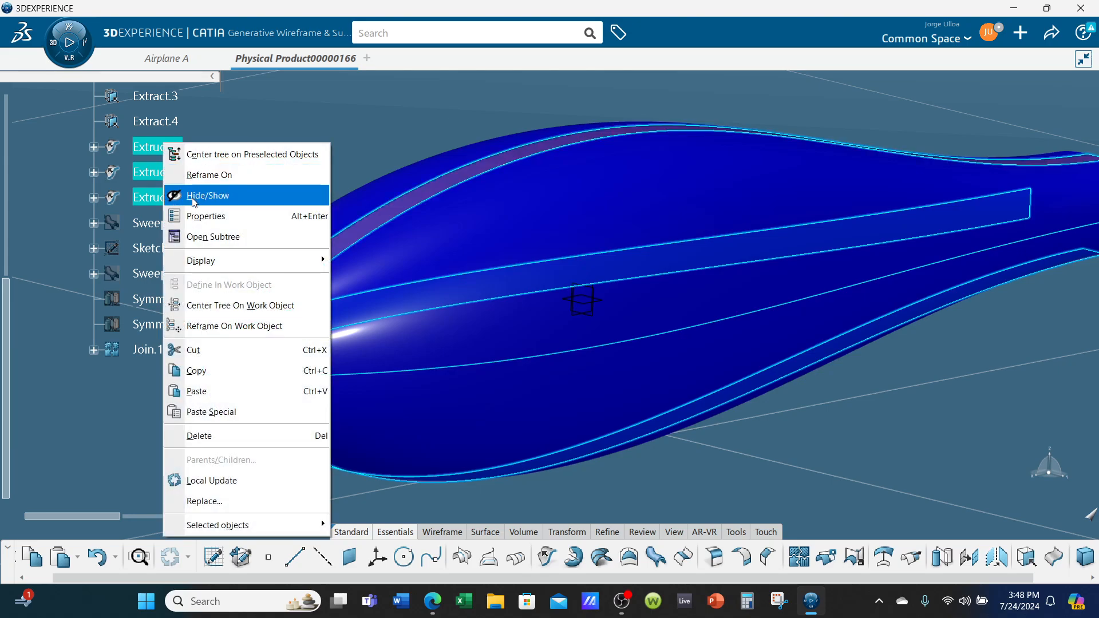
pyautogui.click(207, 195)
# Set the fill transparency of the joined fuselage surface, Join.1, to 15
pyautogui.moveTo(364, 291); pyautogui.dragTo(266, 375, button='middle')
pyautogui.rightClick(141, 351)
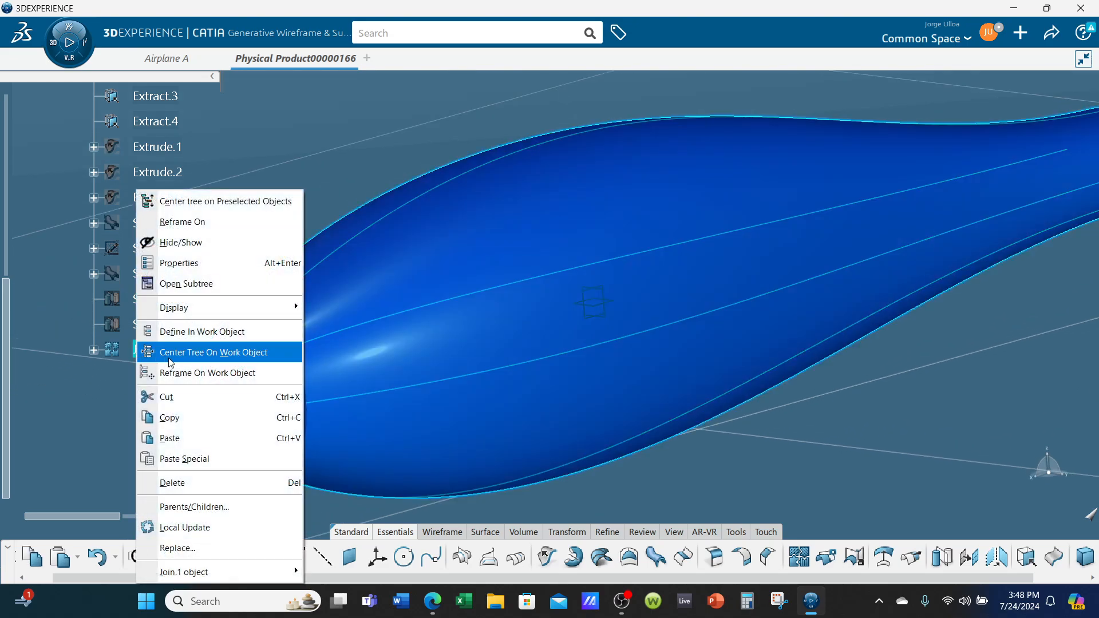
pyautogui.click(165, 267)
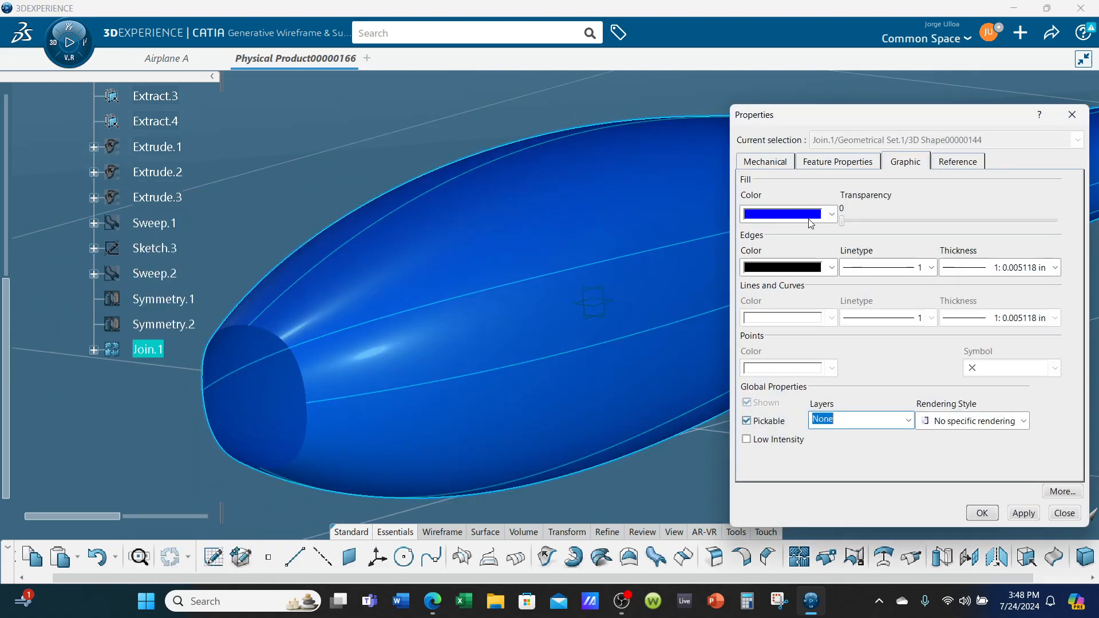
pyautogui.moveTo(842, 221); pyautogui.dragTo(850, 223)
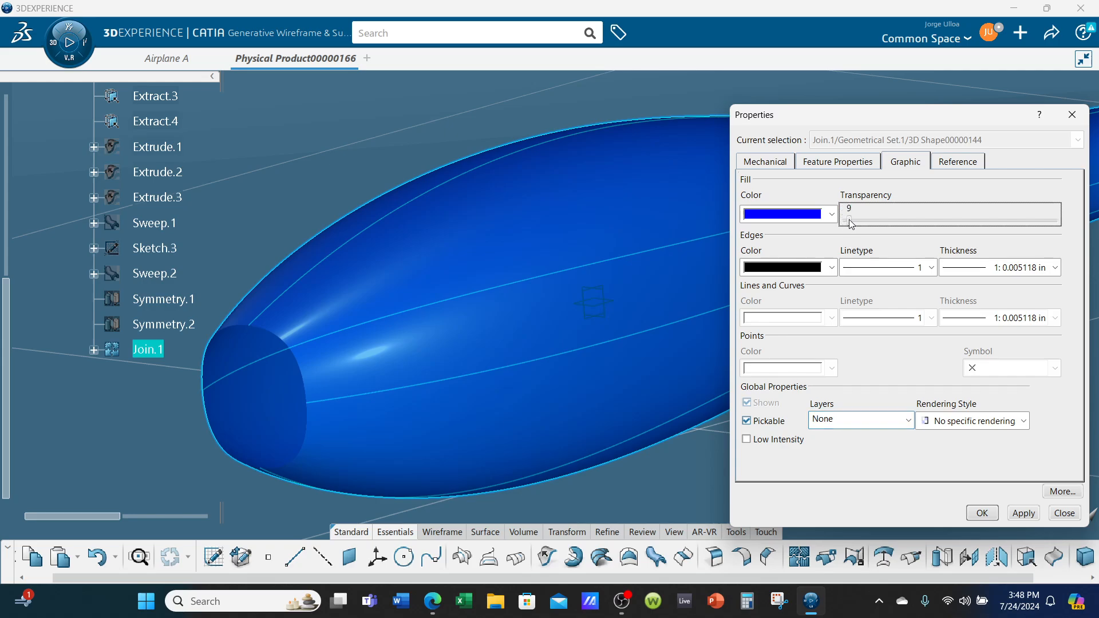
pyautogui.click(981, 513)
# Extract the nose opening's edge of Join.1 with Tangent continuity propagation
pyautogui.moveTo(734, 430); pyautogui.dragTo(662, 436, button='middle')
pyautogui.moveTo(385, 444); pyautogui.dragTo(368, 405, button='middle')
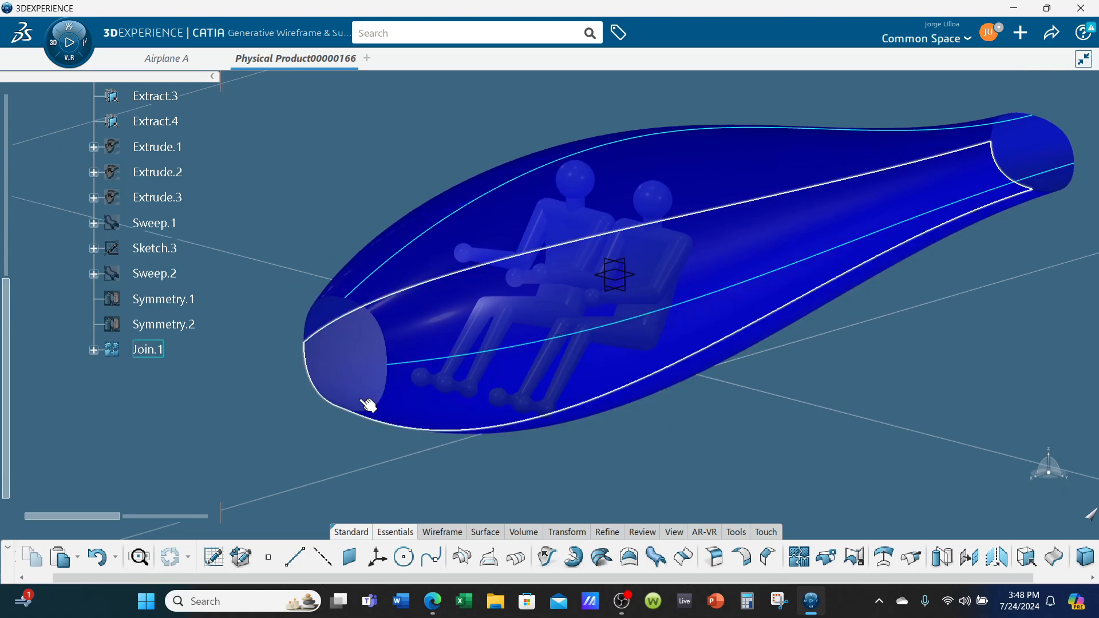
pyautogui.click(388, 404)
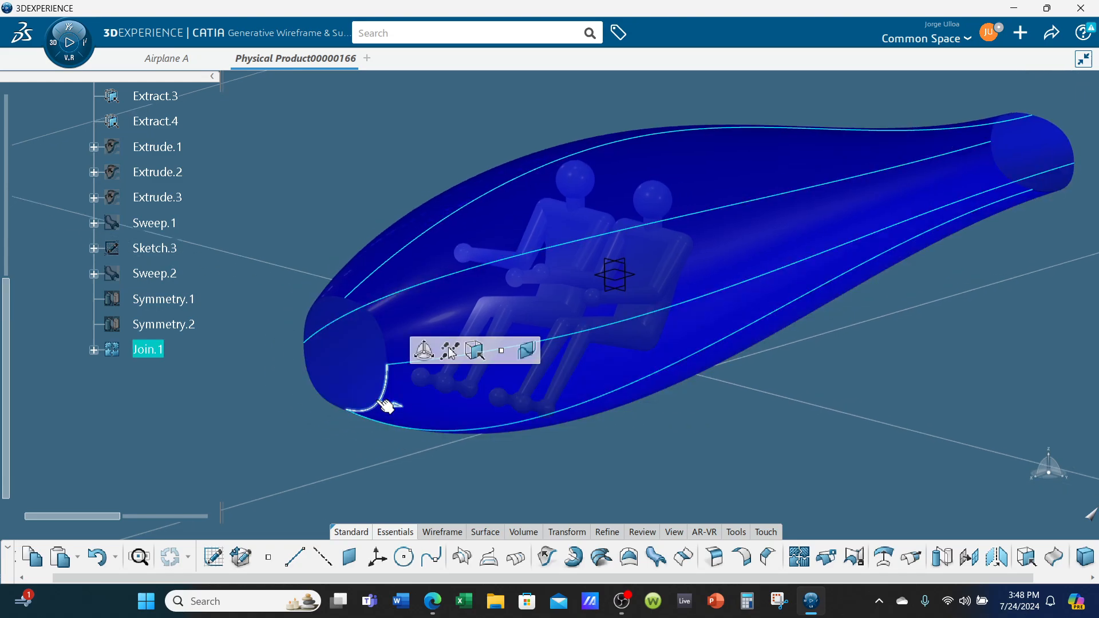
pyautogui.click(475, 357)
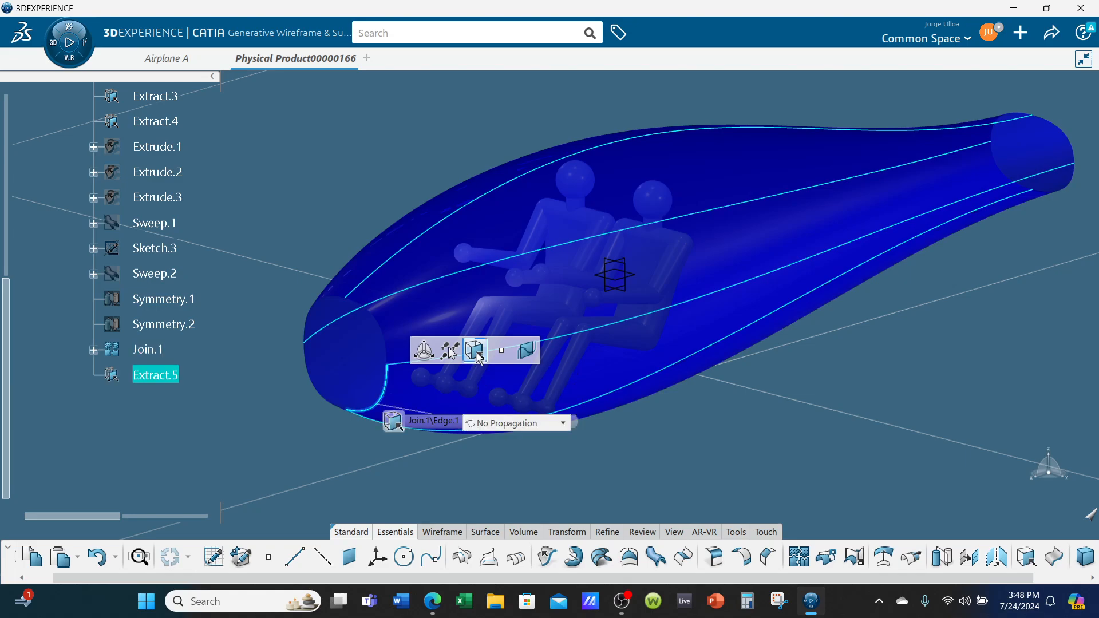
pyautogui.click(518, 424)
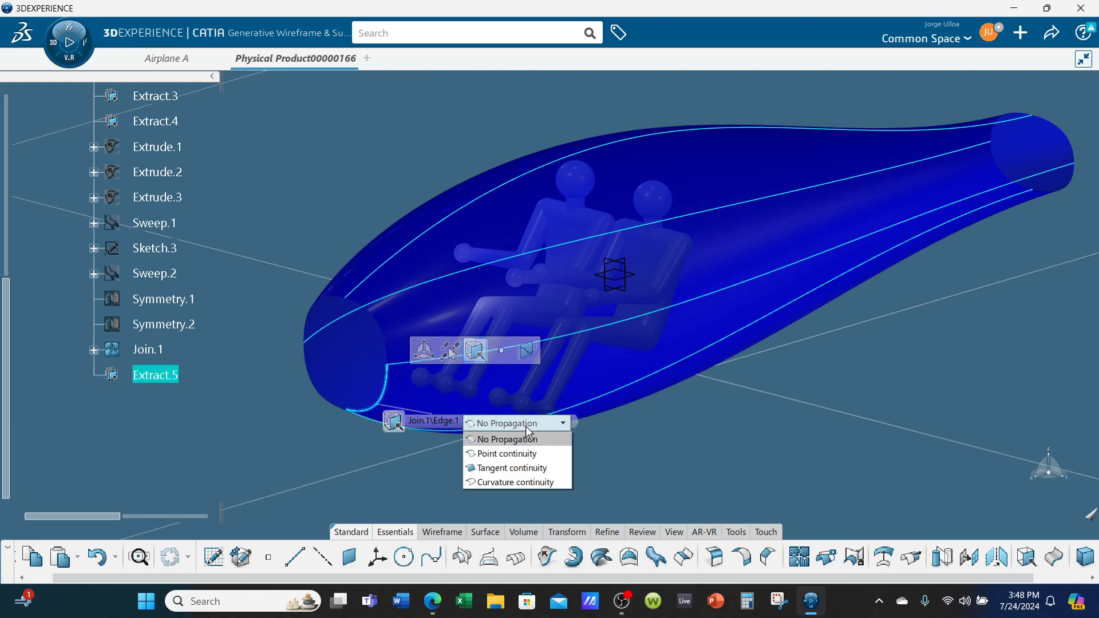
pyautogui.click(515, 468)
pyautogui.click(551, 441)
pyautogui.moveTo(551, 441)
pyautogui.mouseDown(button='middle')
pyautogui.moveTo(435, 365)
pyautogui.moveTo(657, 300)
pyautogui.mouseUp(button='middle')
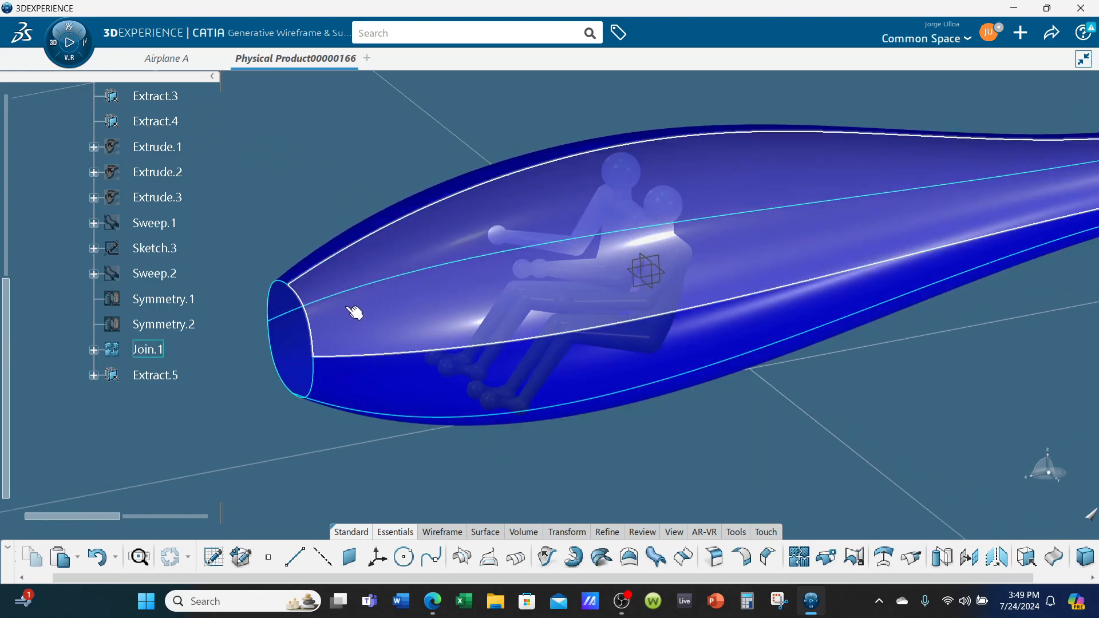
# Preview a Fill surface closing the nose opening, with Extract.5 as outer boundary and Join.1 as support
pyautogui.click(319, 243)
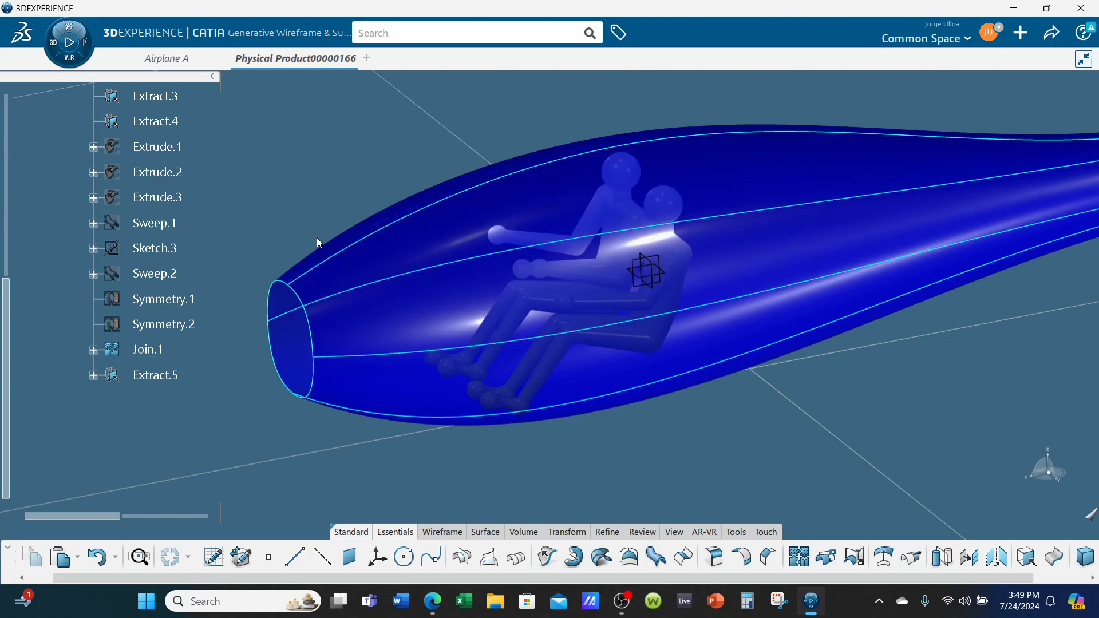
pyautogui.click(290, 340)
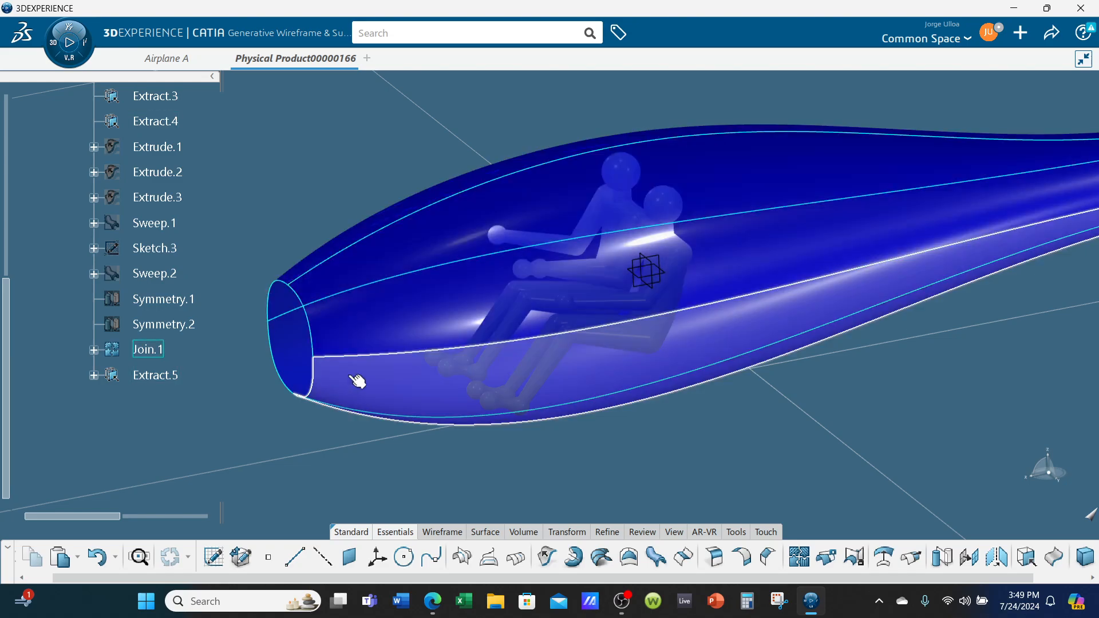
pyautogui.moveTo(372, 395); pyautogui.dragTo(644, 515, button='middle')
pyautogui.click(628, 557)
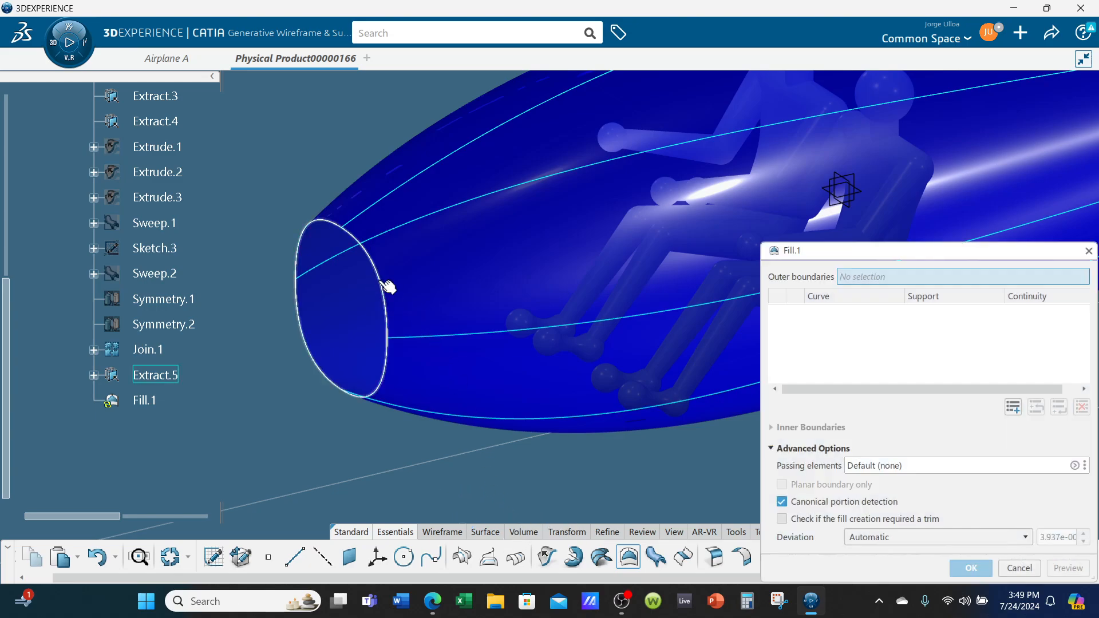
pyautogui.click(377, 283)
pyautogui.moveTo(397, 431); pyautogui.dragTo(468, 400, button='middle')
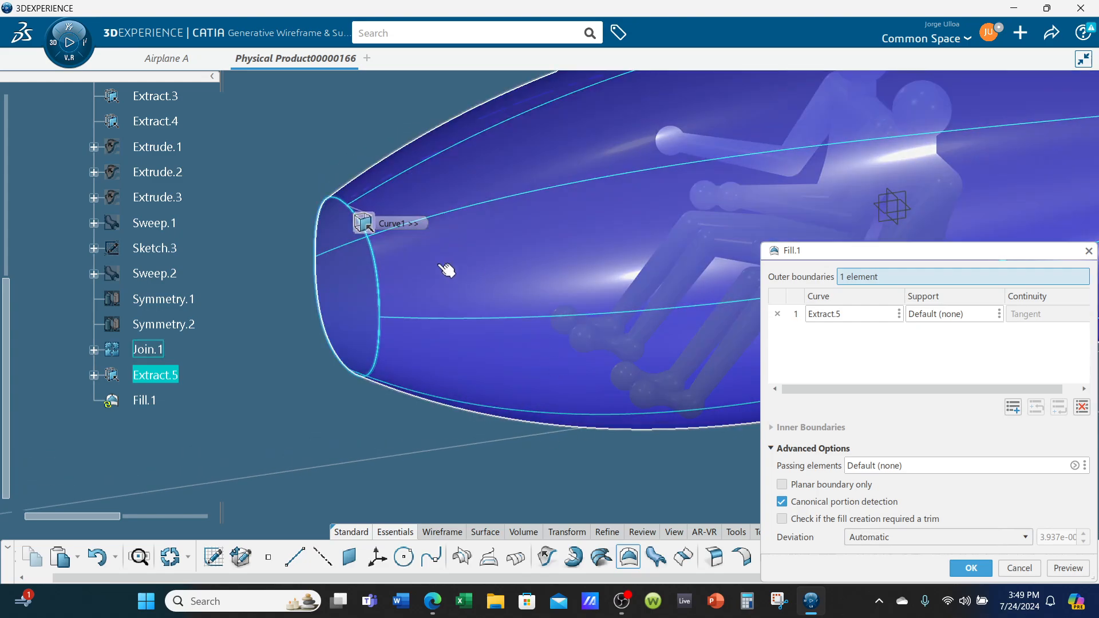
pyautogui.click(445, 271)
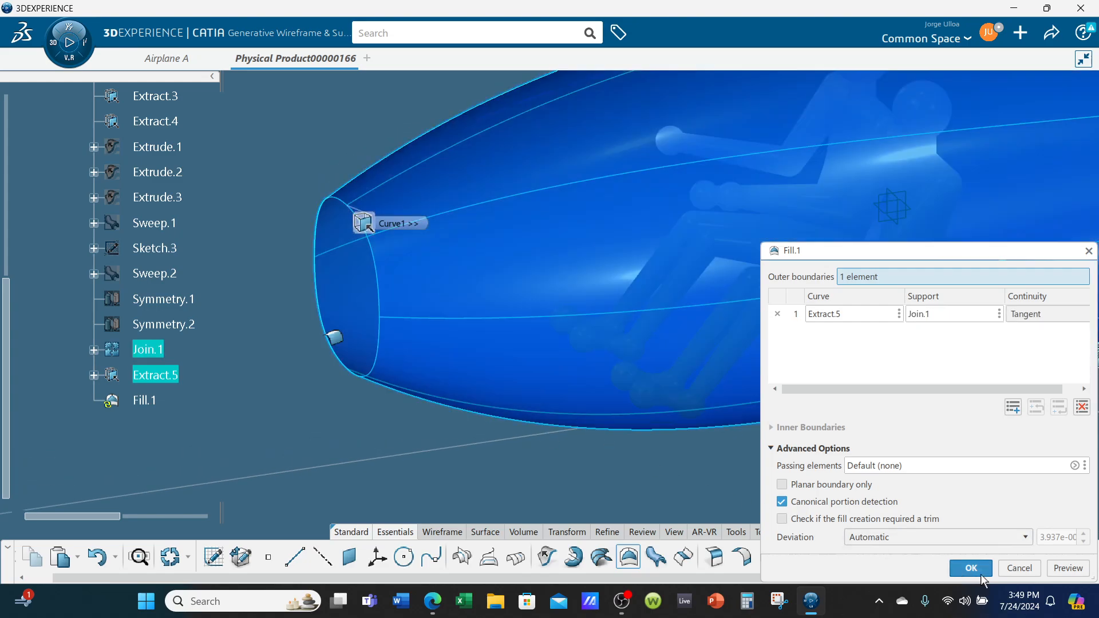
pyautogui.click(1059, 571)
# Set the nose fill's continuity with Join.1 to Curvature and create the surface
pyautogui.moveTo(503, 345); pyautogui.dragTo(441, 324, button='middle')
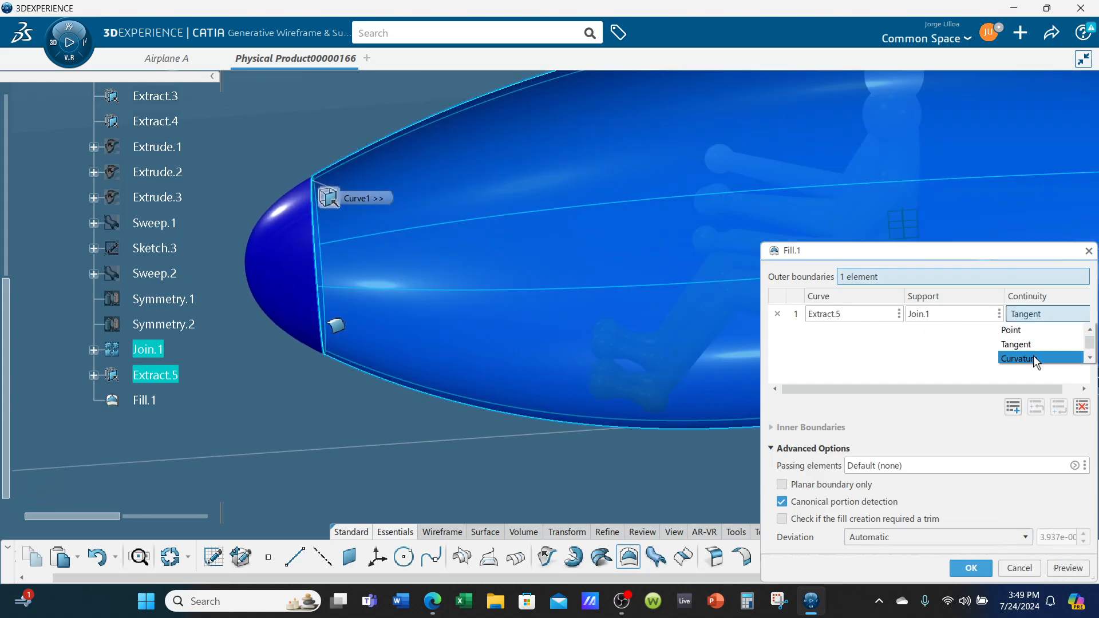
pyautogui.click(1033, 358)
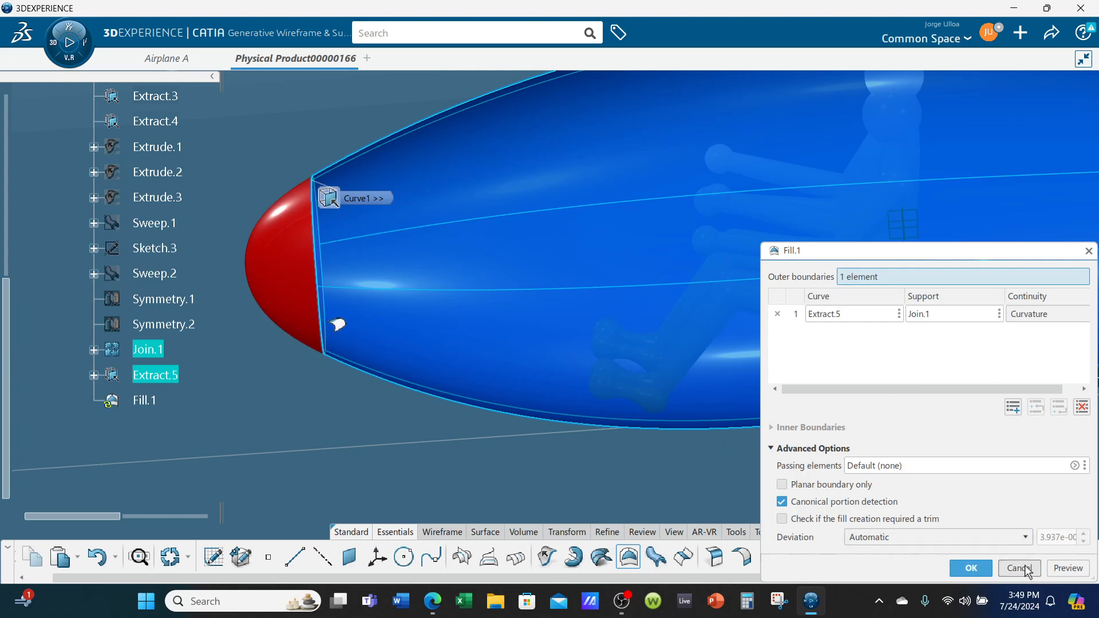
pyautogui.click(1062, 570)
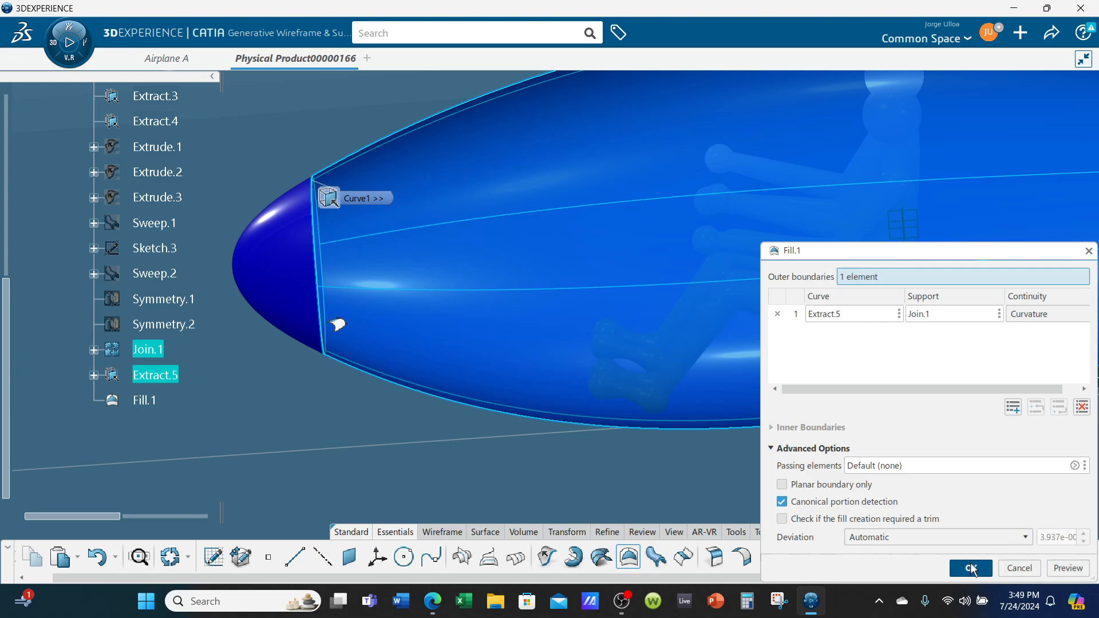
pyautogui.click(972, 569)
# Create a coordinate point near the nose at X 82 in, Y 0 in, Z 0 in
pyautogui.moveTo(520, 395); pyautogui.dragTo(580, 395, button='middle')
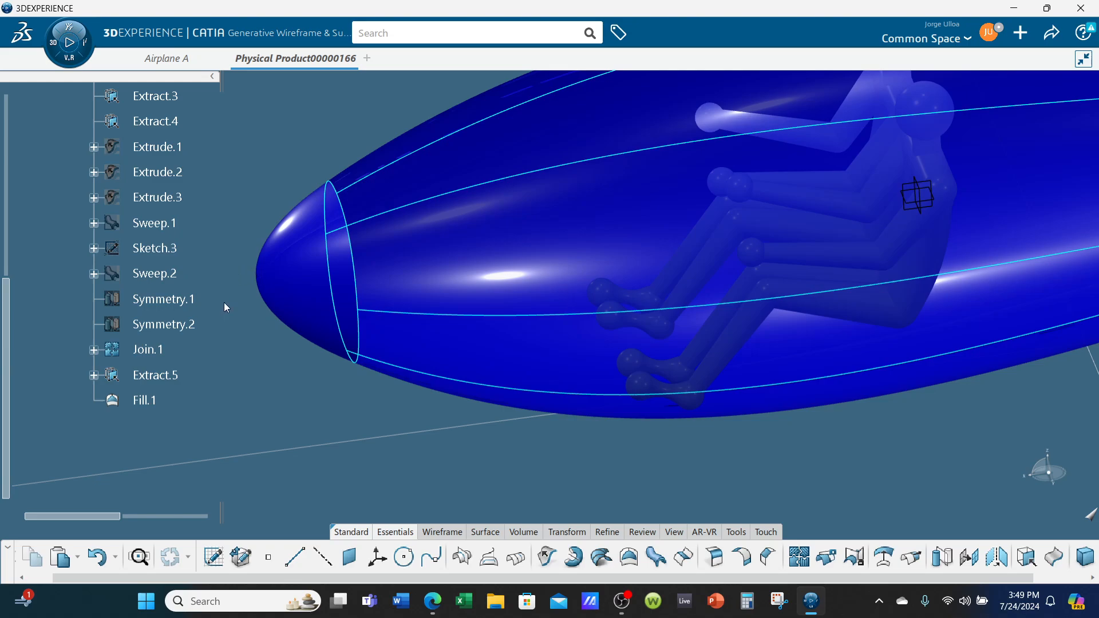
pyautogui.moveTo(226, 307); pyautogui.dragTo(712, 423, button='middle')
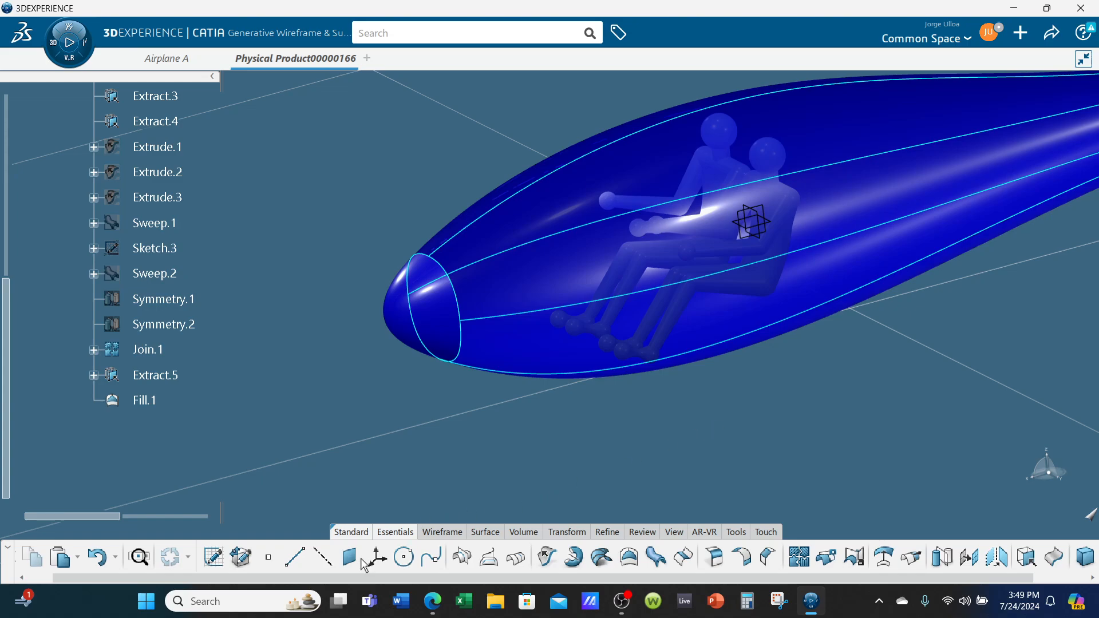
pyautogui.click(268, 557)
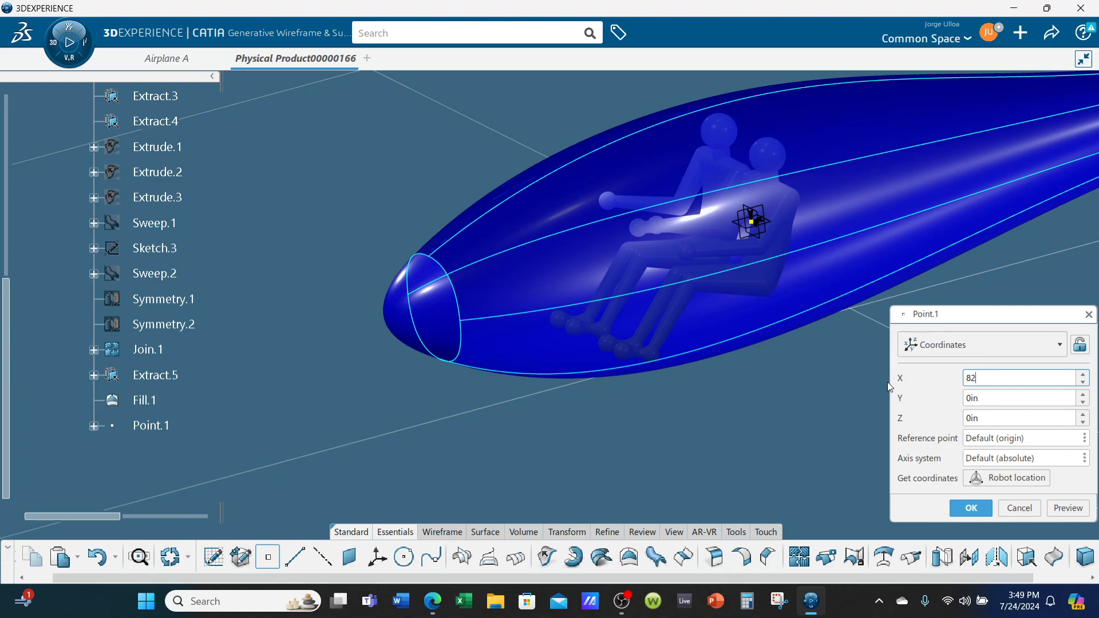
pyautogui.click(1068, 509)
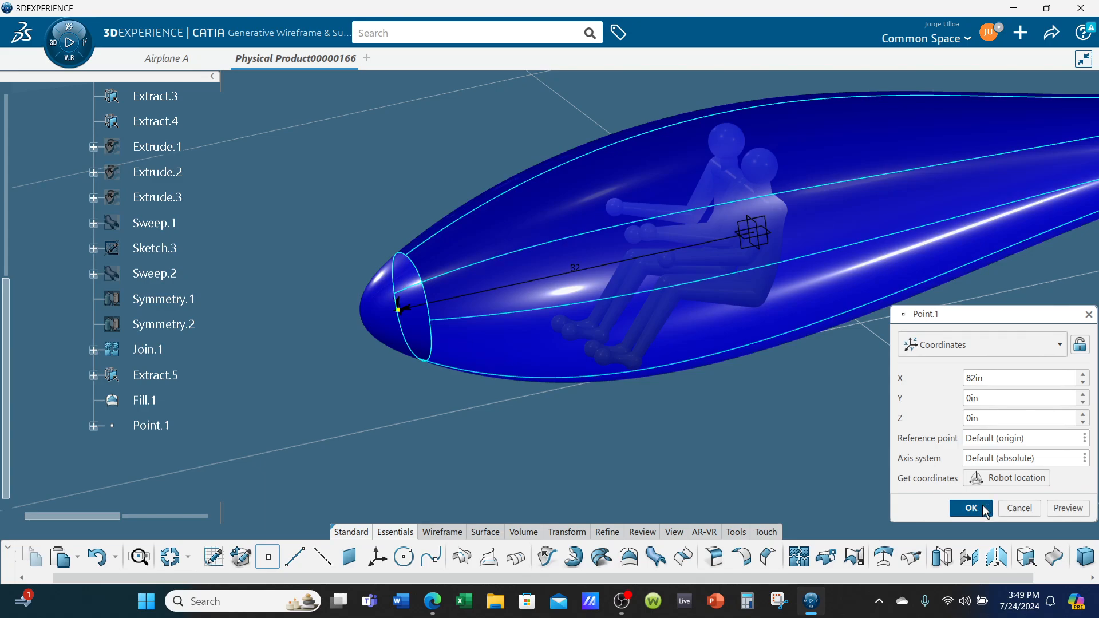
pyautogui.click(971, 508)
# Edit the nose fill, Fill.1, to use Point.1 as its passing element
pyautogui.scroll(5, 626, 444)
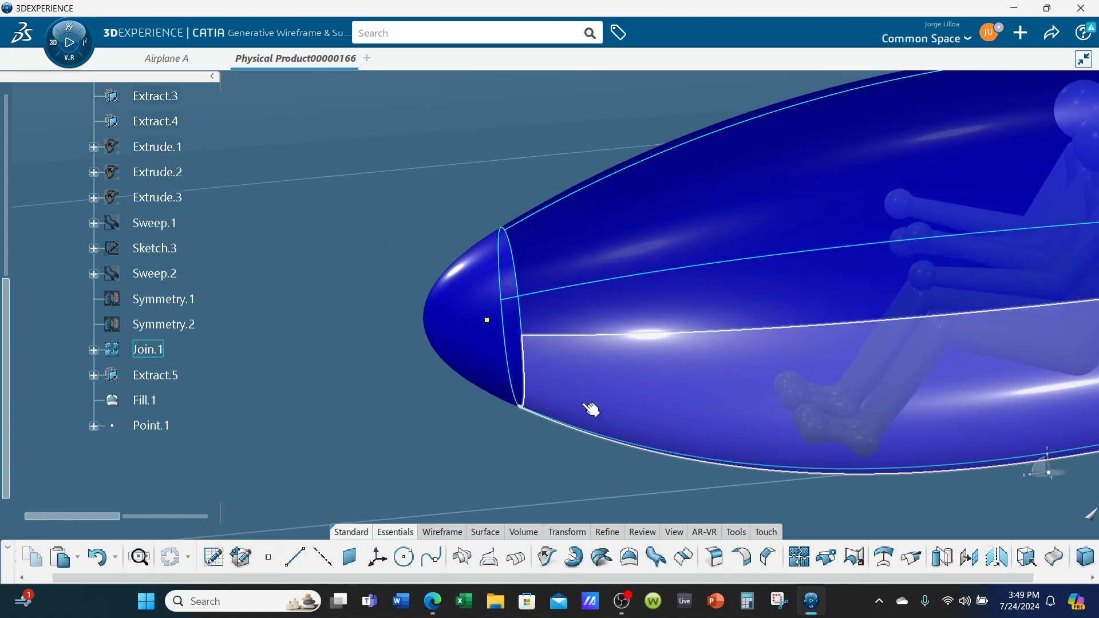
pyautogui.moveTo(591, 409); pyautogui.dragTo(564, 396, button='middle')
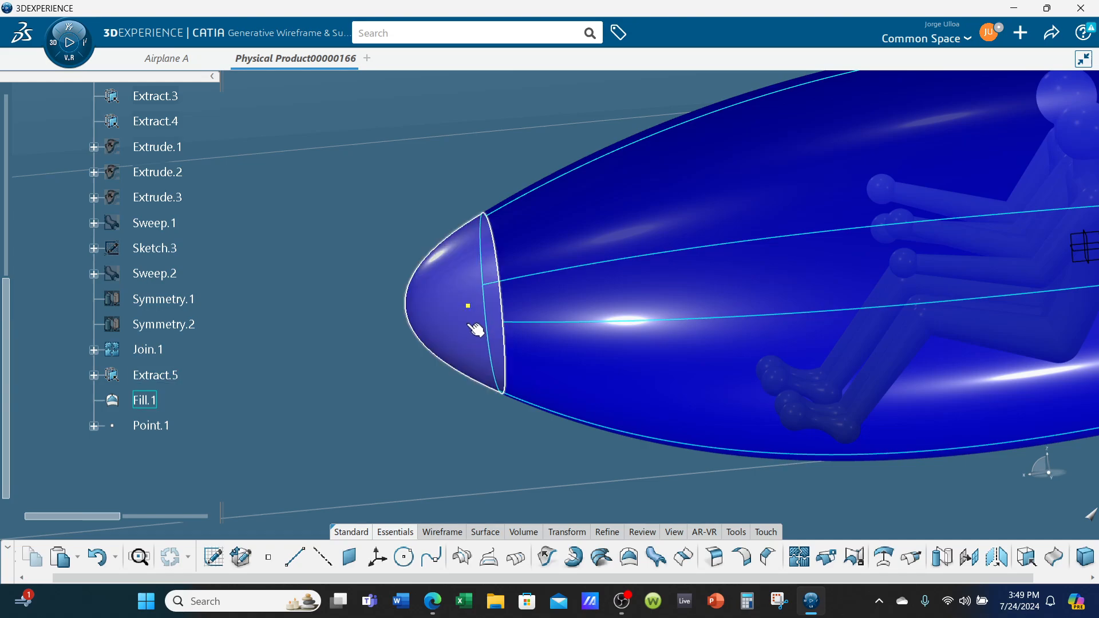
pyautogui.doubleClick(475, 329)
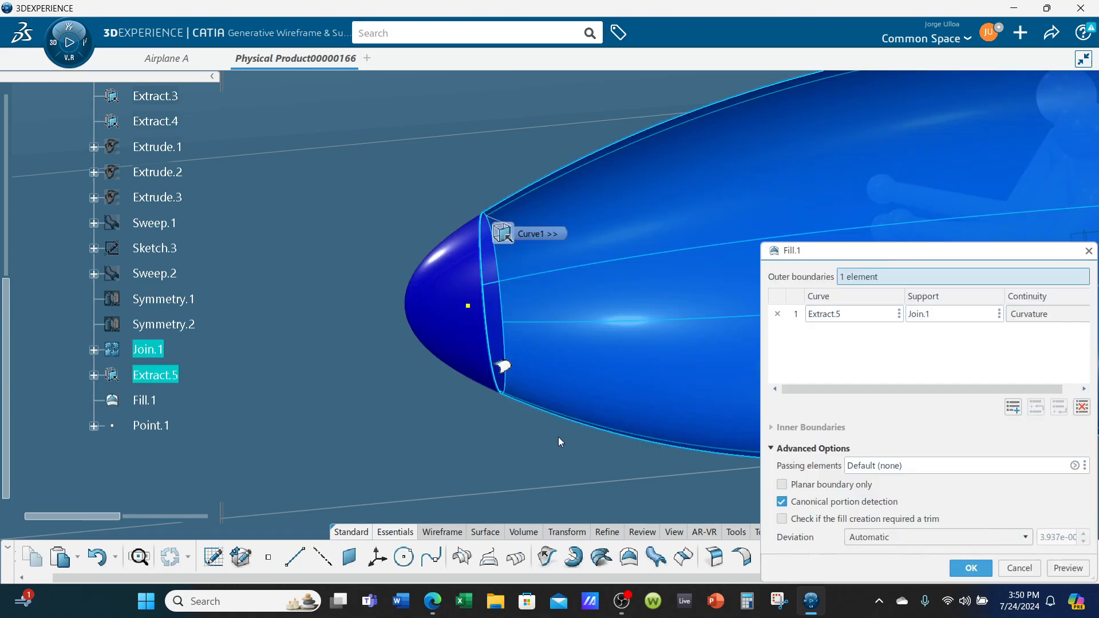
pyautogui.click(891, 466)
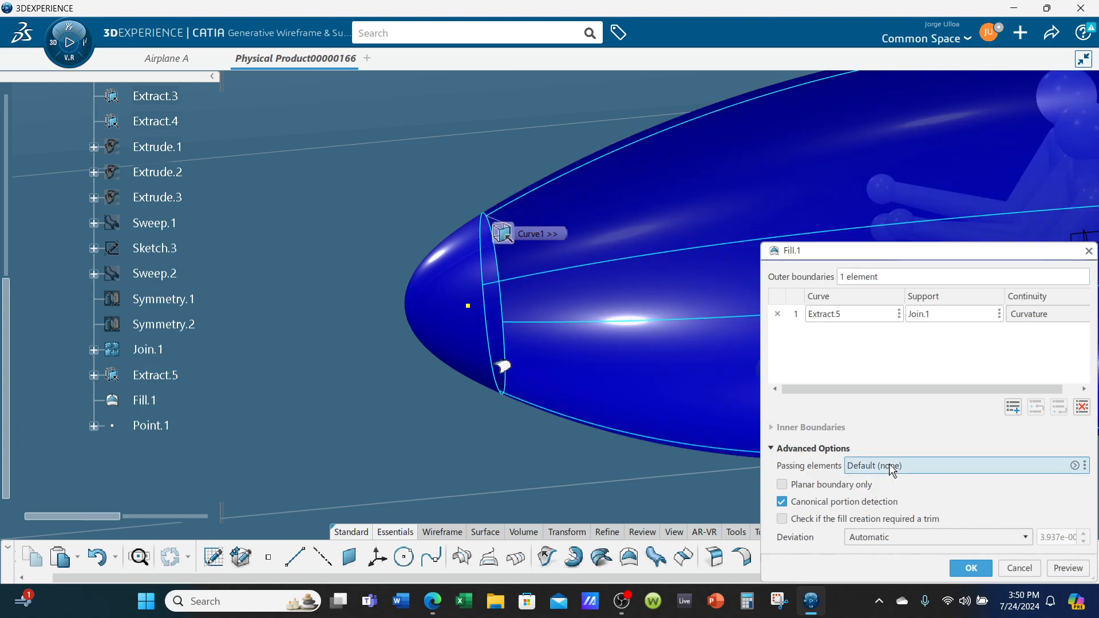
pyautogui.click(468, 306)
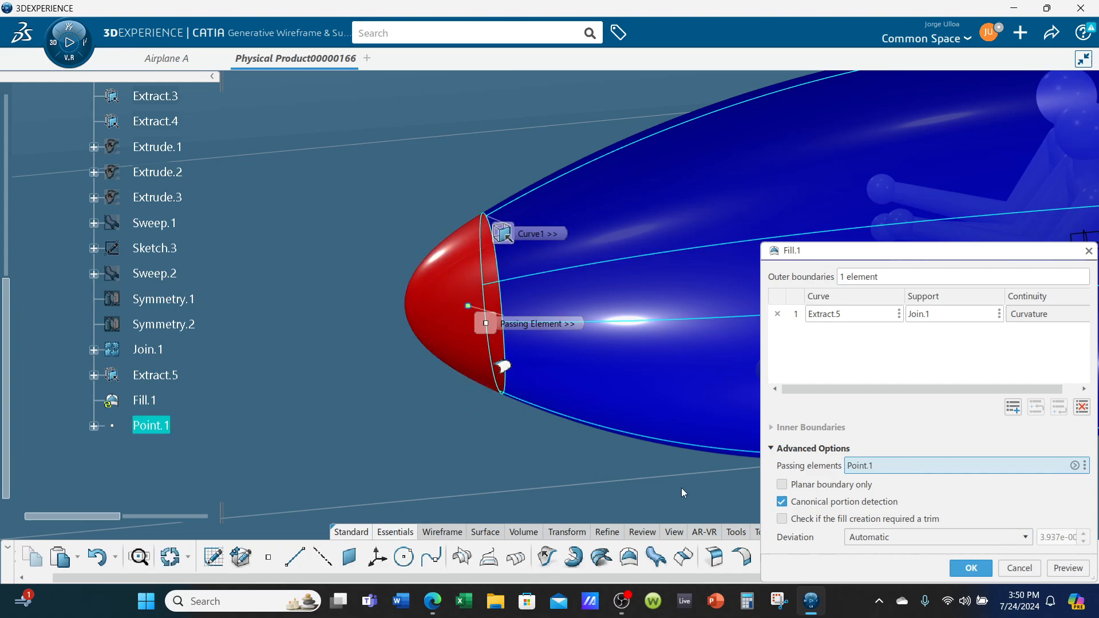
pyautogui.click(1061, 568)
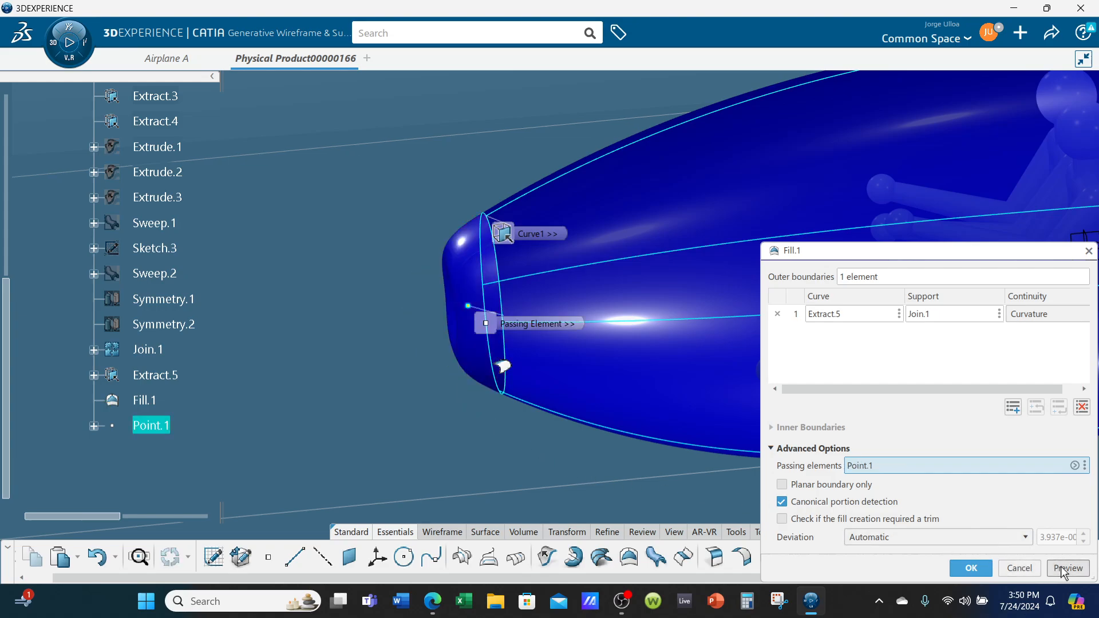
pyautogui.moveTo(342, 337); pyautogui.dragTo(557, 326, button='middle')
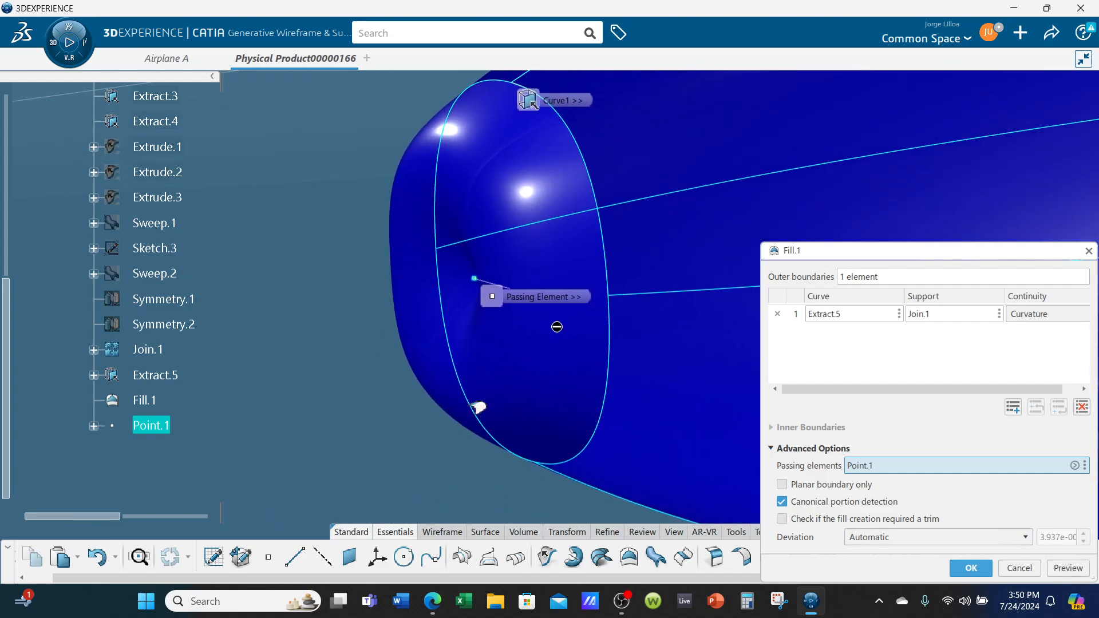
pyautogui.click(971, 568)
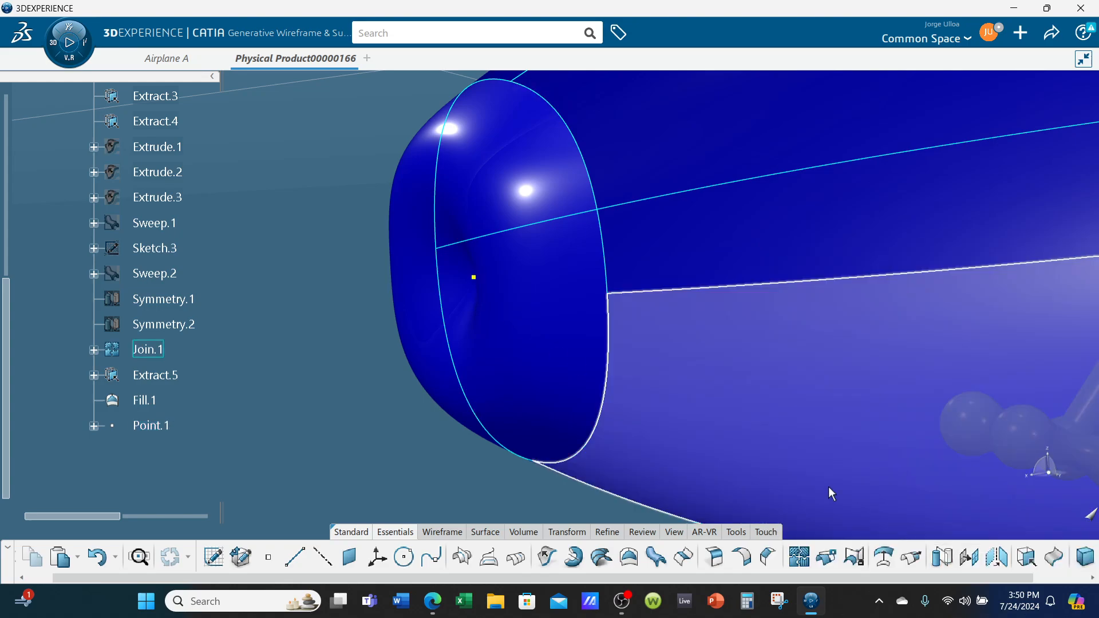
# Open Point.1 at the nose for editing and set its X coordinate's increment to 1 in
pyautogui.moveTo(829, 486); pyautogui.dragTo(536, 350, button='middle')
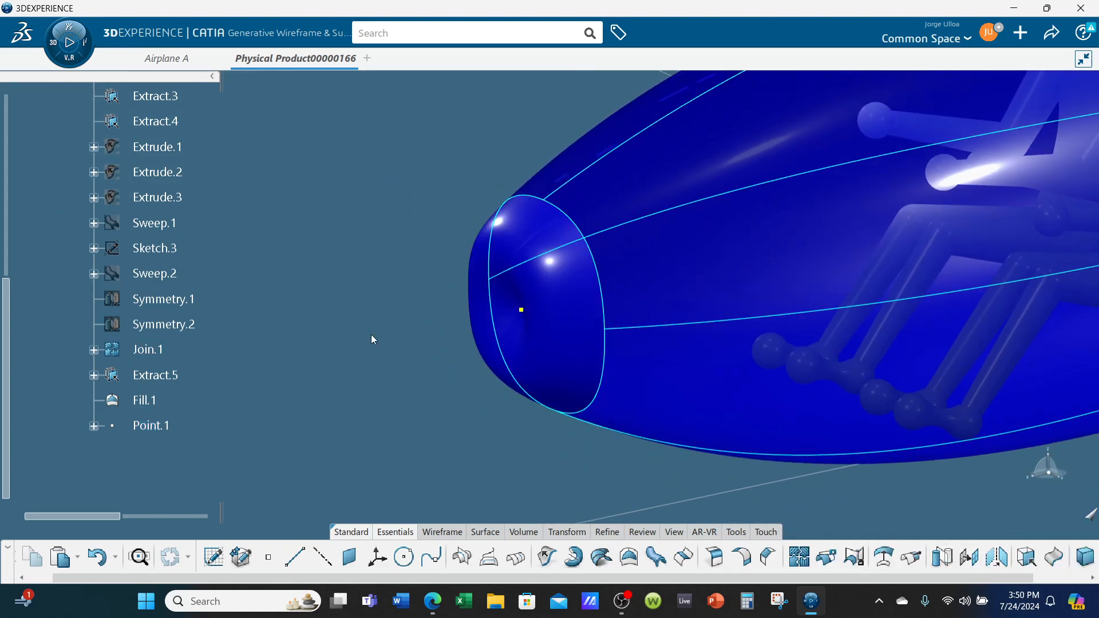
pyautogui.moveTo(407, 383); pyautogui.dragTo(510, 421, button='middle')
pyautogui.doubleClick(534, 307)
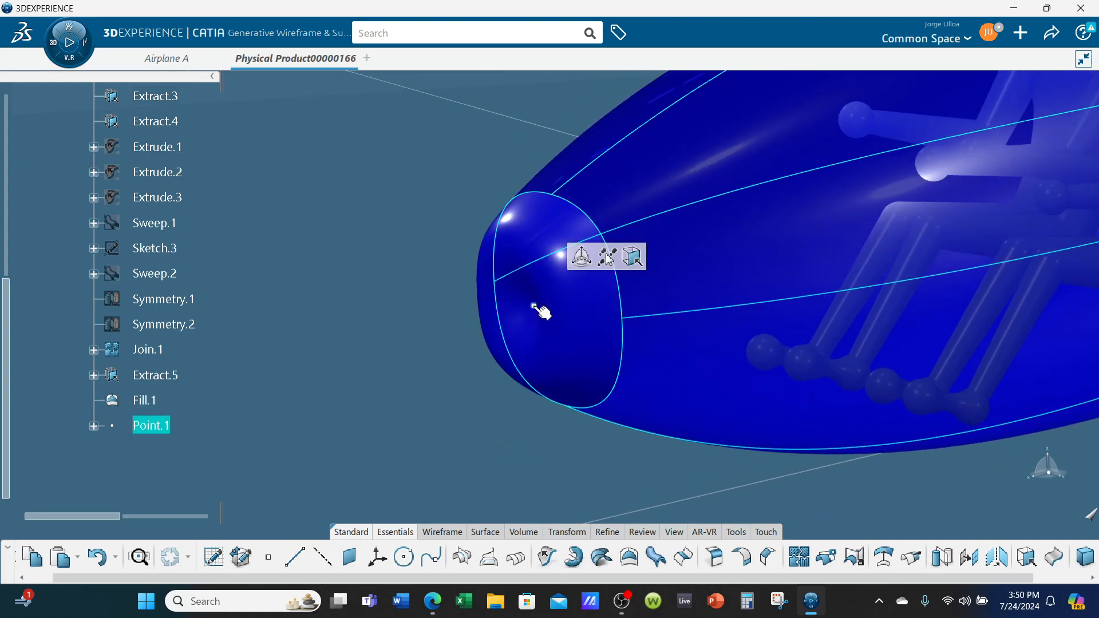
pyautogui.rightClick(1033, 375)
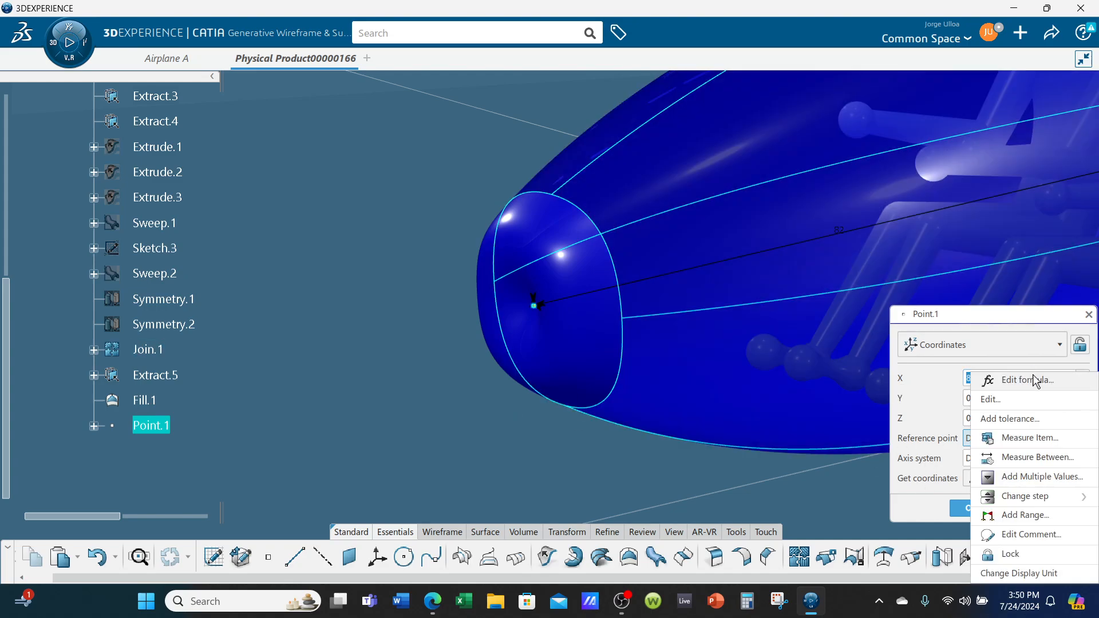
pyautogui.moveTo(1040, 498)
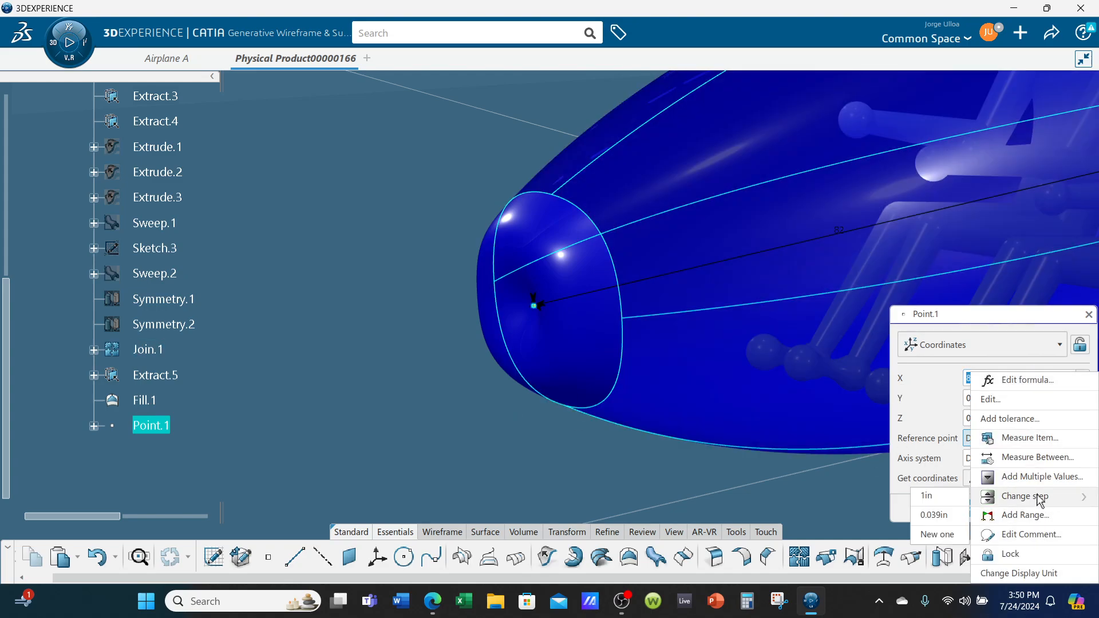
pyautogui.click(954, 500)
# Try raising Point.1's X coordinate in 1 in increments up to 99 in to stretch the nose fill
pyautogui.click(1082, 376)
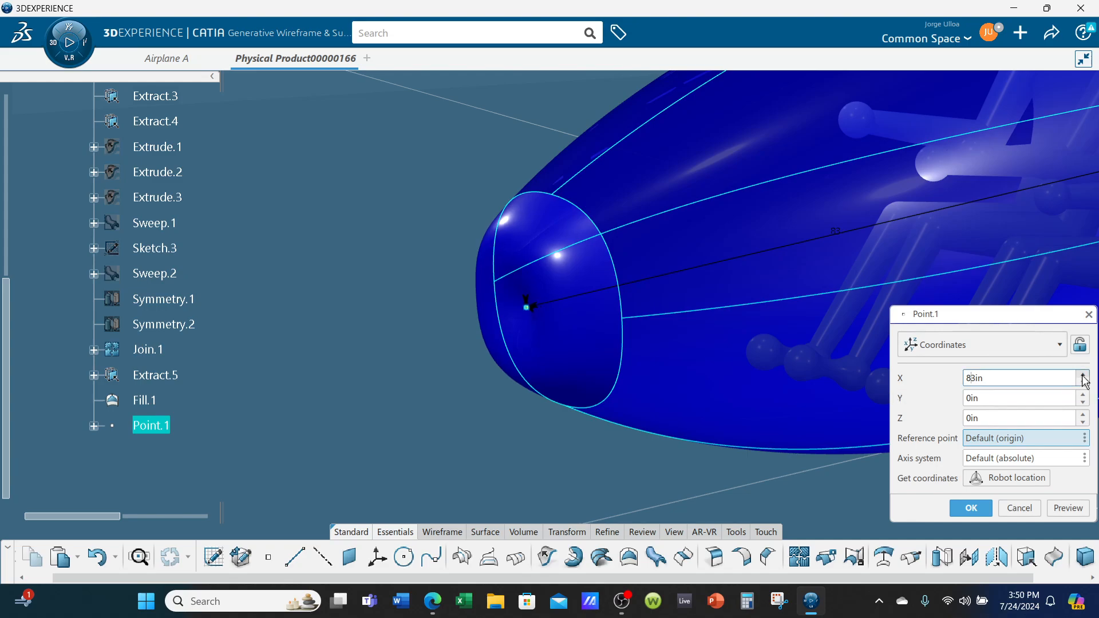
pyautogui.click(1083, 375)
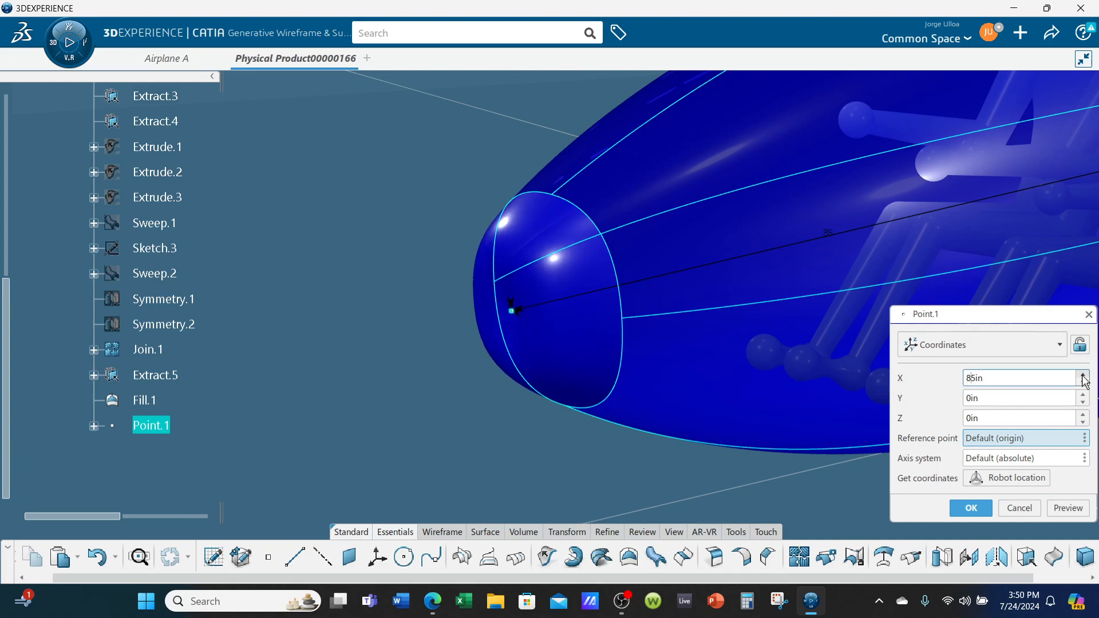
pyautogui.click(1082, 376)
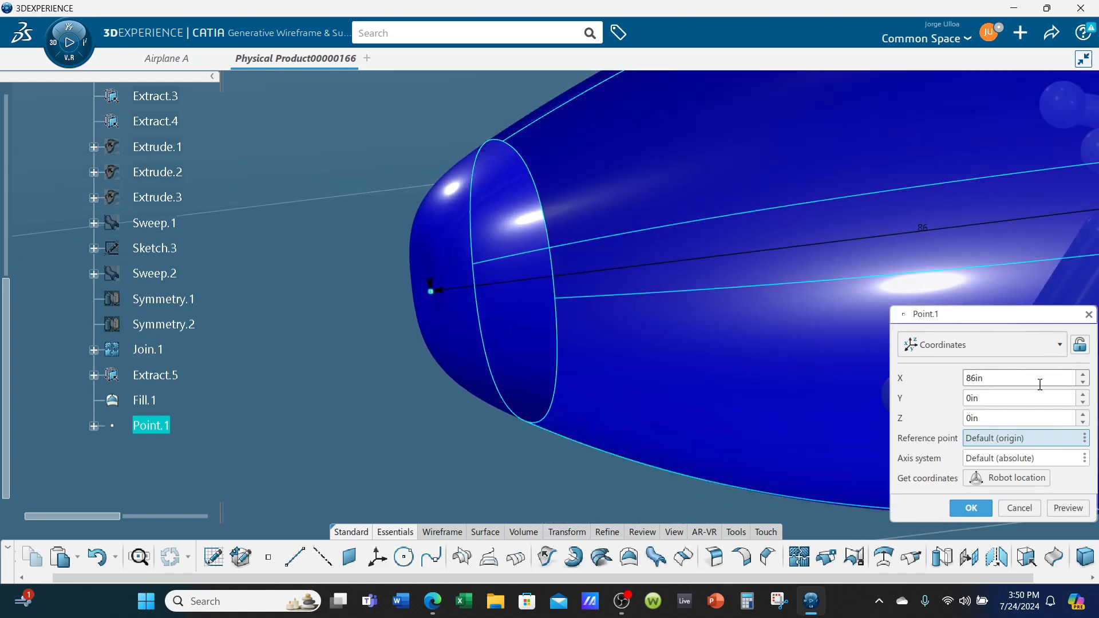
pyautogui.click(1082, 375)
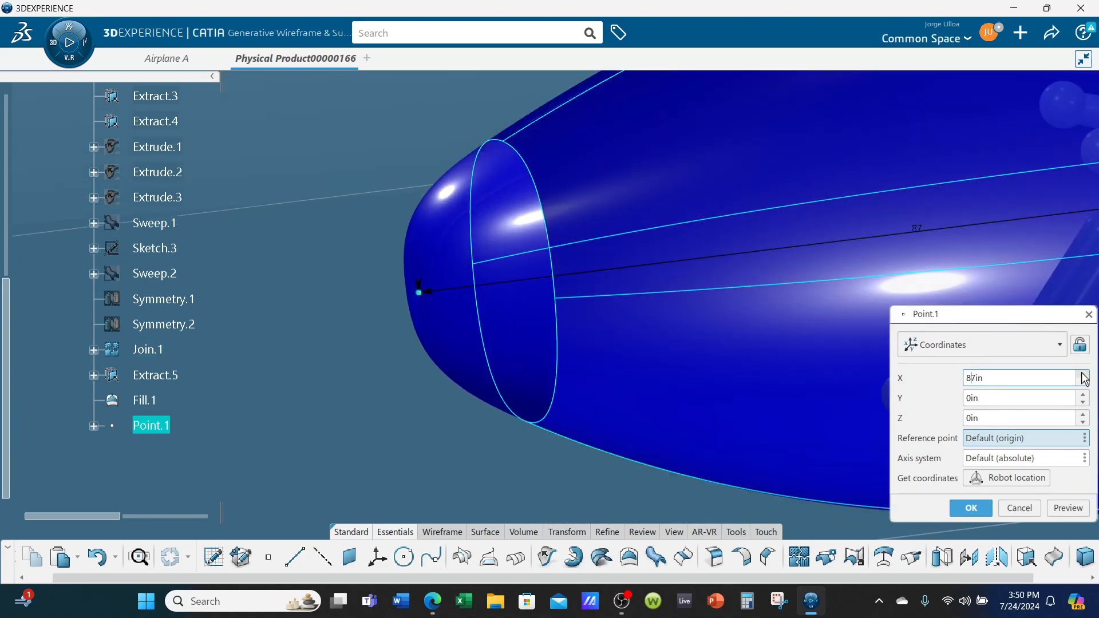
pyautogui.click(1083, 376)
pyautogui.click(1083, 375)
pyautogui.click(1083, 375)
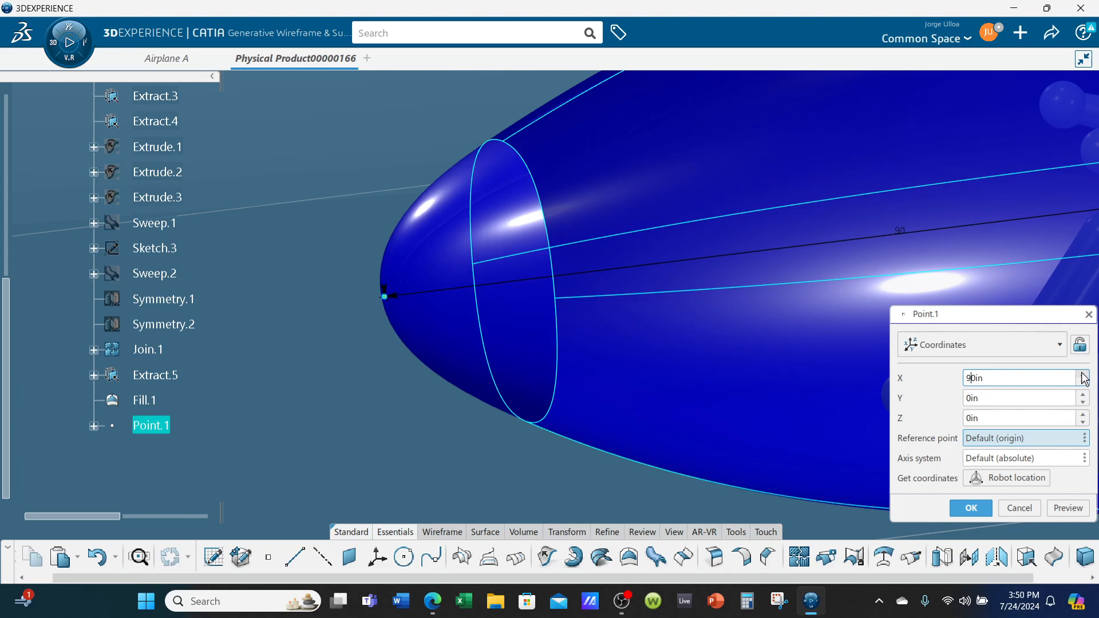
pyautogui.click(1083, 376)
pyautogui.click(1083, 375)
pyautogui.click(1083, 376)
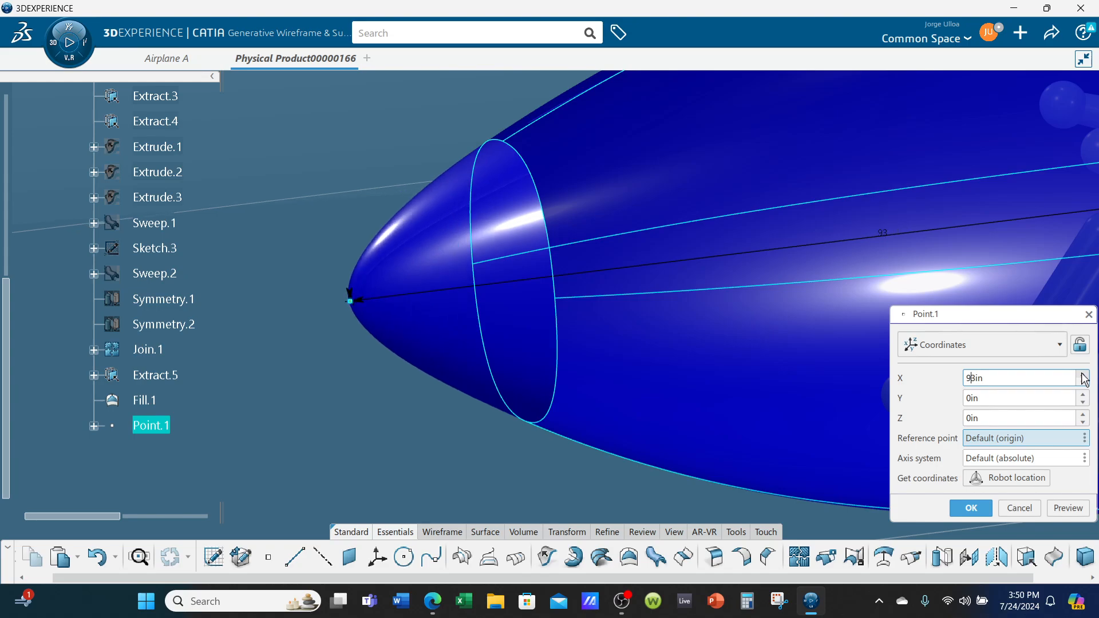
pyautogui.click(1083, 375)
pyautogui.click(1083, 375)
pyautogui.click(1082, 375)
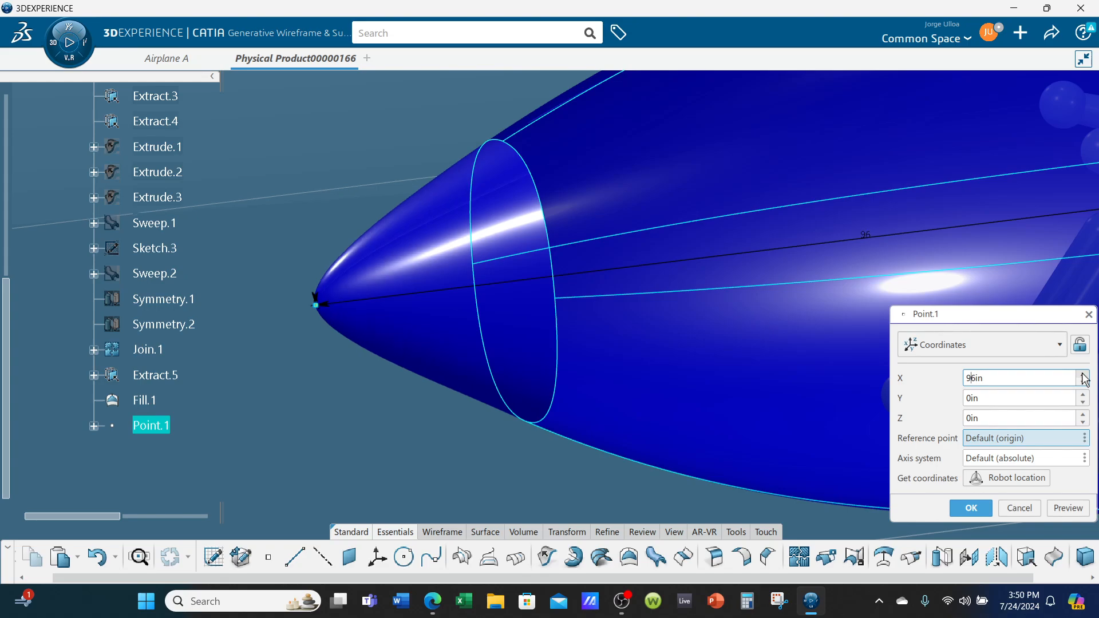
pyautogui.click(1083, 376)
pyautogui.click(1082, 376)
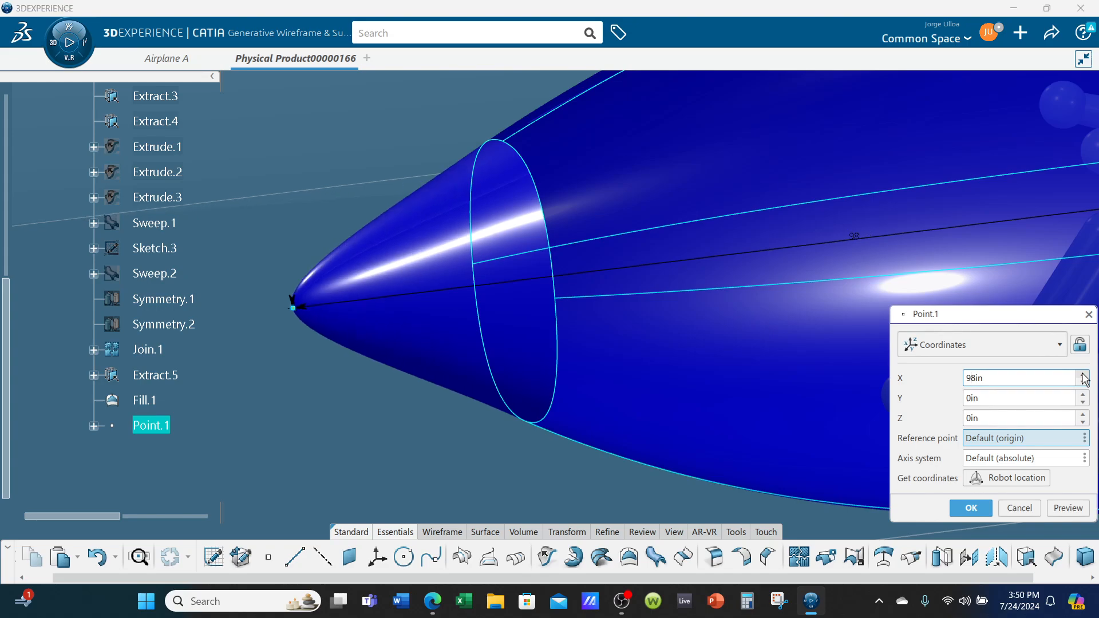
pyautogui.click(1083, 375)
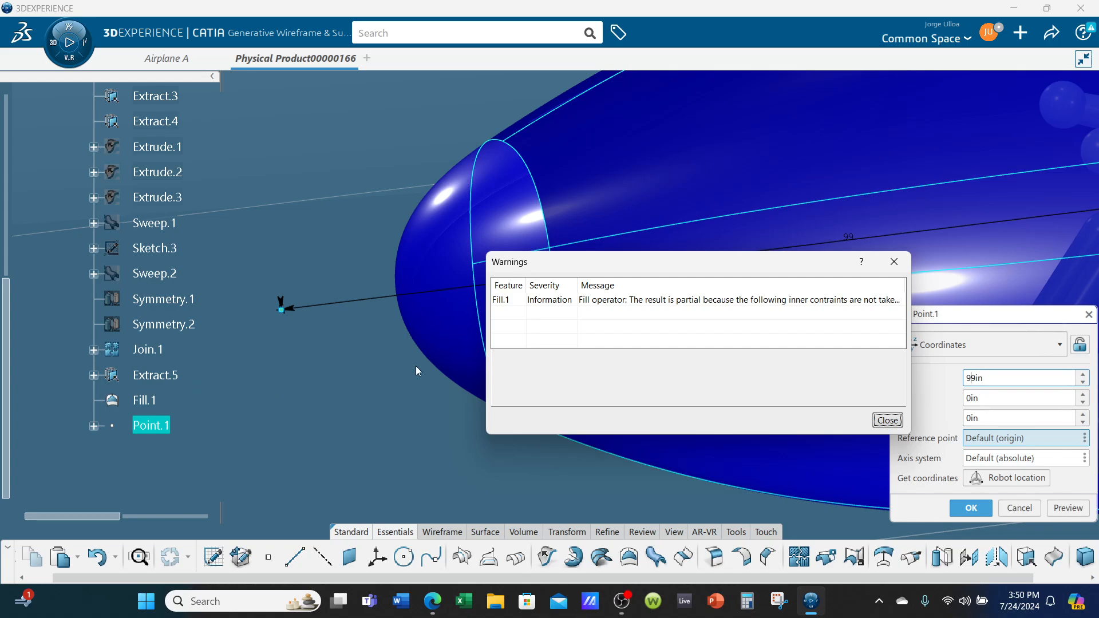
pyautogui.click(887, 421)
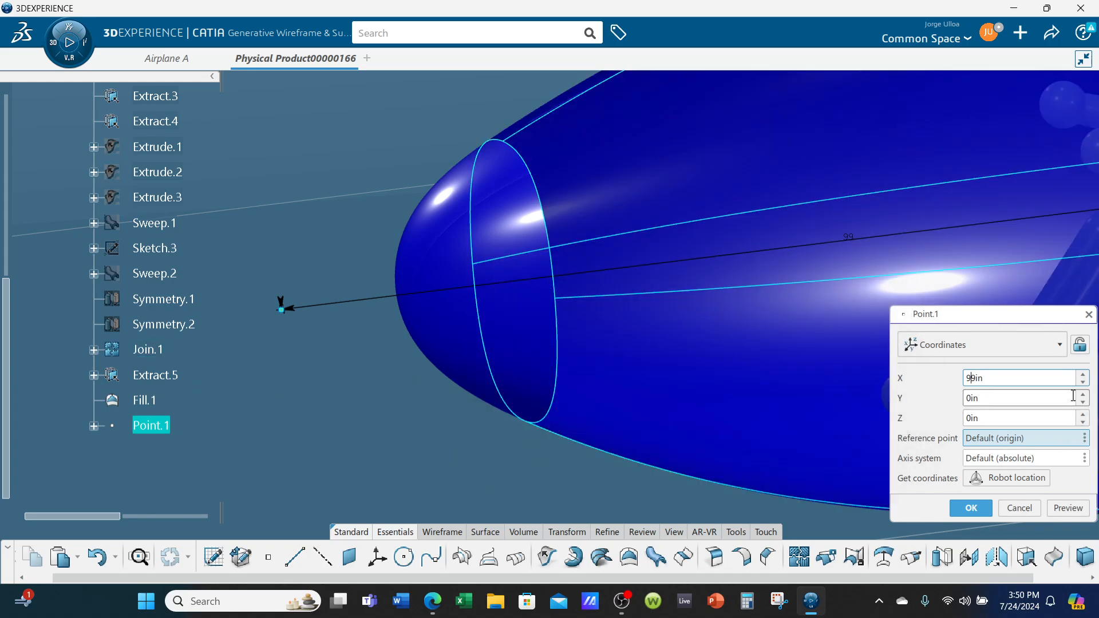
# Lower Point.1's X coordinate to 93 in and accept the edited point
pyautogui.click(1083, 383)
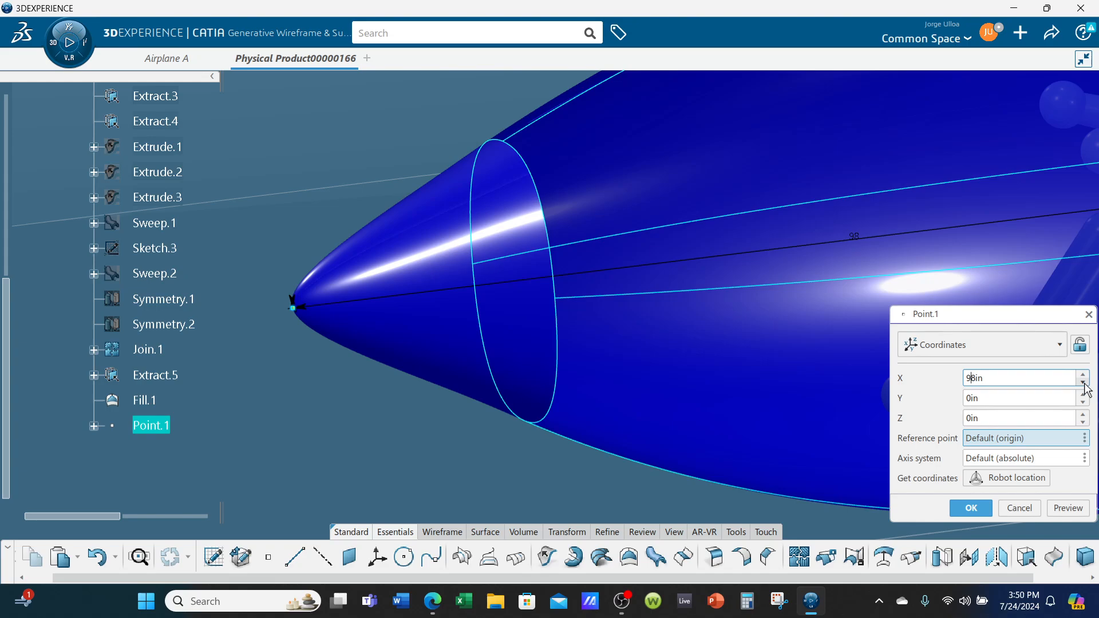
pyautogui.click(1083, 383)
pyautogui.click(1083, 383)
pyautogui.click(1083, 383)
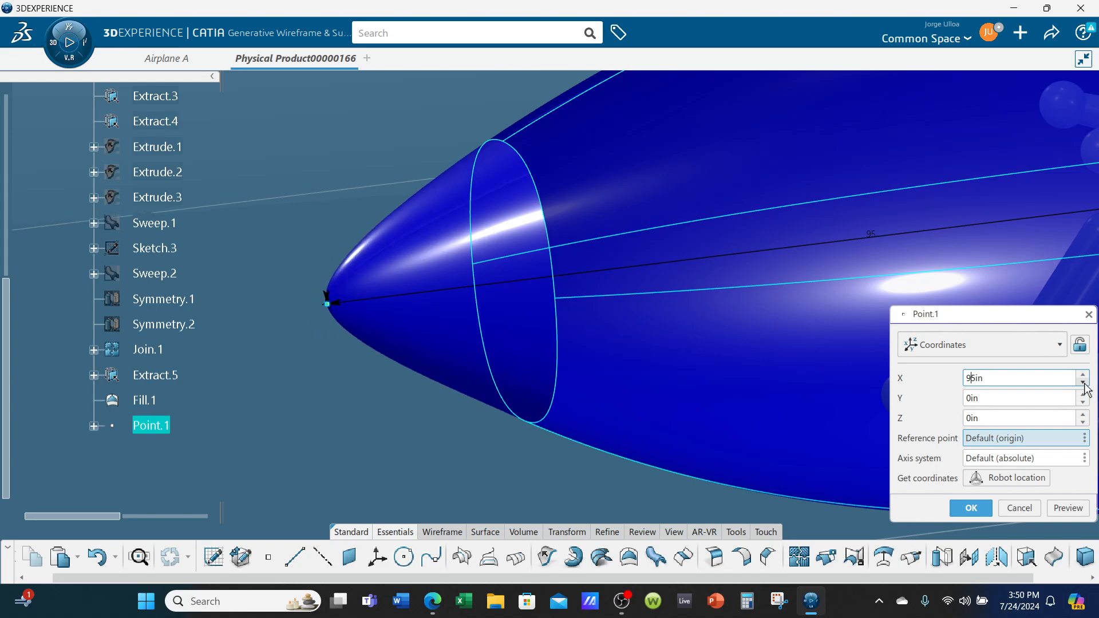
pyautogui.click(1083, 383)
pyautogui.click(1083, 383)
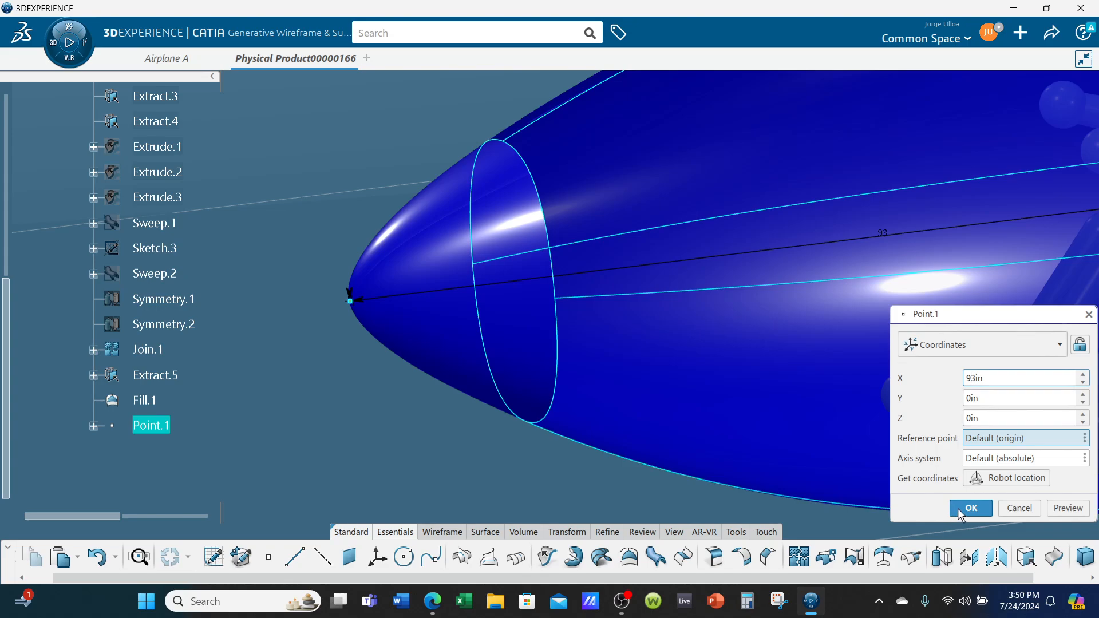
pyautogui.click(962, 510)
# Join the fuselage surface Join.1 and the nose surface Fill.1 into one surface
pyautogui.moveTo(696, 363); pyautogui.dragTo(721, 469, button='middle')
pyautogui.click(800, 557)
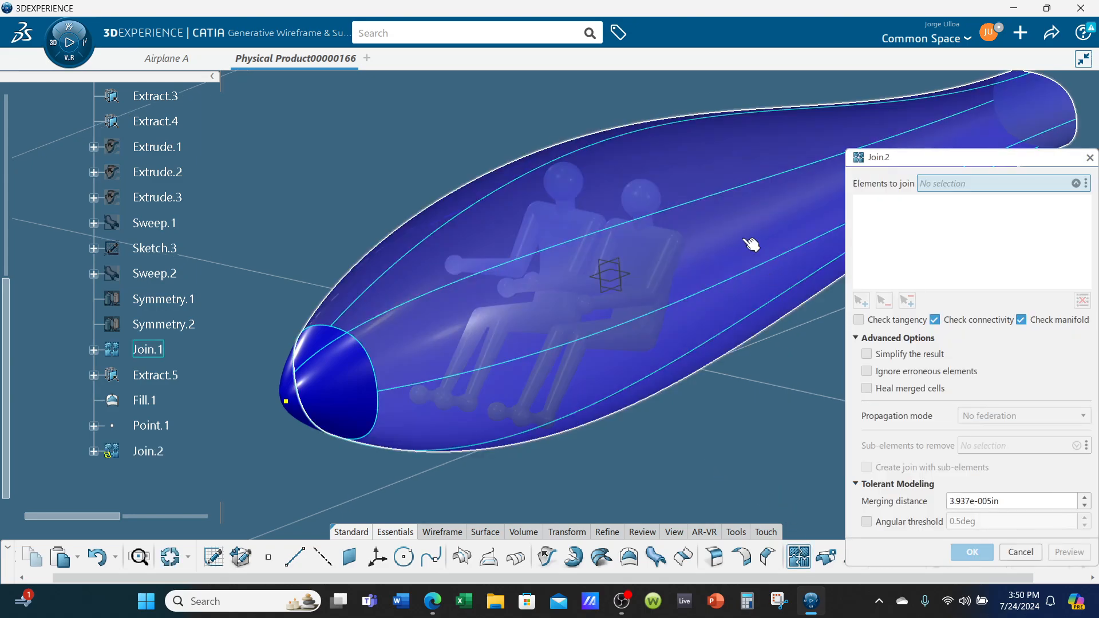
pyautogui.click(491, 258)
pyautogui.click(356, 405)
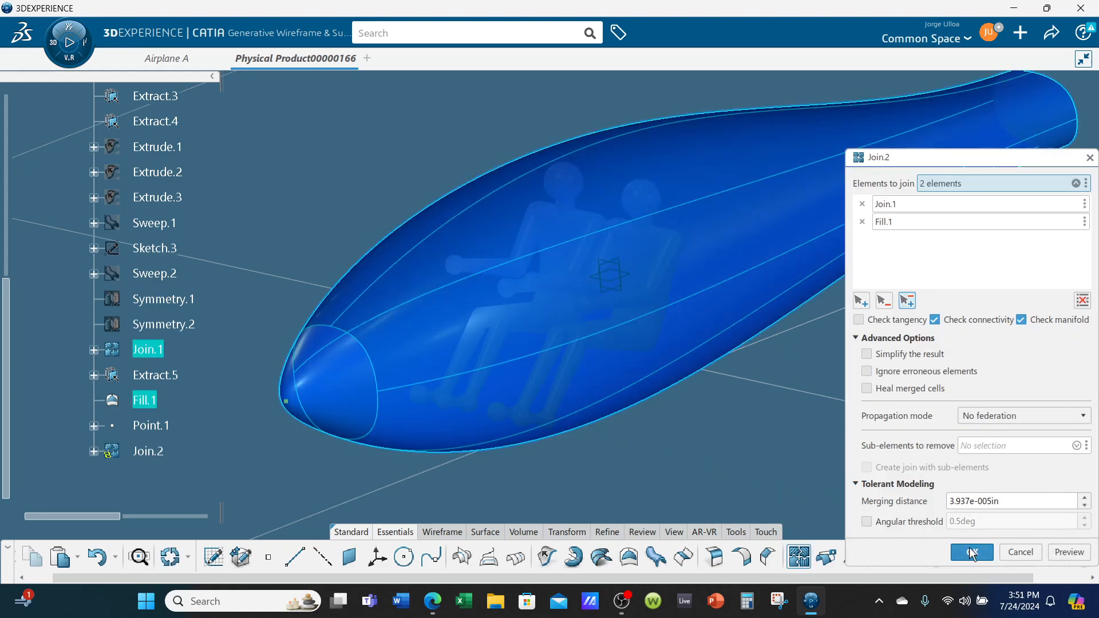
pyautogui.click(972, 551)
# Save the model locally and set the fill transparency of Join.2 to 141 so the seated manikins show through
pyautogui.moveTo(735, 445); pyautogui.dragTo(652, 427, button='middle')
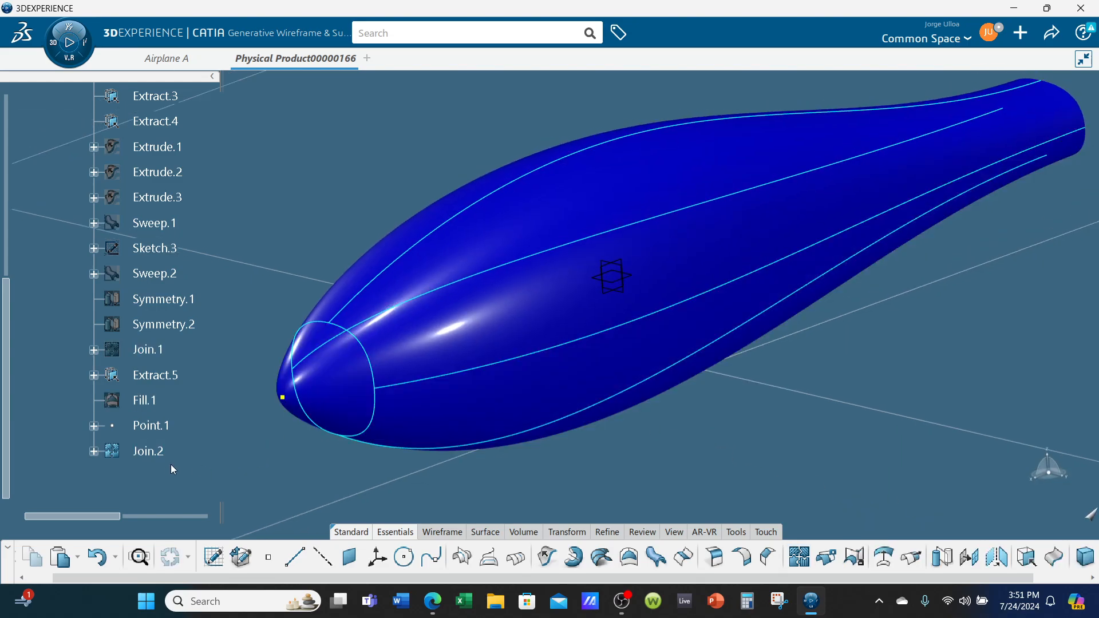
pyautogui.rightClick(139, 452)
pyautogui.hotkey('ctrl', 's')
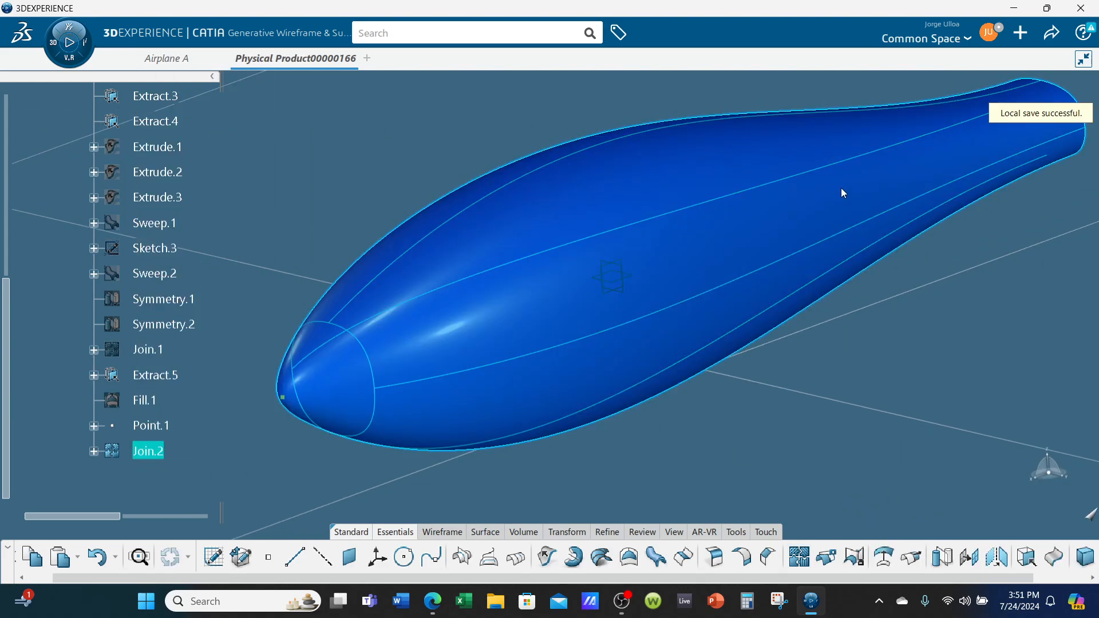
pyautogui.moveTo(843, 221); pyautogui.dragTo(960, 220)
pyautogui.click(982, 512)
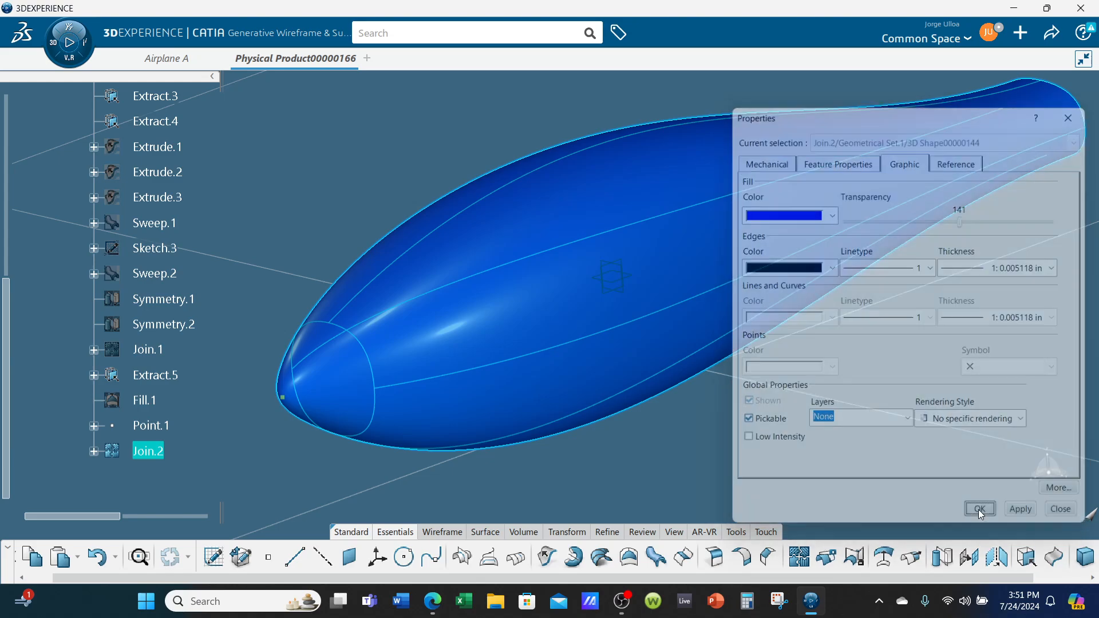
pyautogui.moveTo(899, 468); pyautogui.dragTo(771, 431, button='middle')
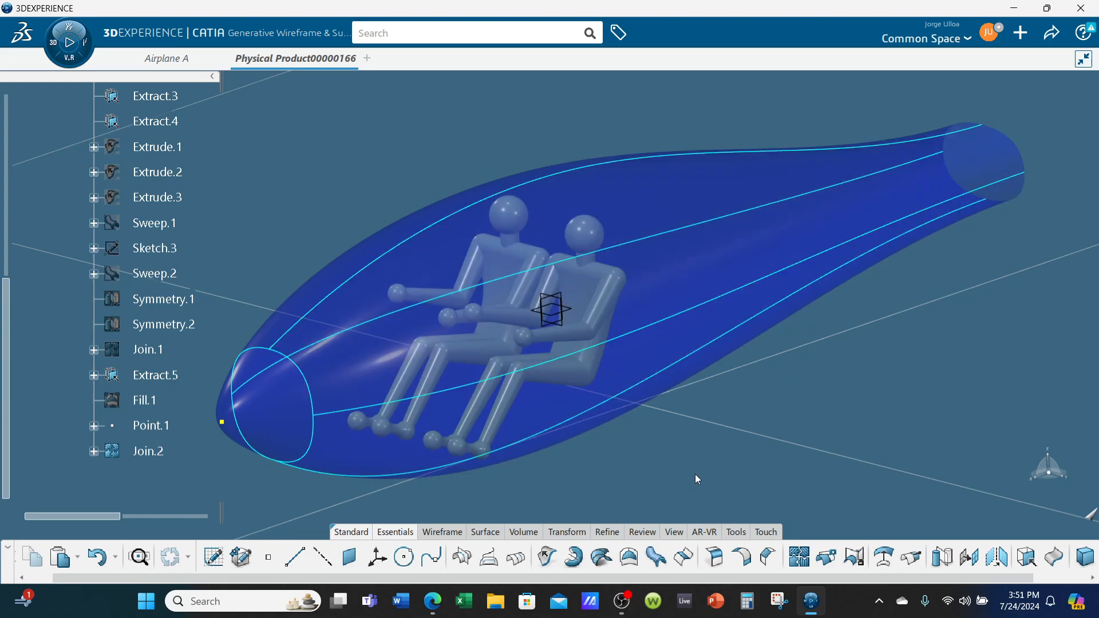
pyautogui.moveTo(695, 474); pyautogui.dragTo(725, 428, button='middle')
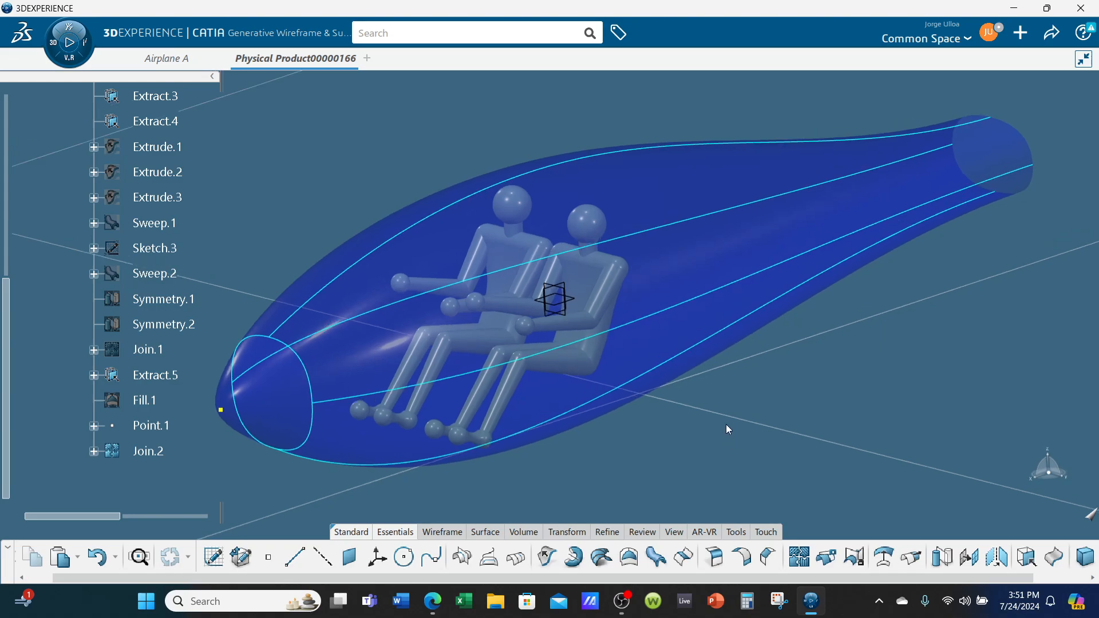